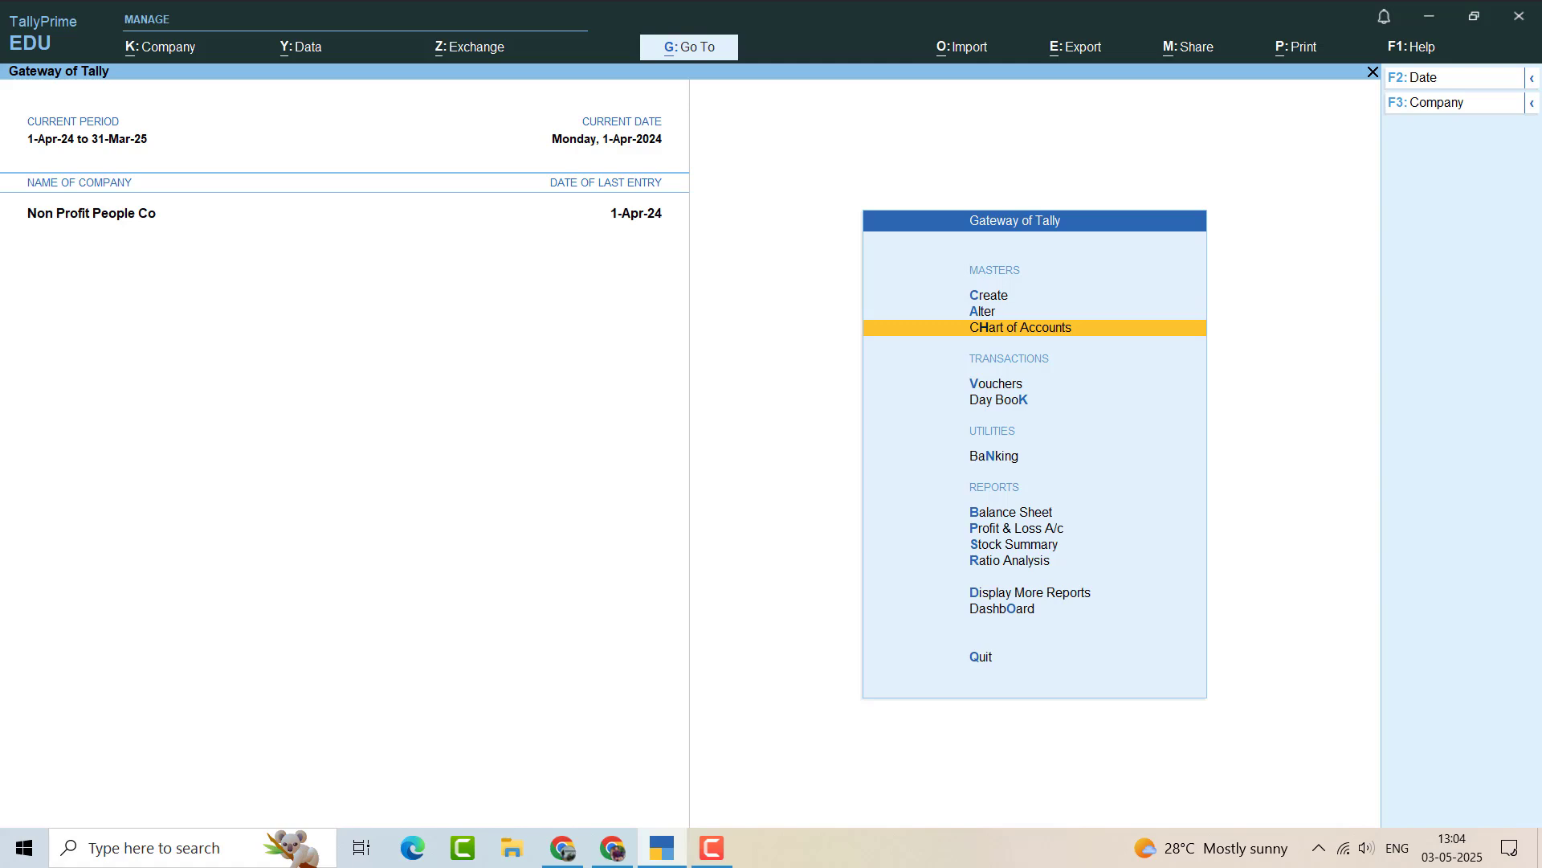
# Open voucher entry, bring up the list of other voucher types and show the inactive ones
pyautogui.press('Down')
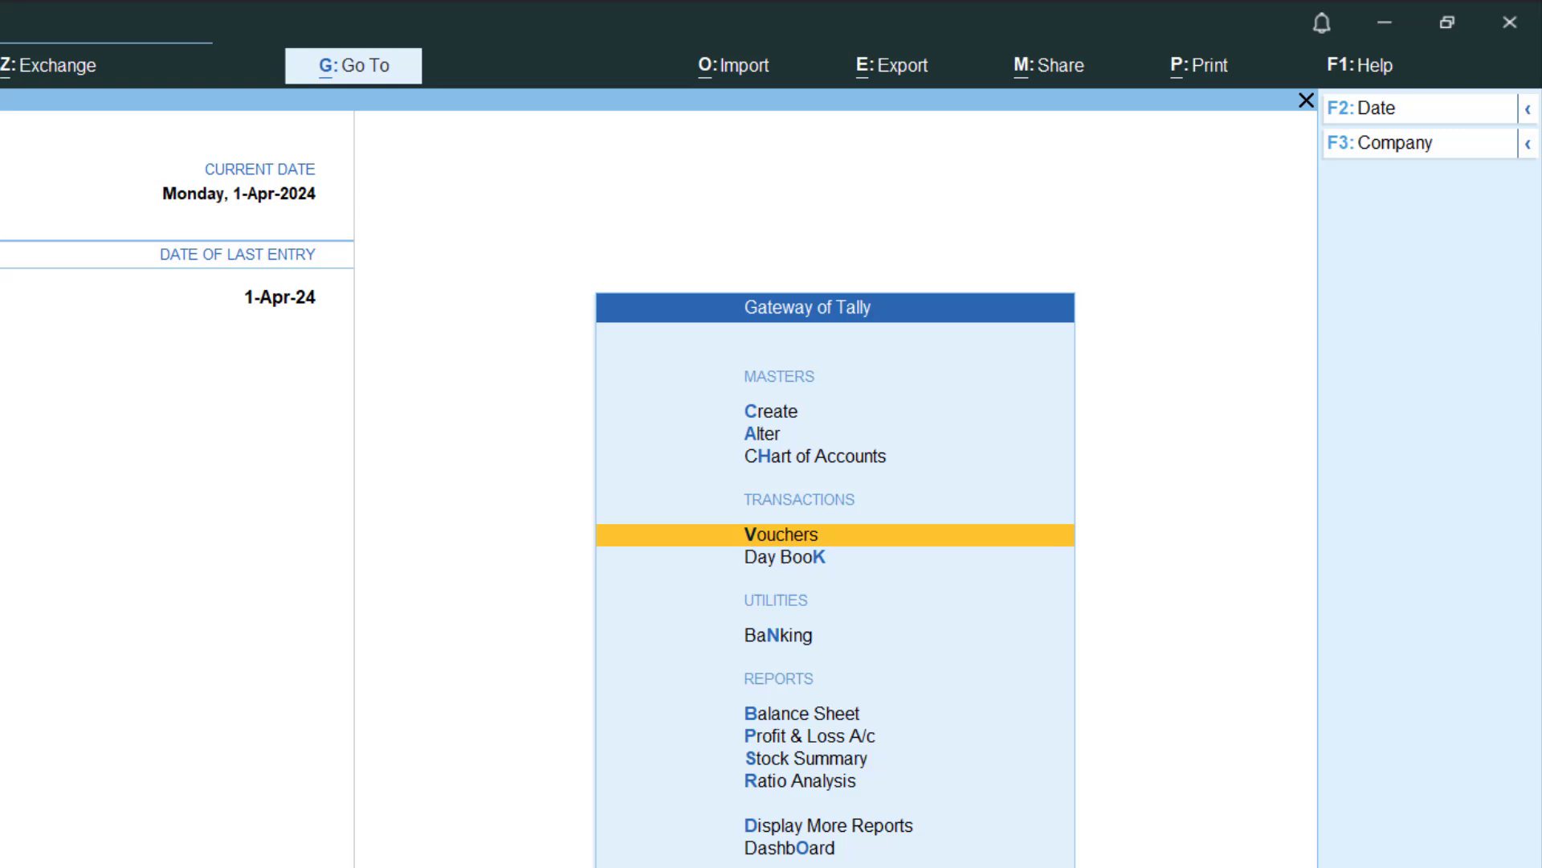
pyautogui.press('Return')
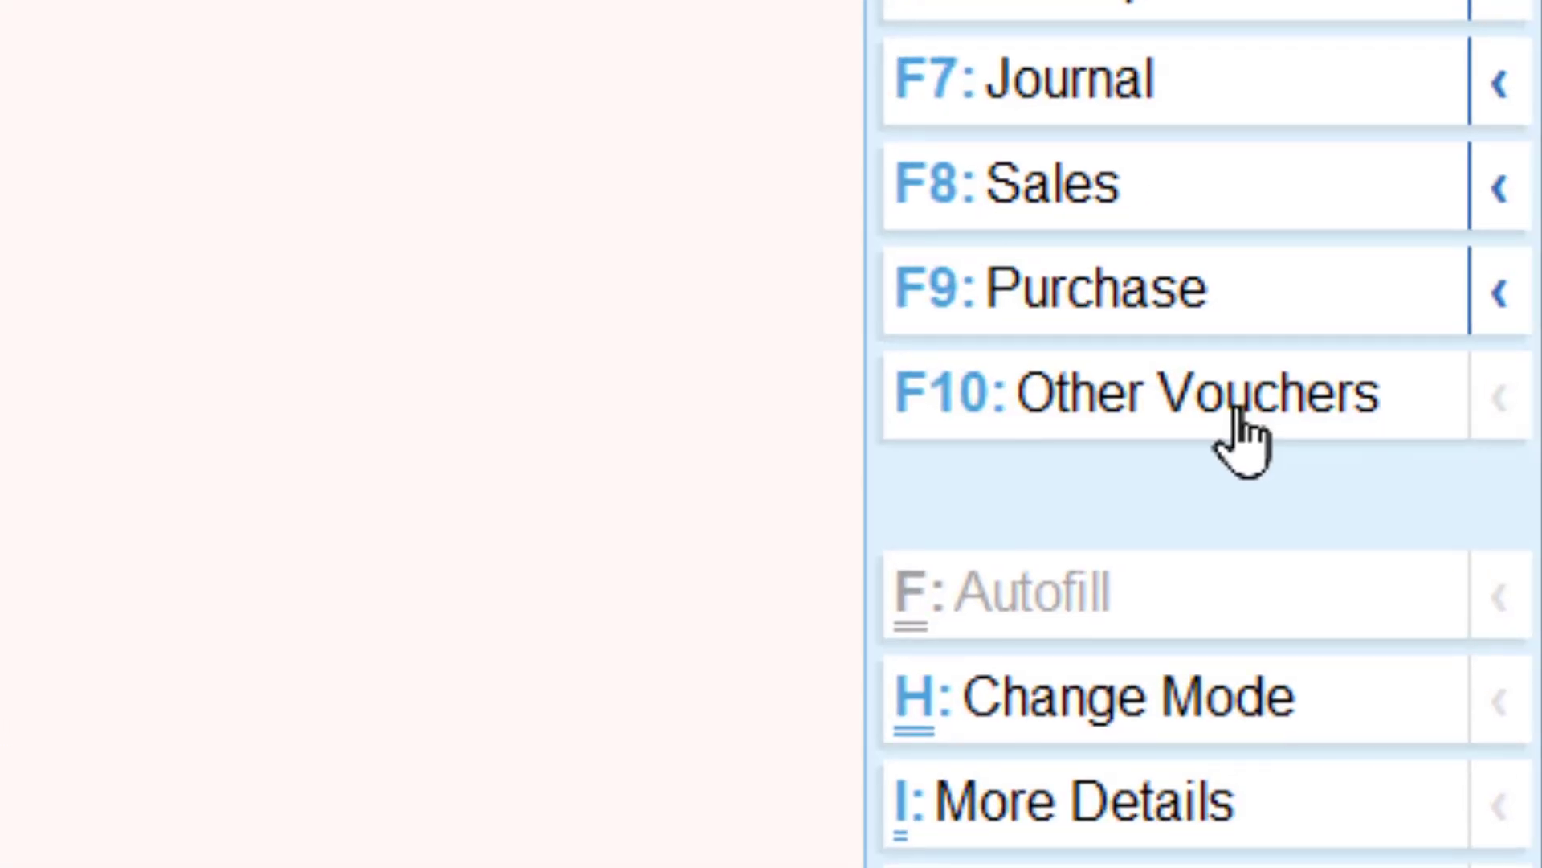
pyautogui.click(1221, 409)
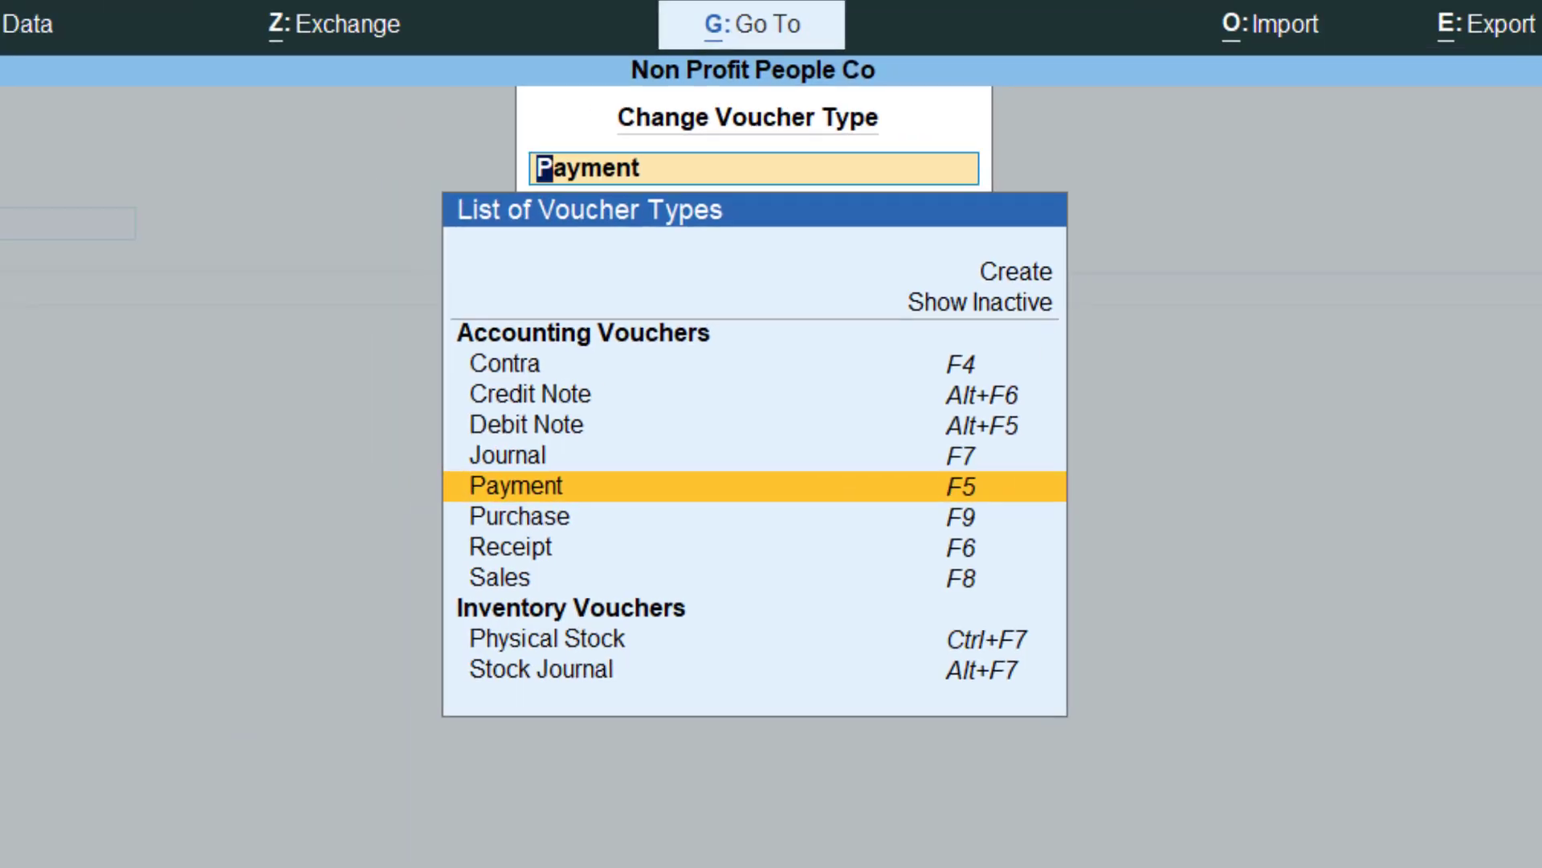
pyautogui.press('Up')
pyautogui.press('Up')
pyautogui.press('Up')
pyautogui.press('Up')
pyautogui.press('Up')
pyautogui.press('Up')
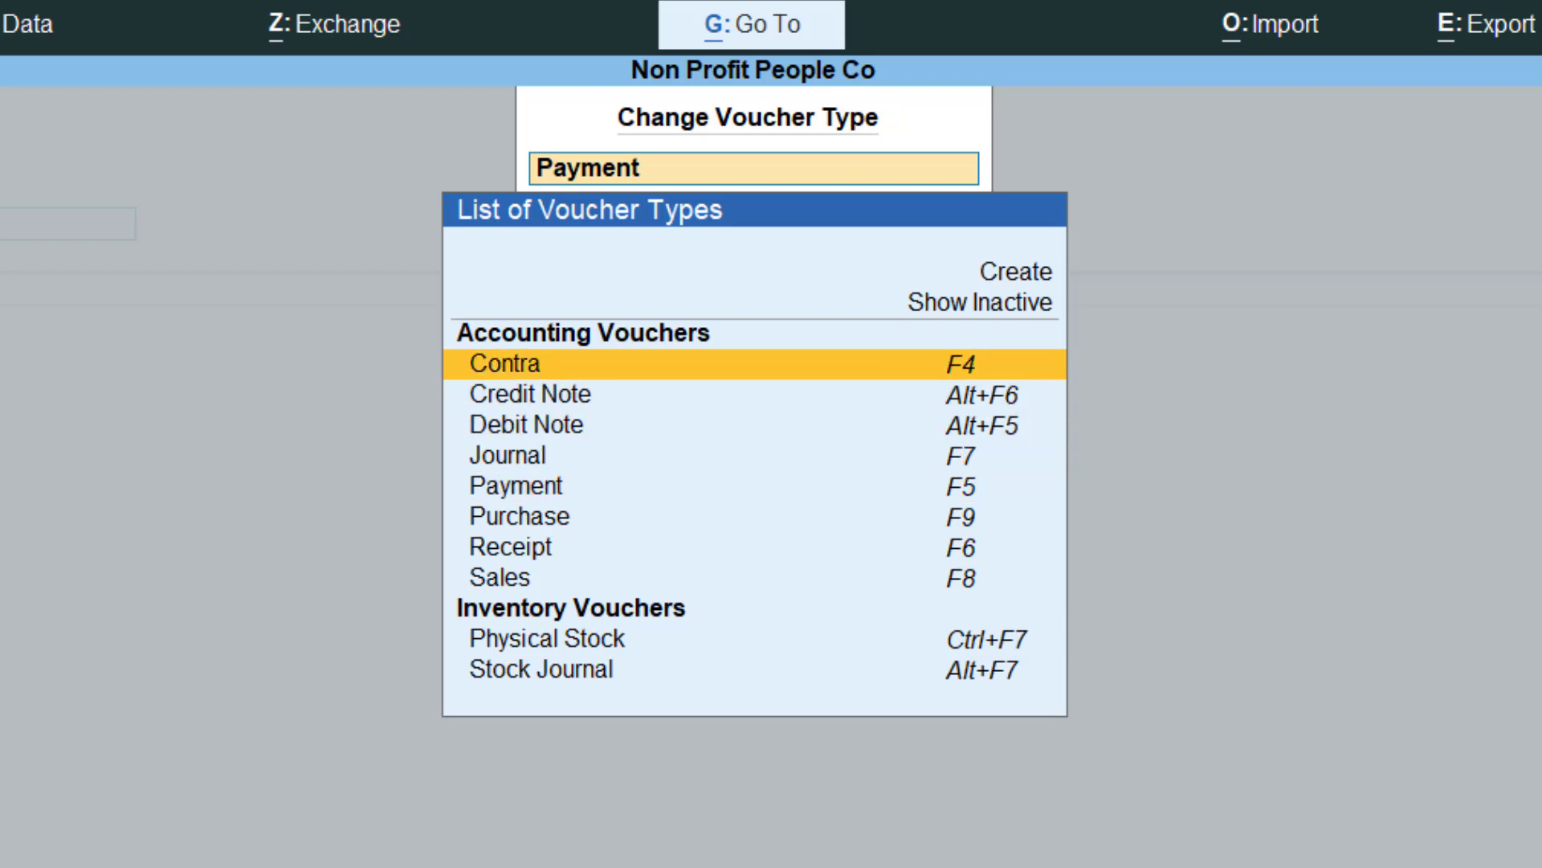
pyautogui.press('Return')
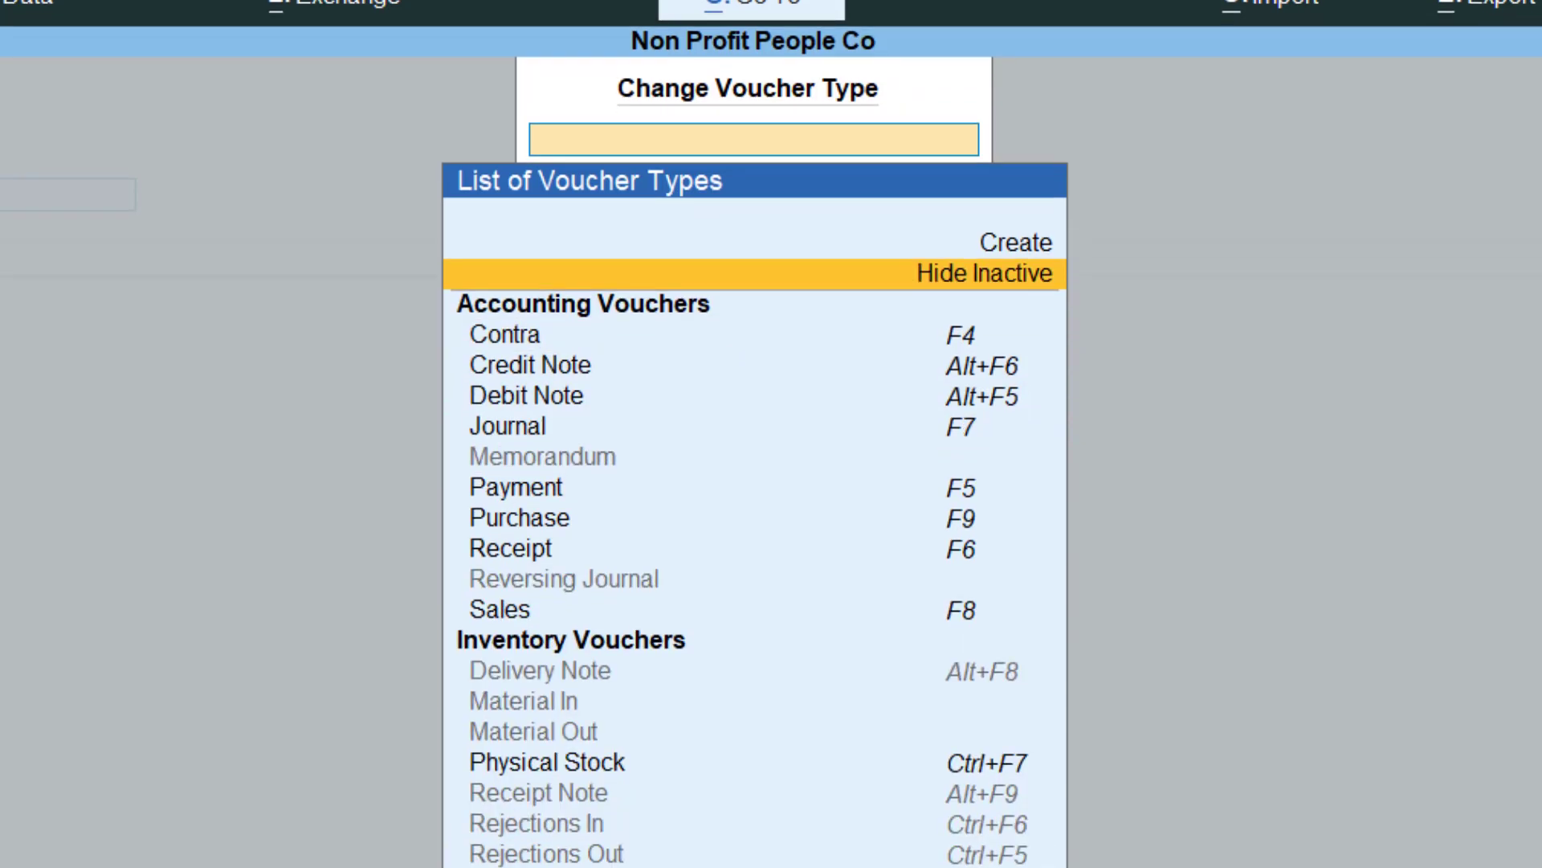
# Choose the inactive Purchase Order voucher type and agree to activate it
pyautogui.press('Down')
pyautogui.press('Down')
pyautogui.press('Down')
pyautogui.press('Down')
pyautogui.press('Down')
pyautogui.press('Down')
pyautogui.press('Down')
pyautogui.press('Down')
pyautogui.press('Down')
pyautogui.press('Down')
pyautogui.press('Down')
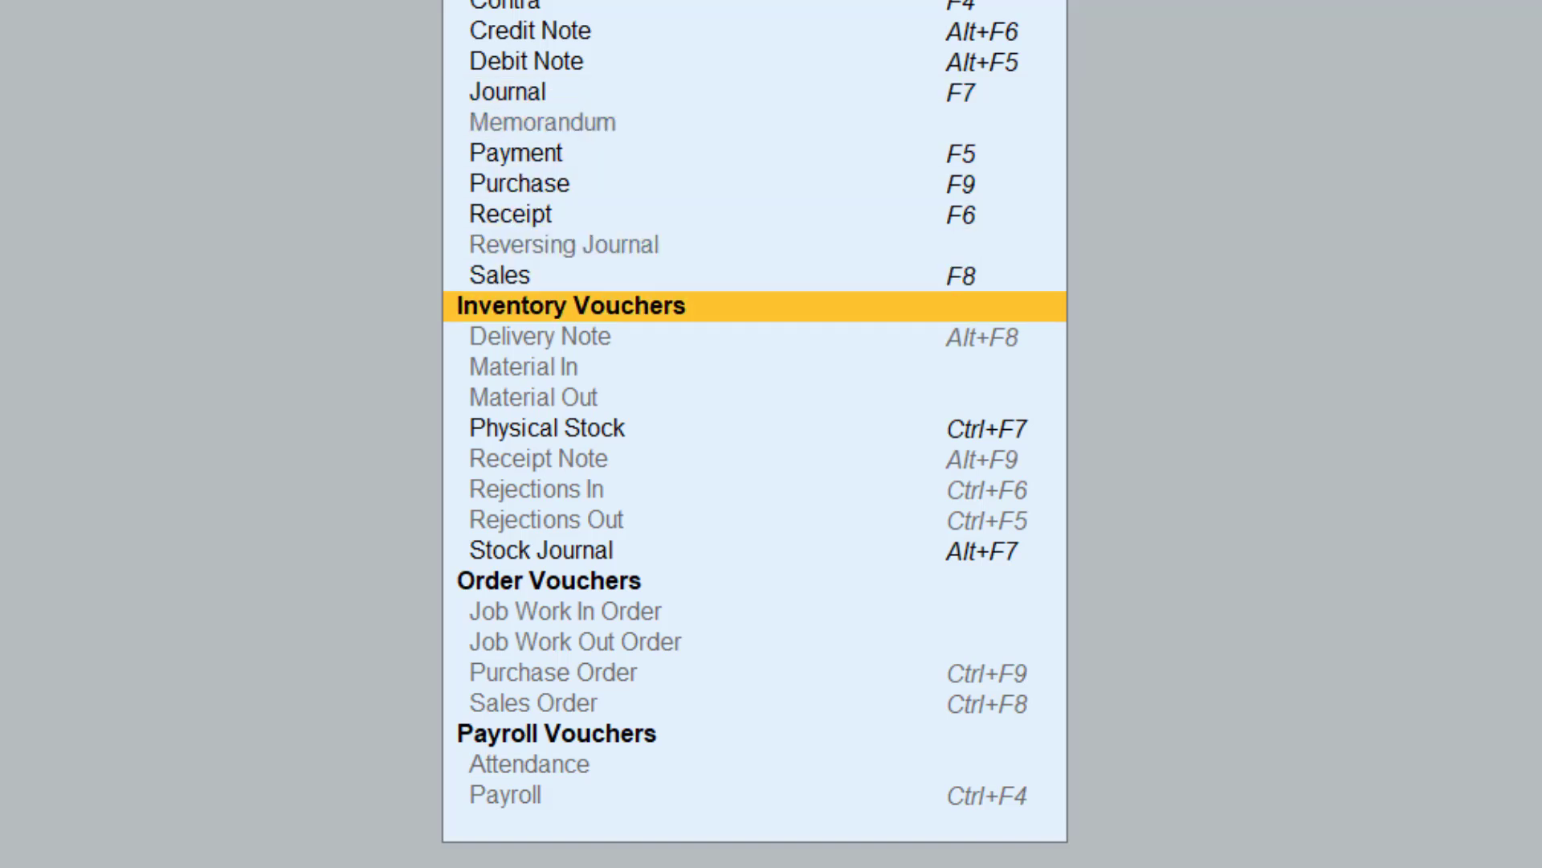
pyautogui.press('Down')
pyautogui.press('Down')
pyautogui.press('Down')
pyautogui.press('Down')
pyautogui.press('Down')
pyautogui.press('Down')
pyautogui.press('Down')
pyautogui.press('Down')
pyautogui.press('Down')
pyautogui.press('Down')
pyautogui.press('Down')
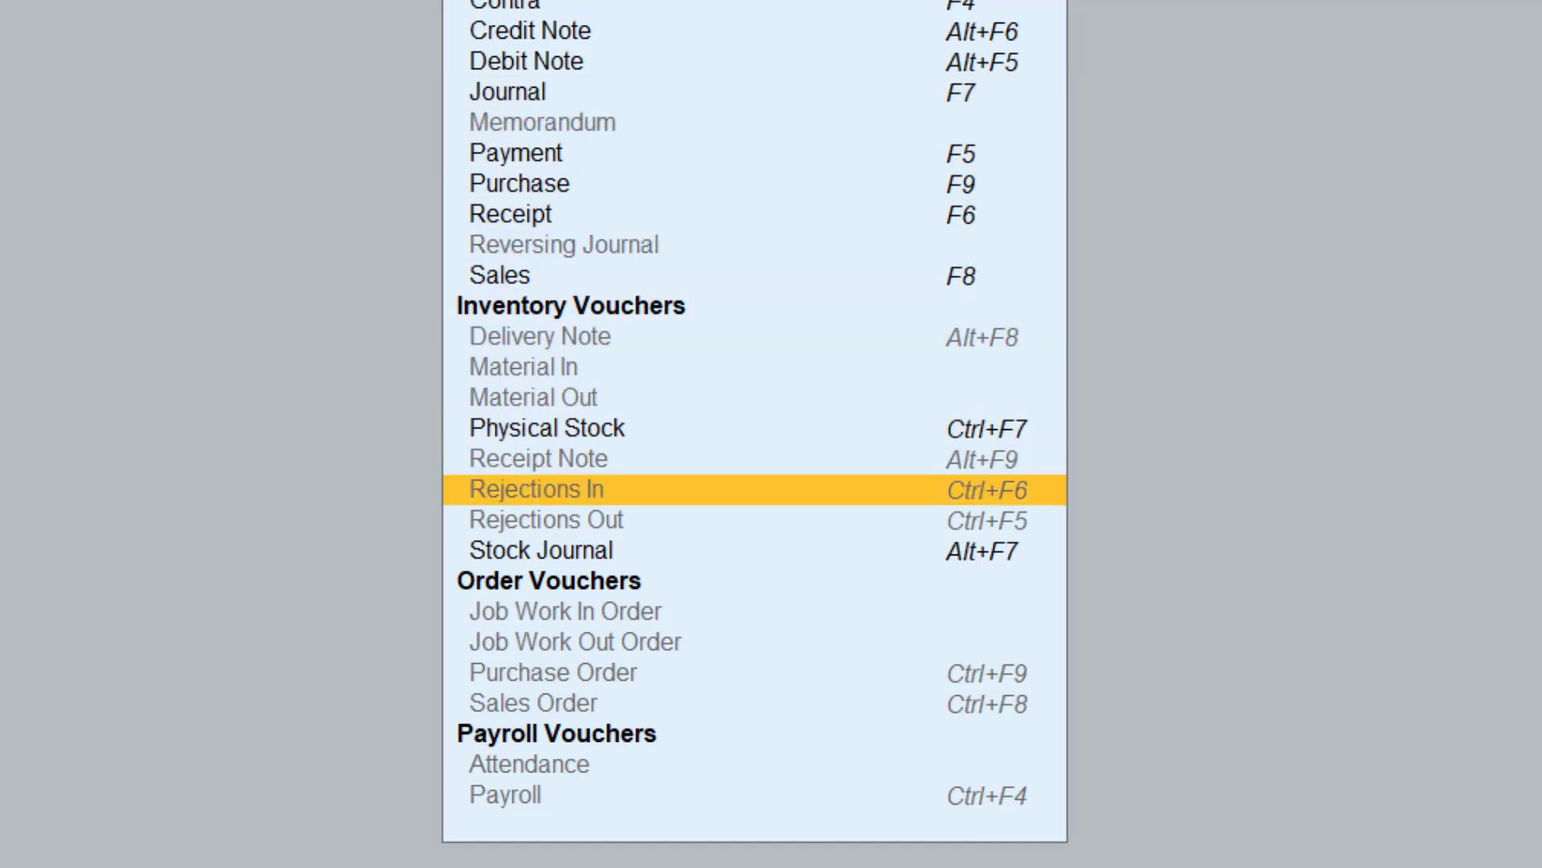
pyautogui.press('Up')
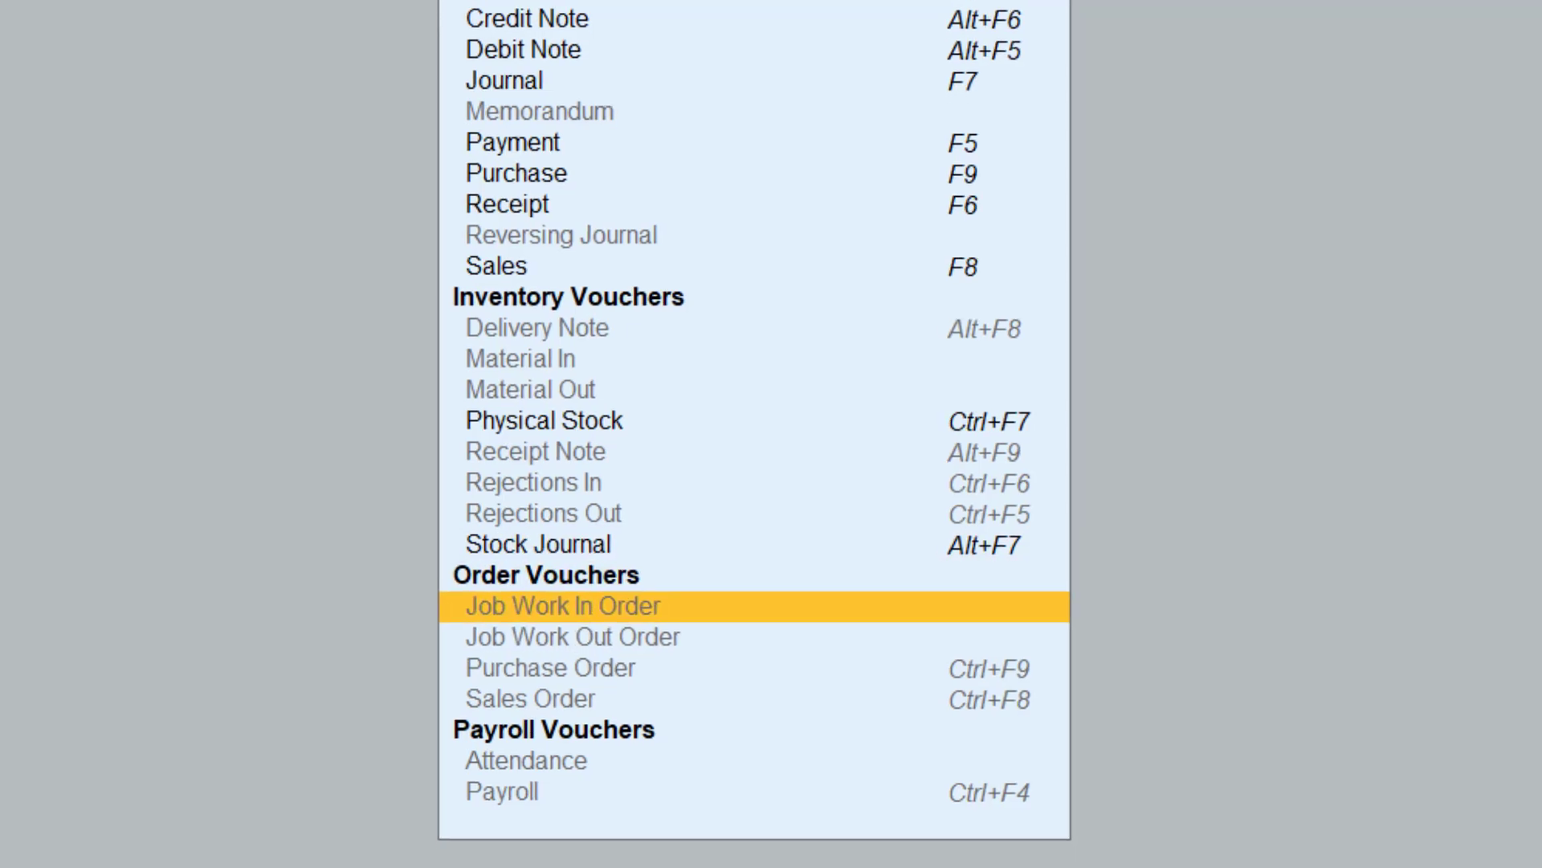
pyautogui.press('Up')
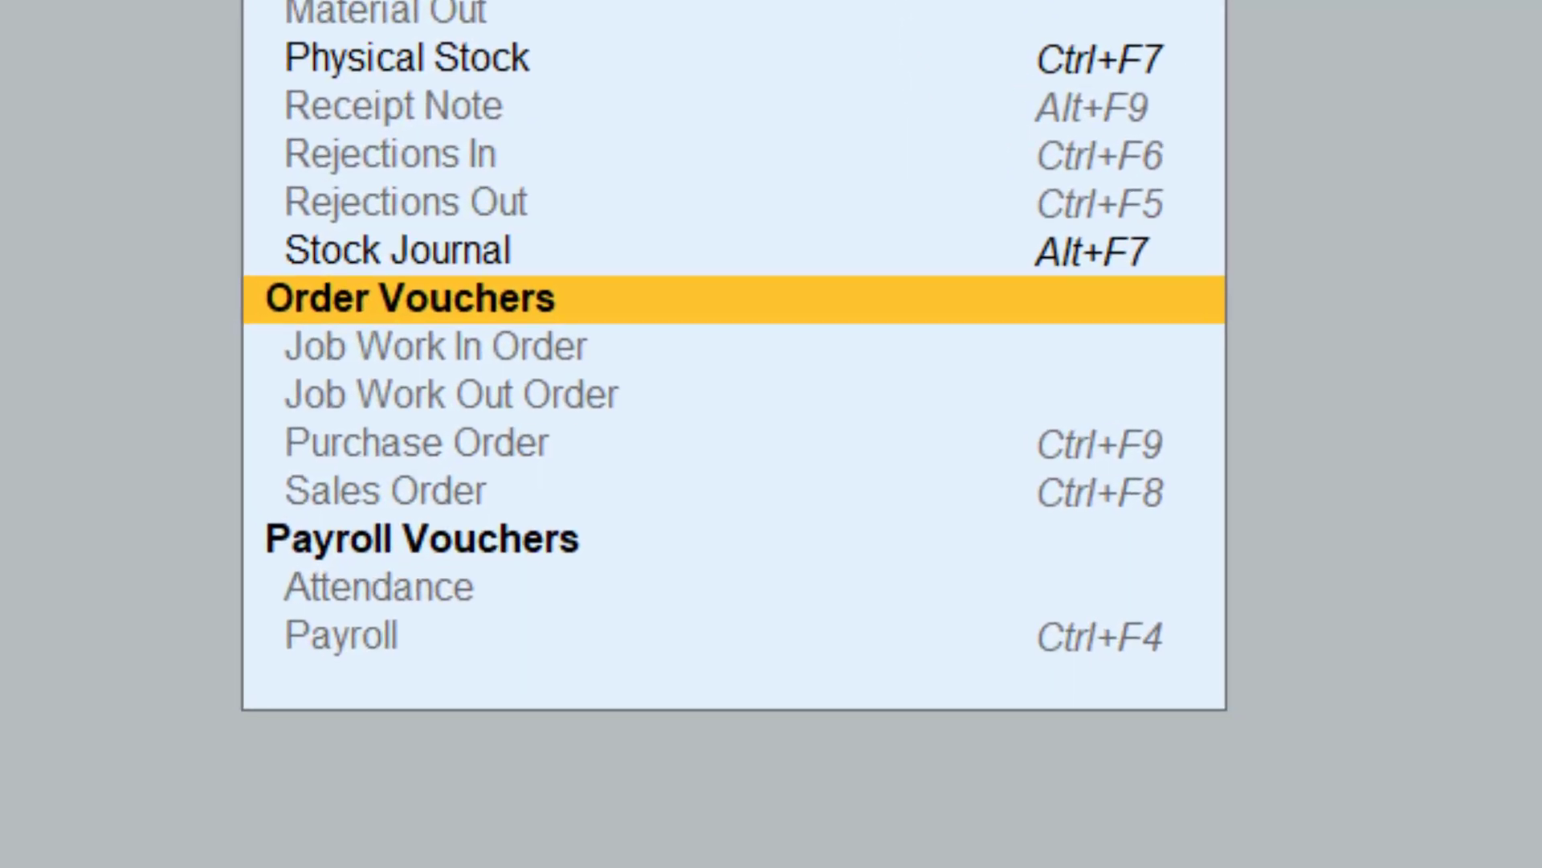
pyautogui.press('Down')
pyautogui.press('Down')
pyautogui.press('Down')
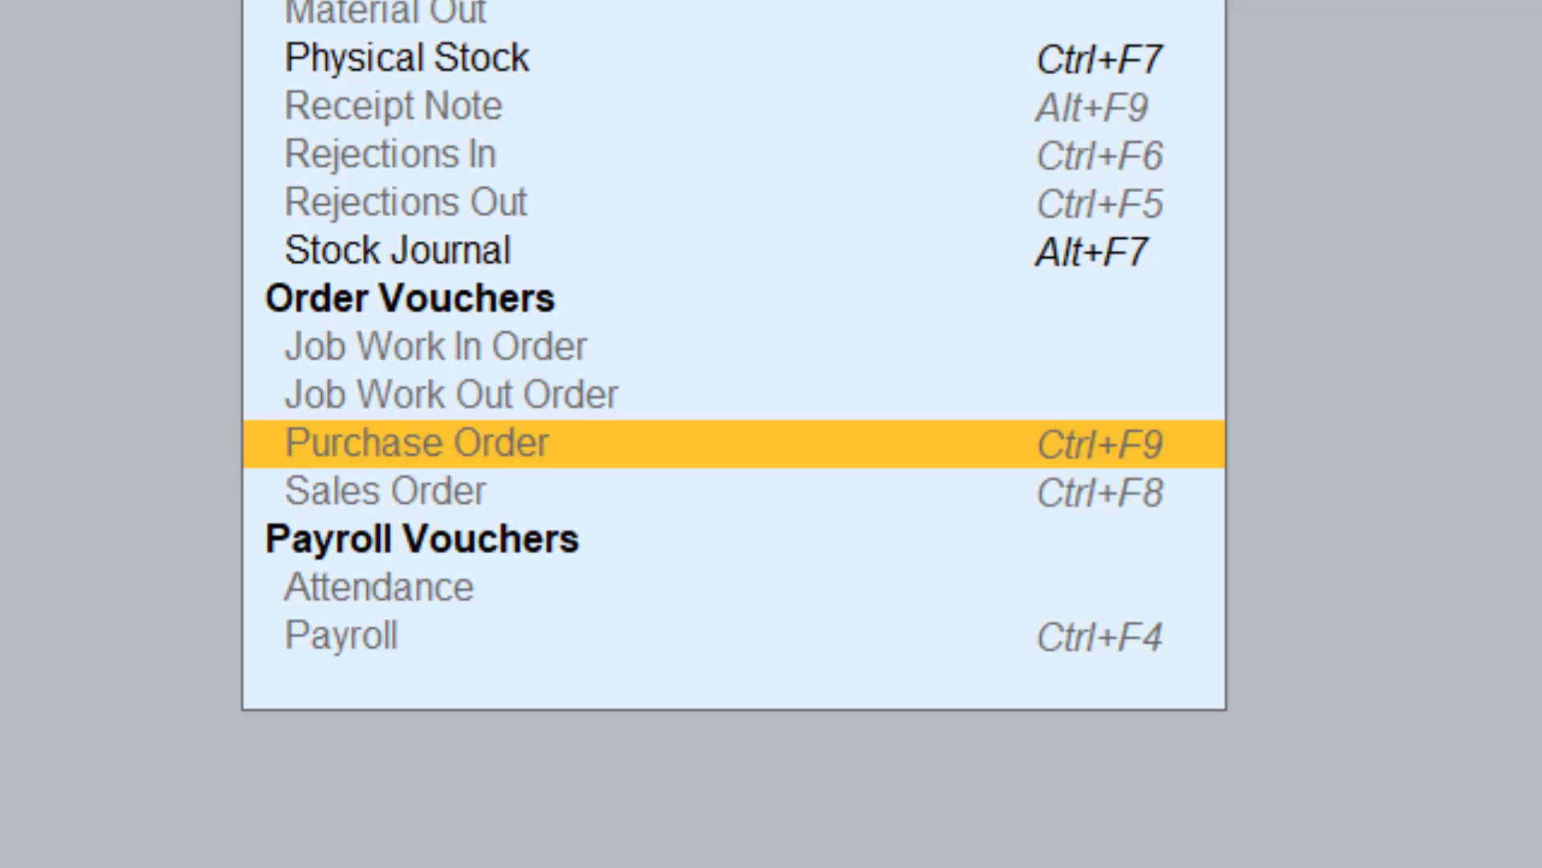
pyautogui.press('Down')
pyautogui.press('Up')
pyautogui.press('Return')
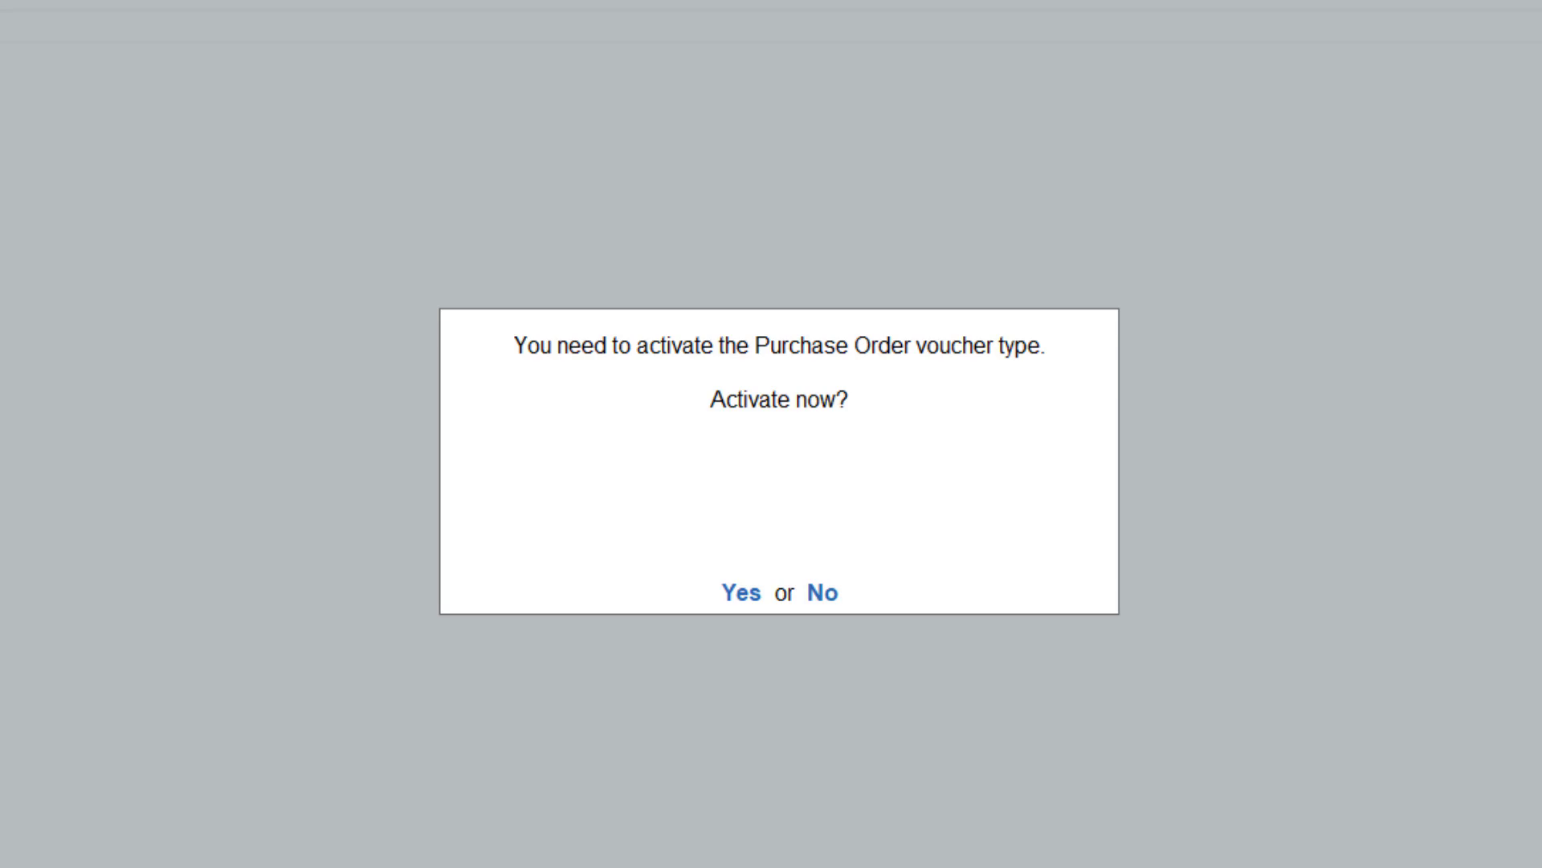
pyautogui.press('Return')
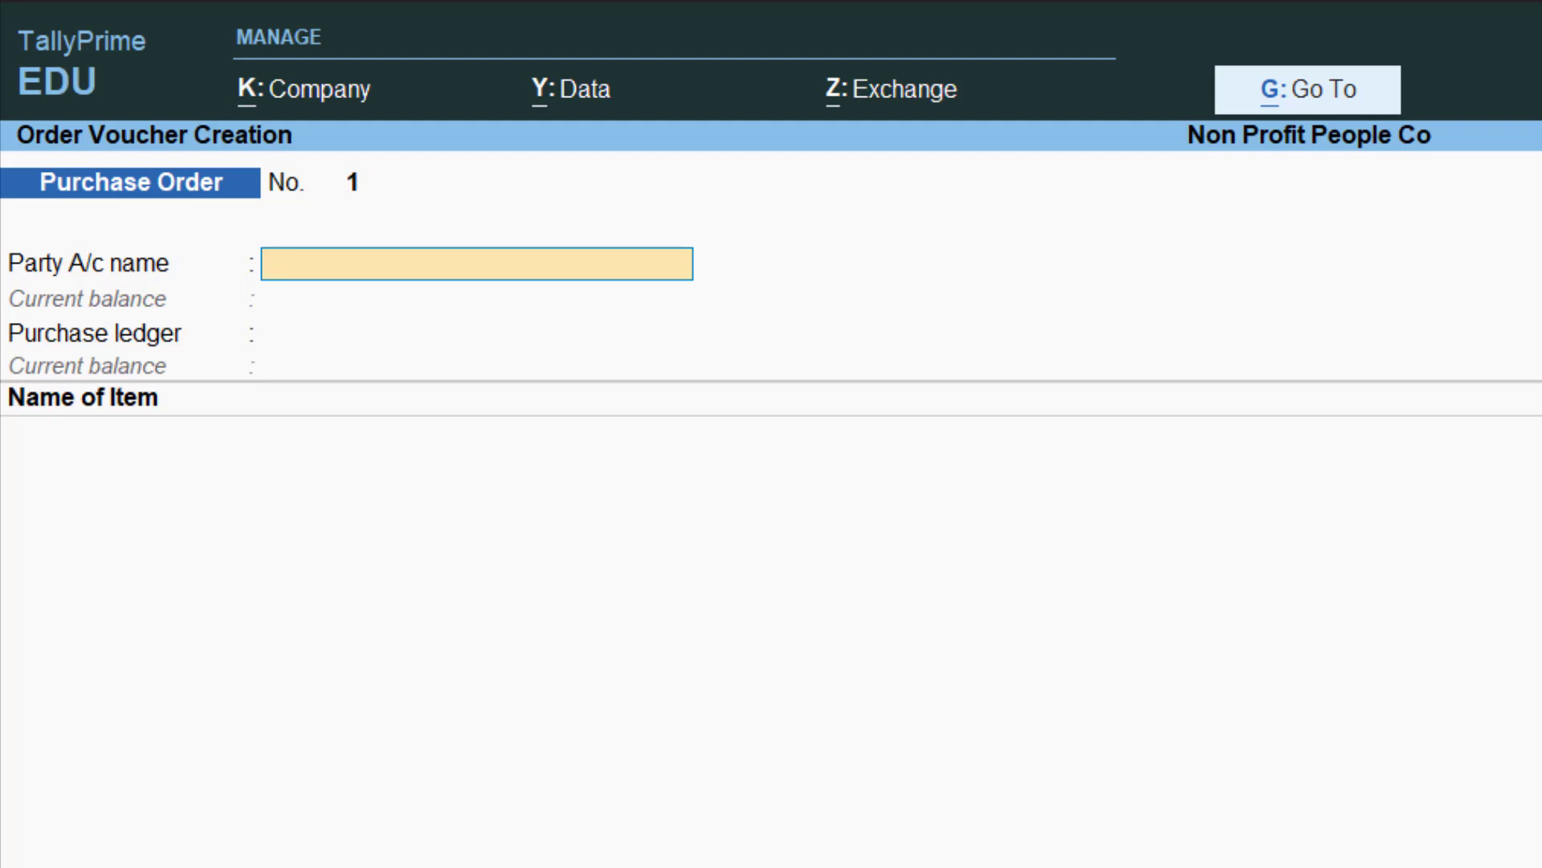
# Create a party ledger named Samsung Electronincs under the creditors group for the purchase order
pyautogui.hotkey('alt', 'c')
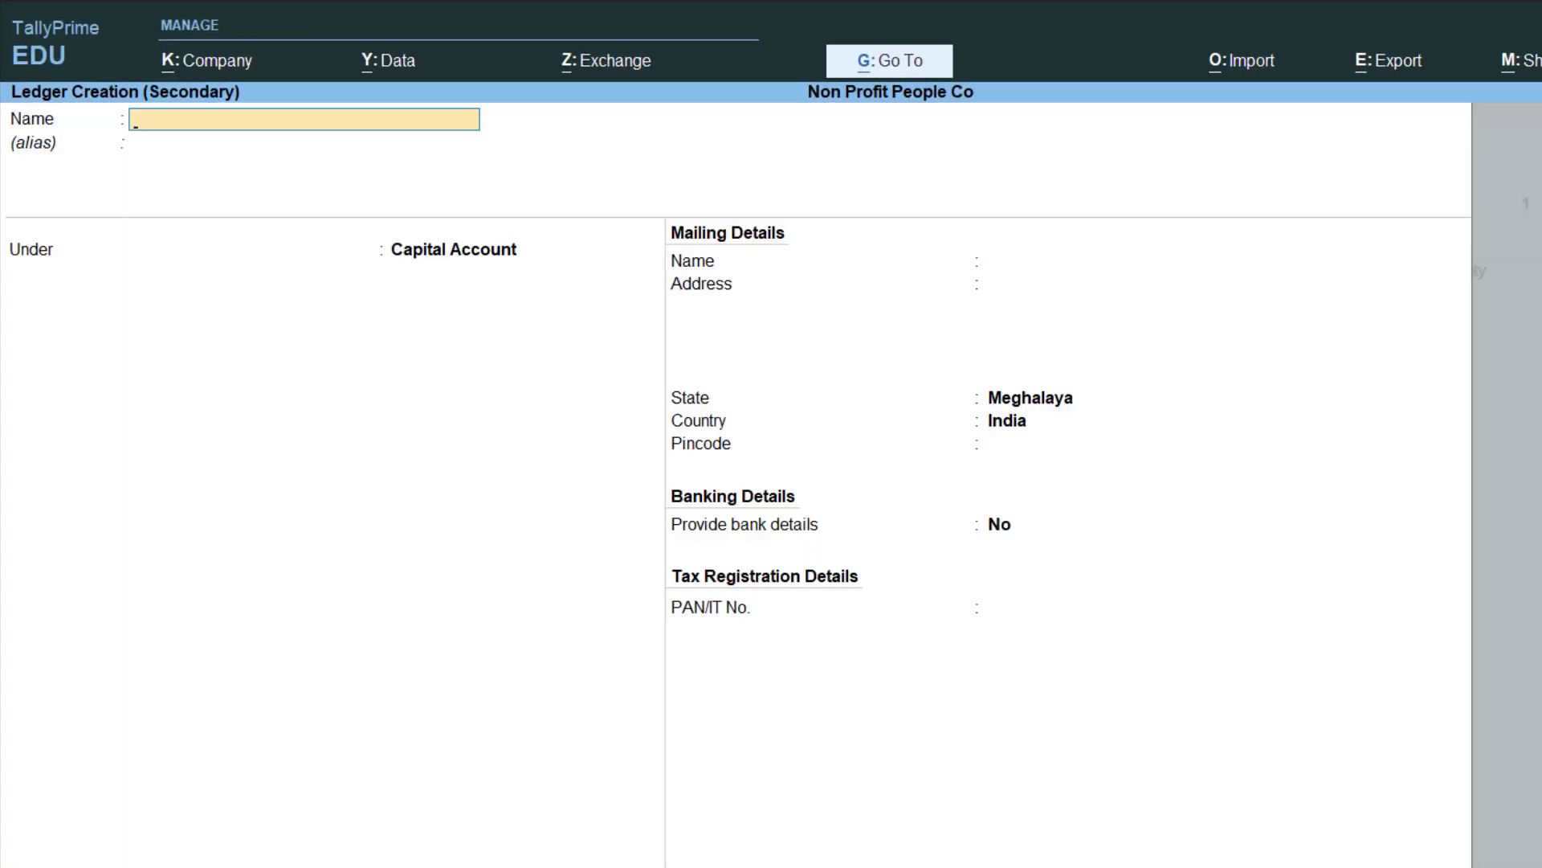
pyautogui.write('Samsung')
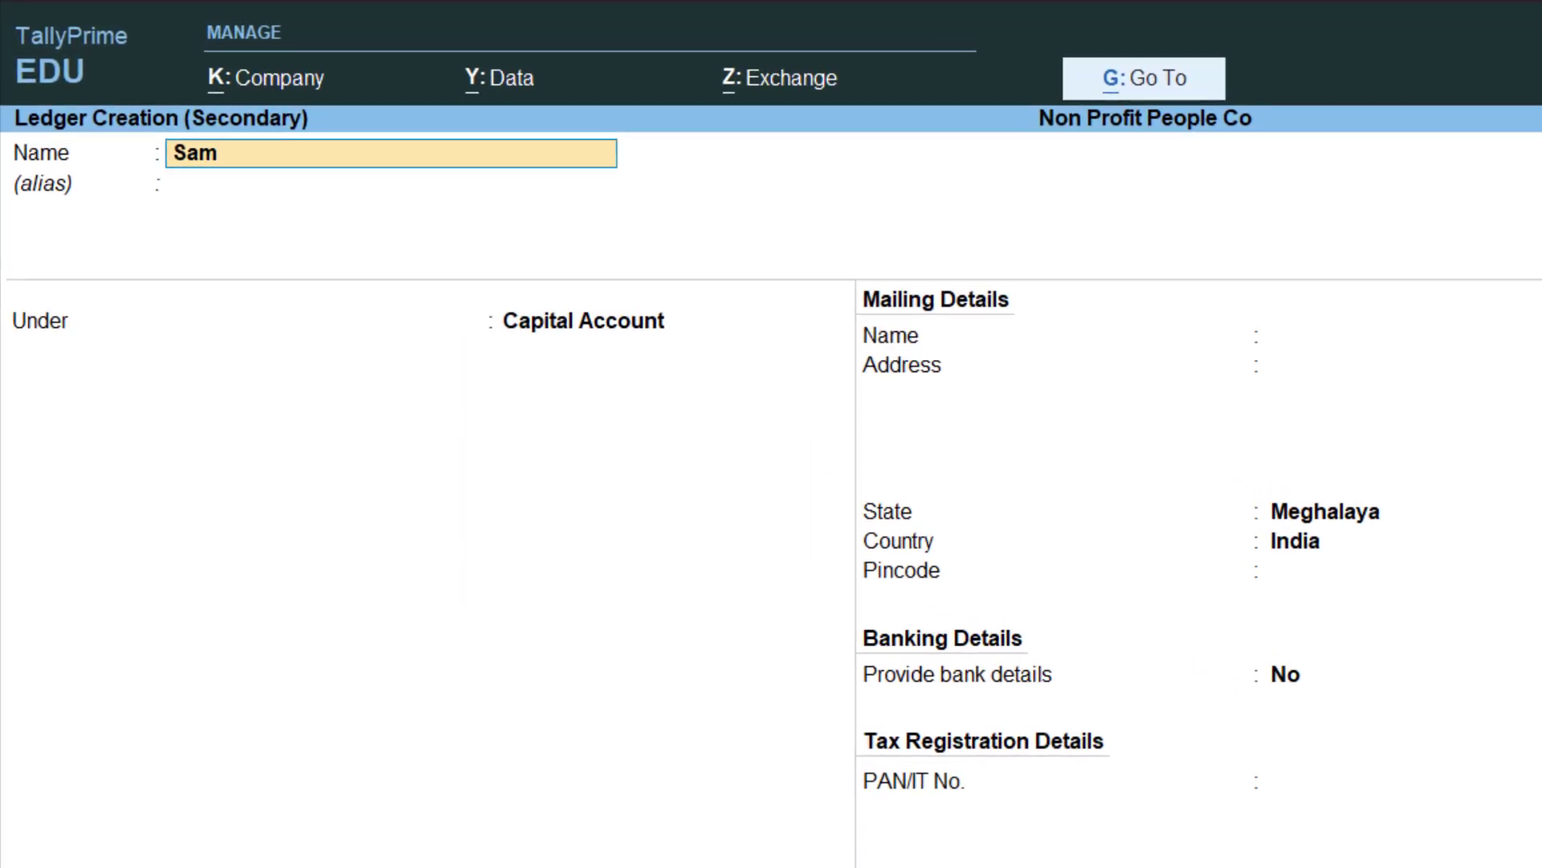
pyautogui.write(' Ele')
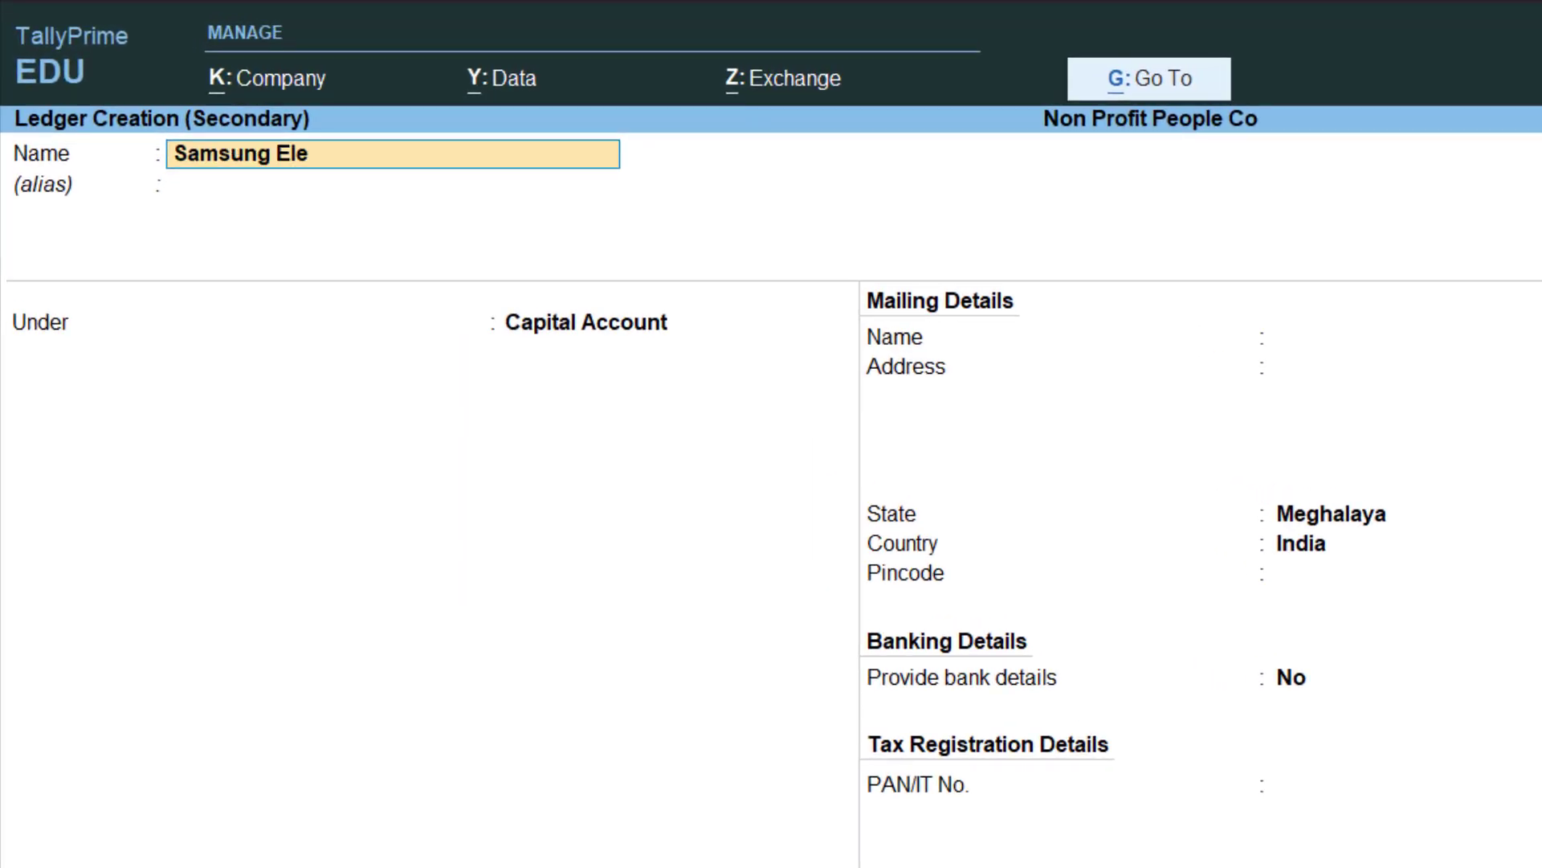
pyautogui.write('ctronincs')
pyautogui.press('Return')
pyautogui.press('Return')
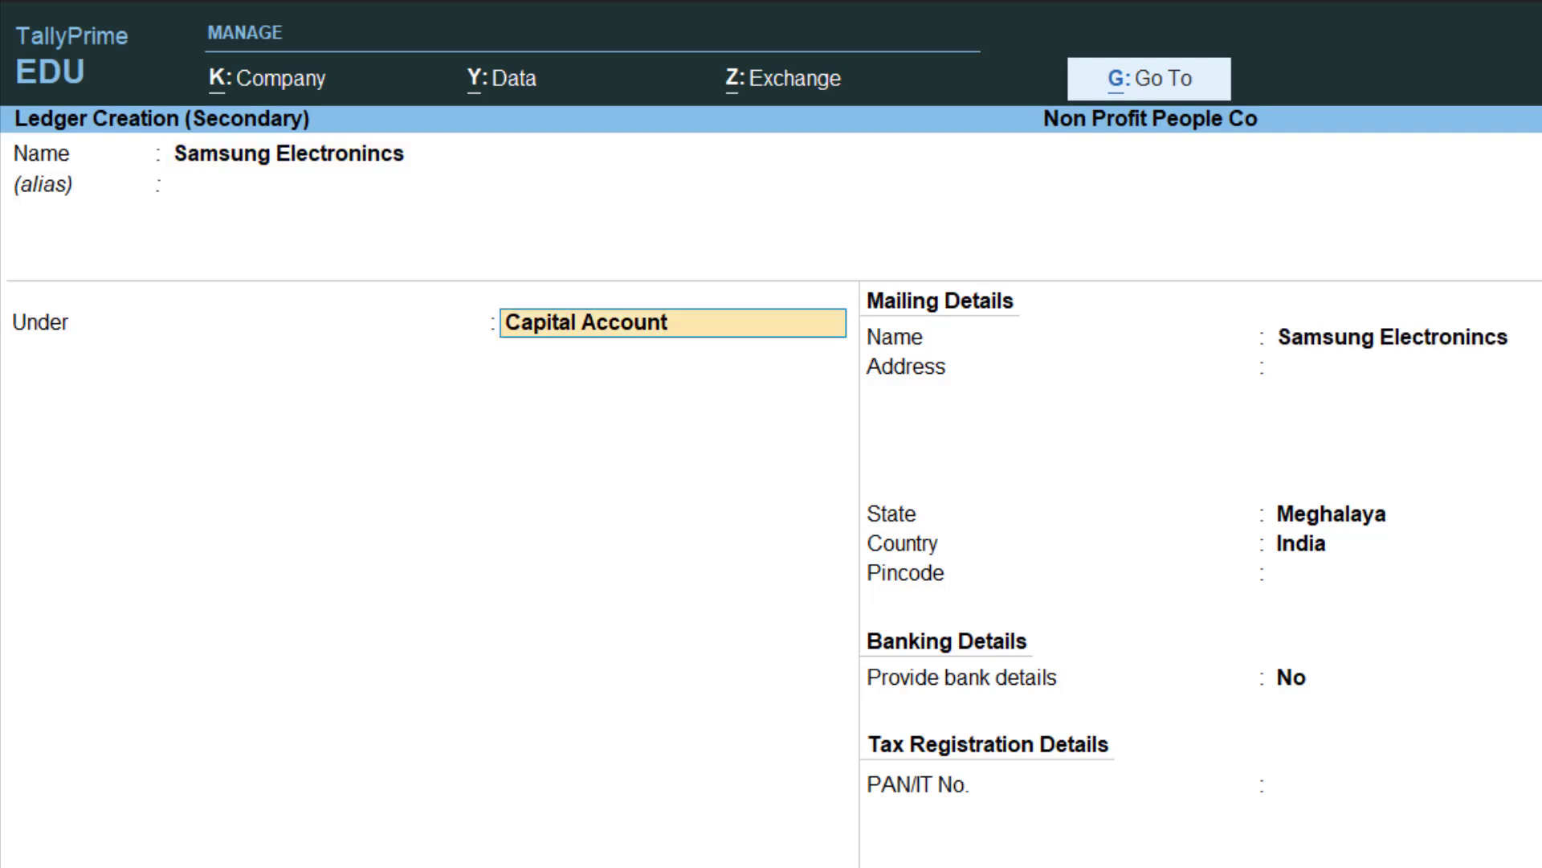
pyautogui.write('C')
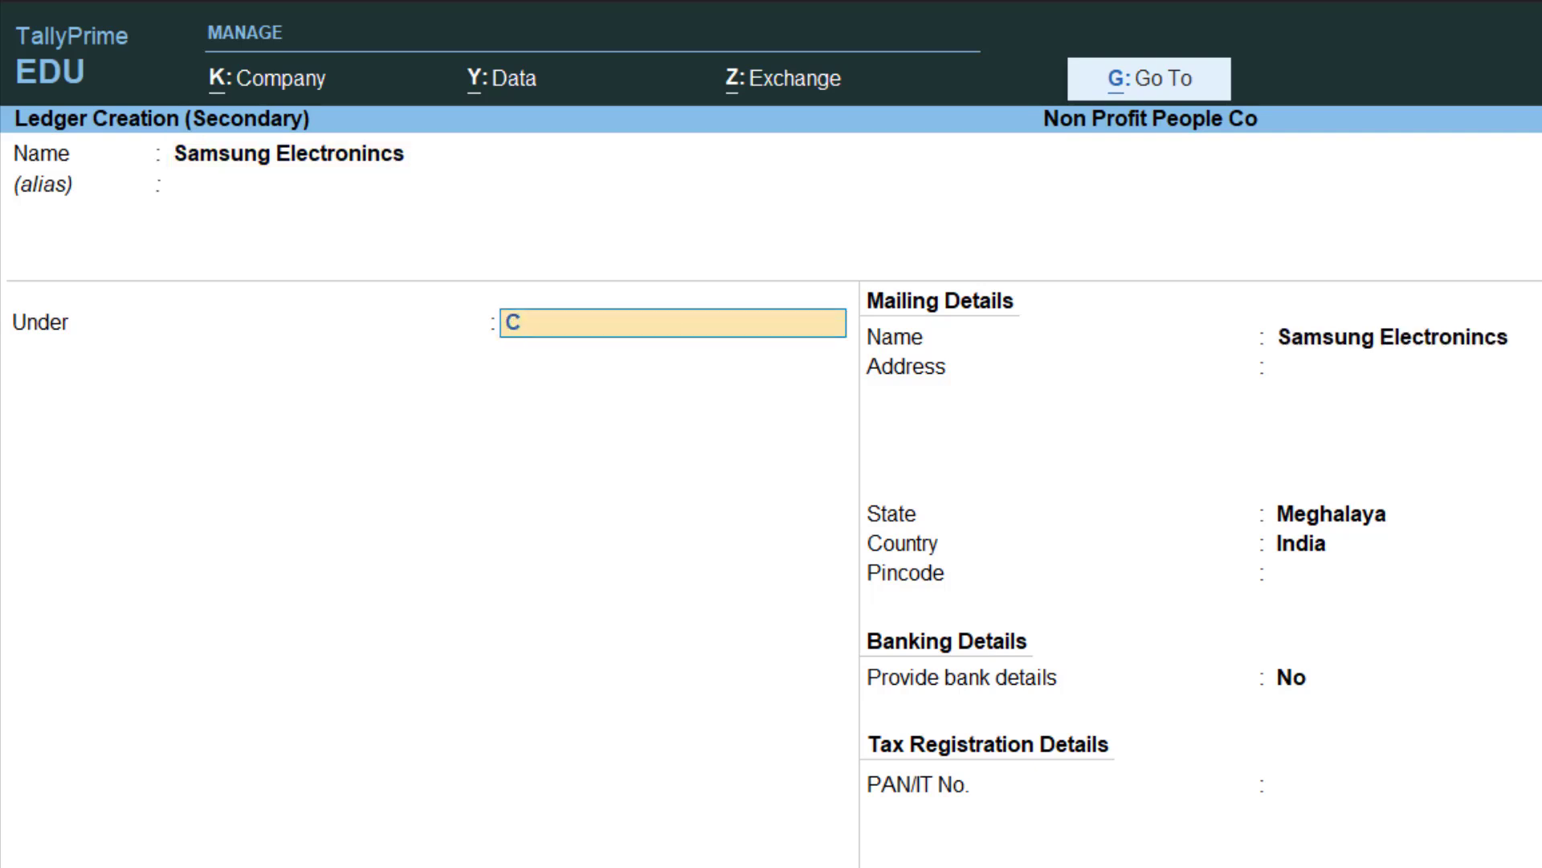
pyautogui.write('re')
pyautogui.press('Return')
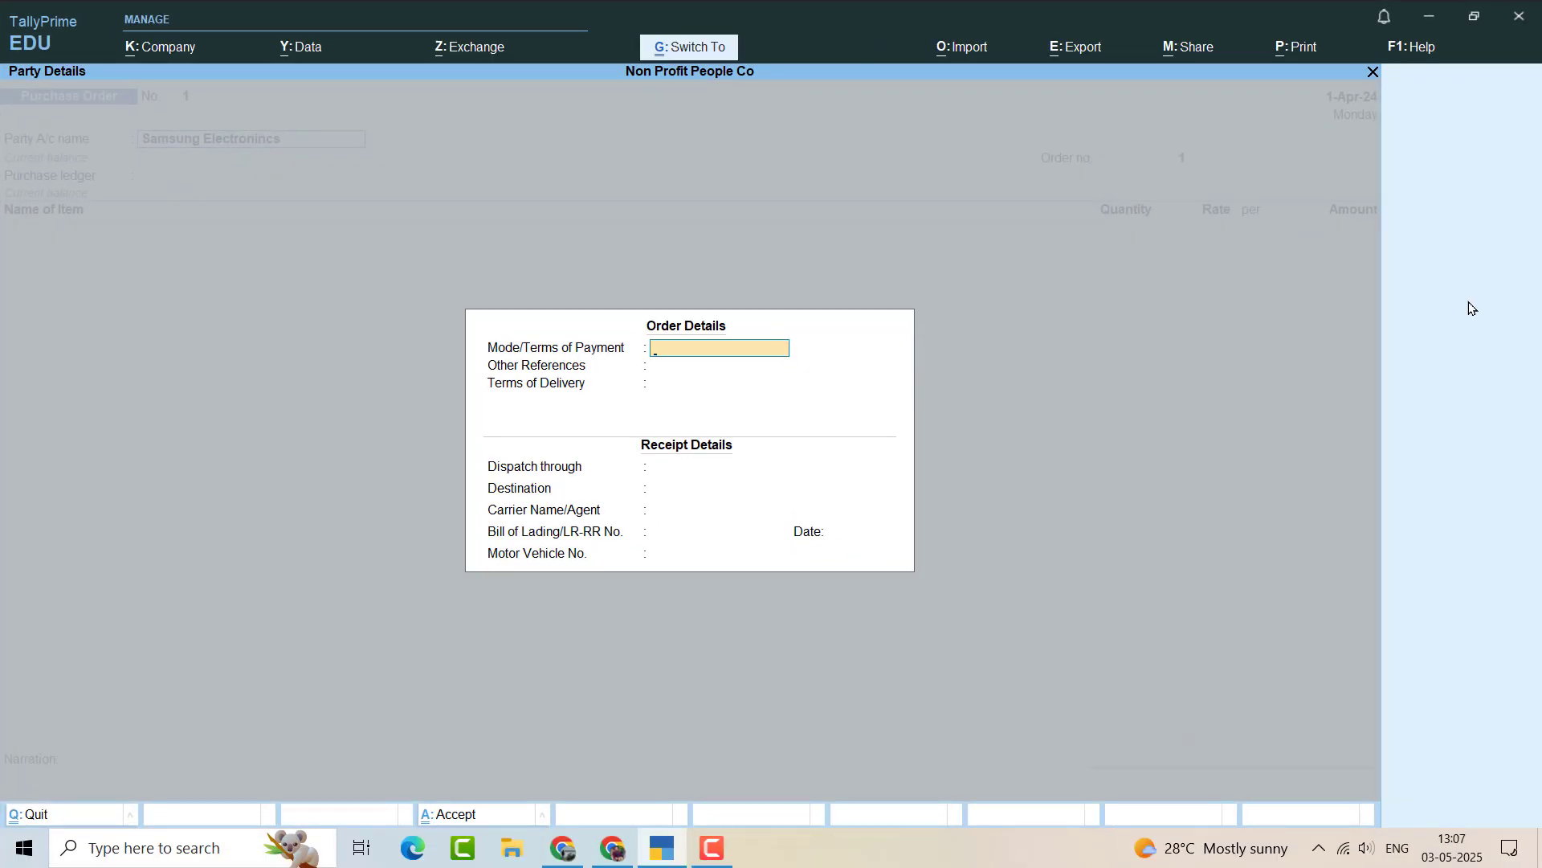
# Skip the order details, set the order number to PO-01 and choose Purchase Acc as the purchase ledger
pyautogui.press('Escape')
pyautogui.press('Escape')
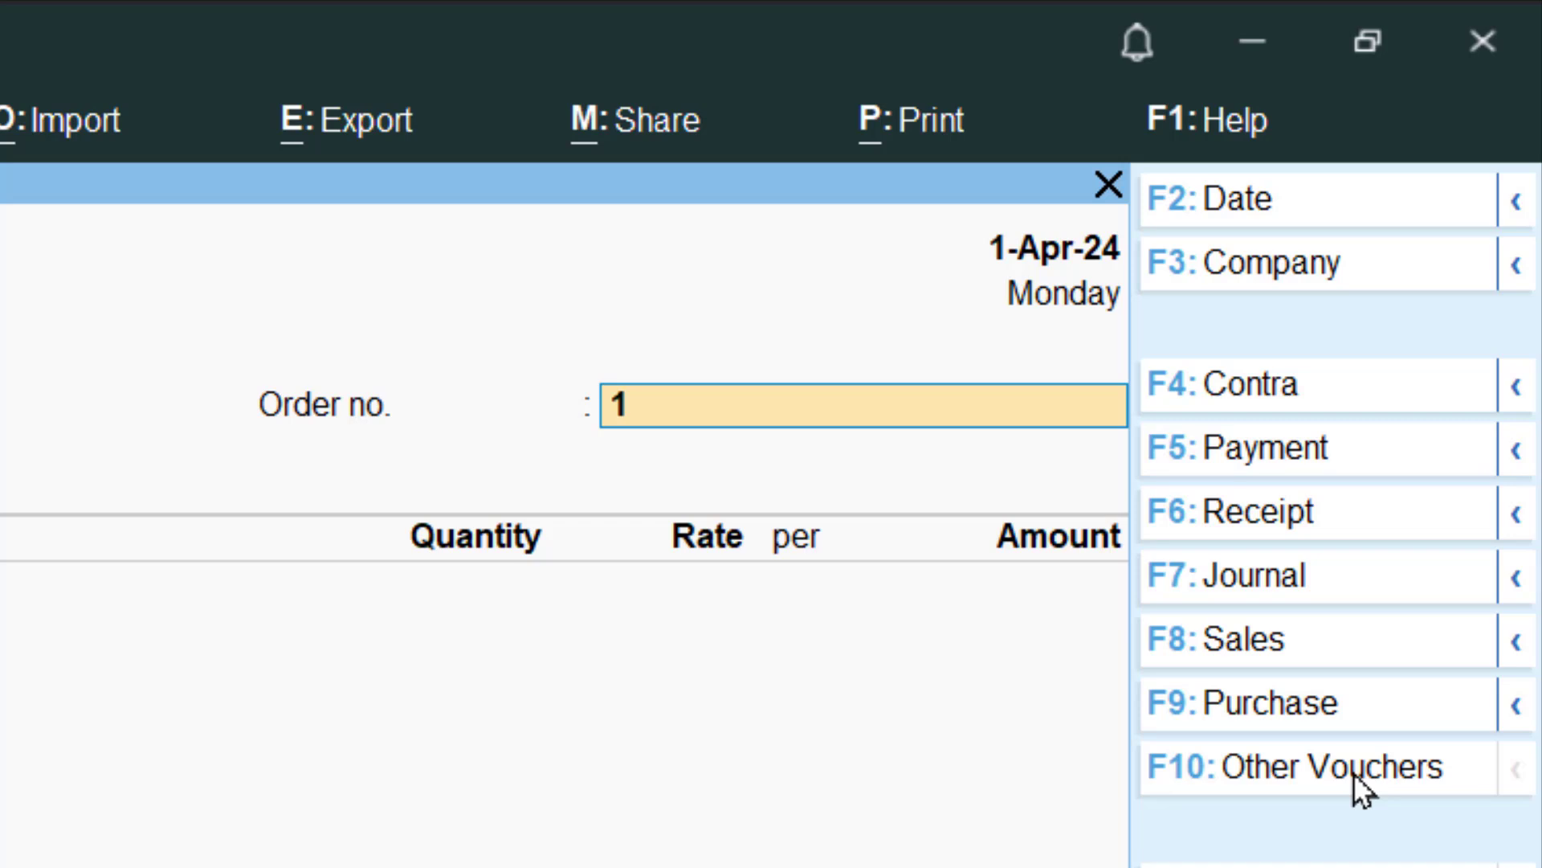
pyautogui.write('PO-01')
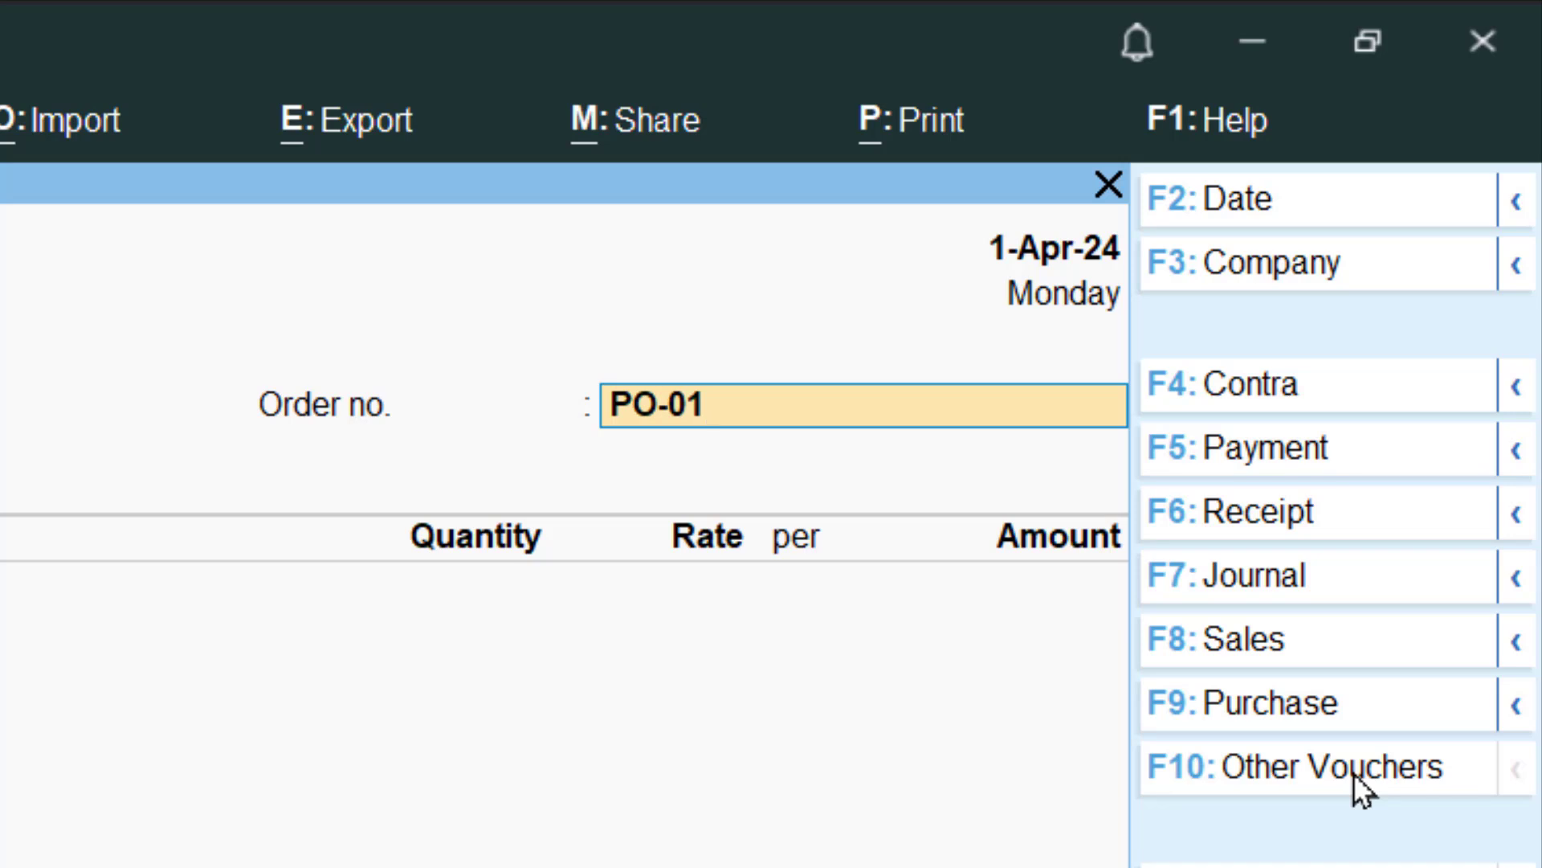
pyautogui.press('Return')
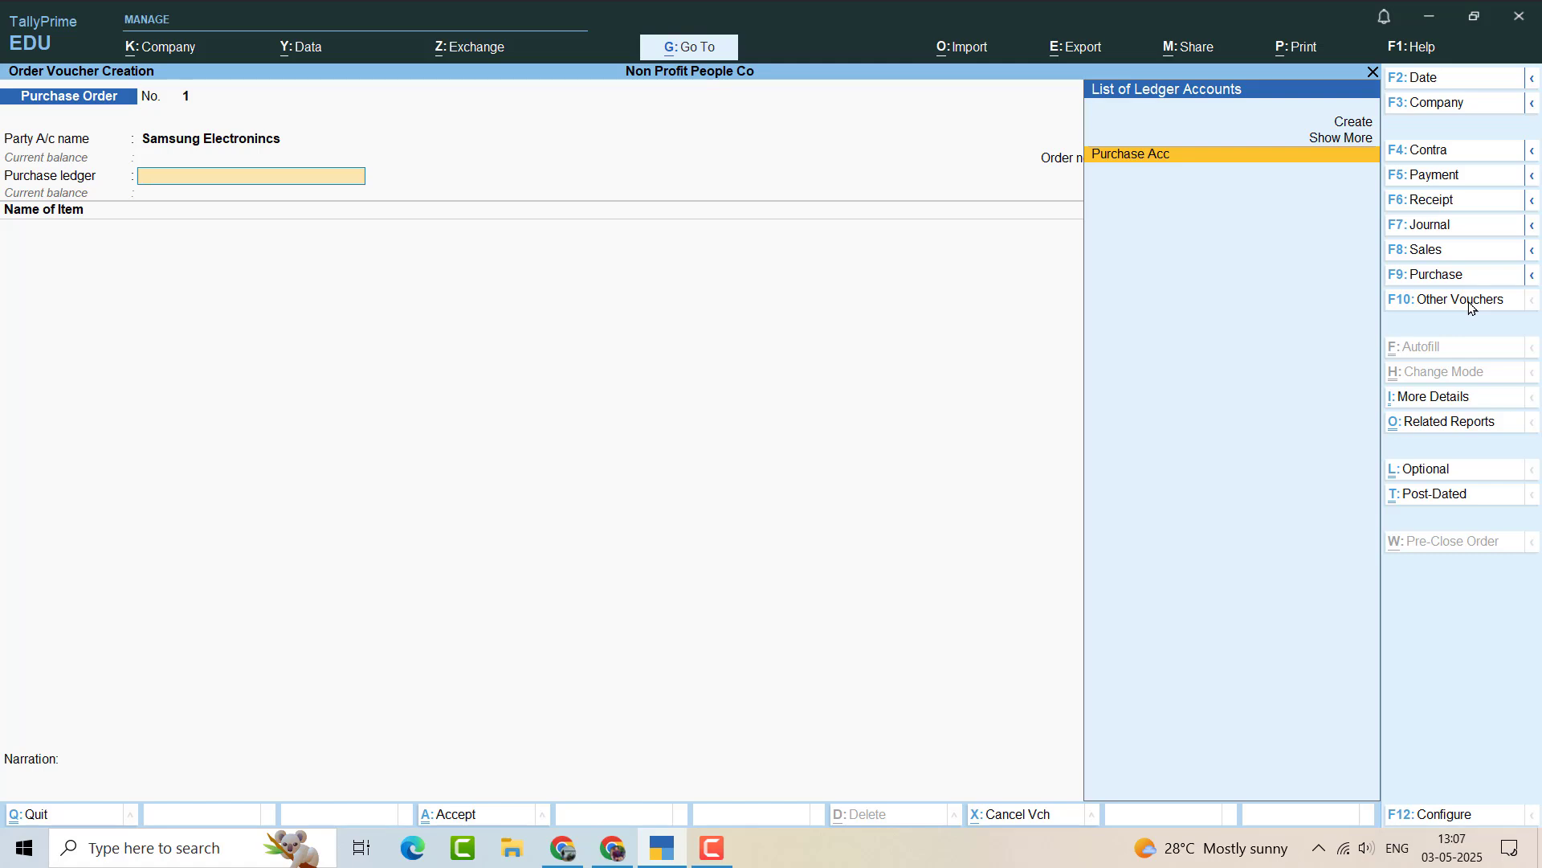
pyautogui.press('Return')
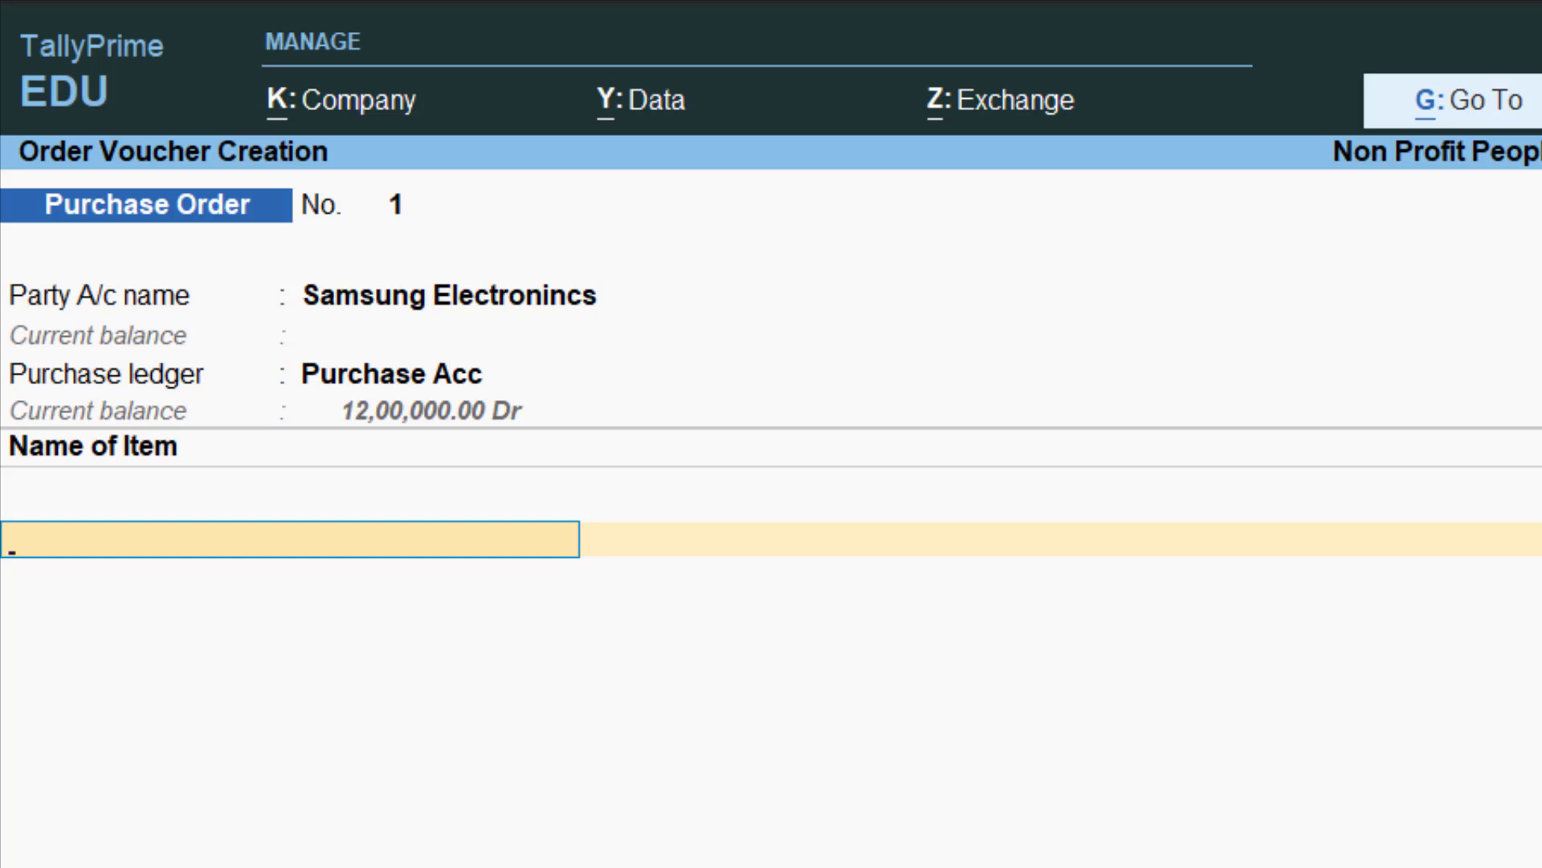
pyautogui.write('S7')
pyautogui.press('Return')
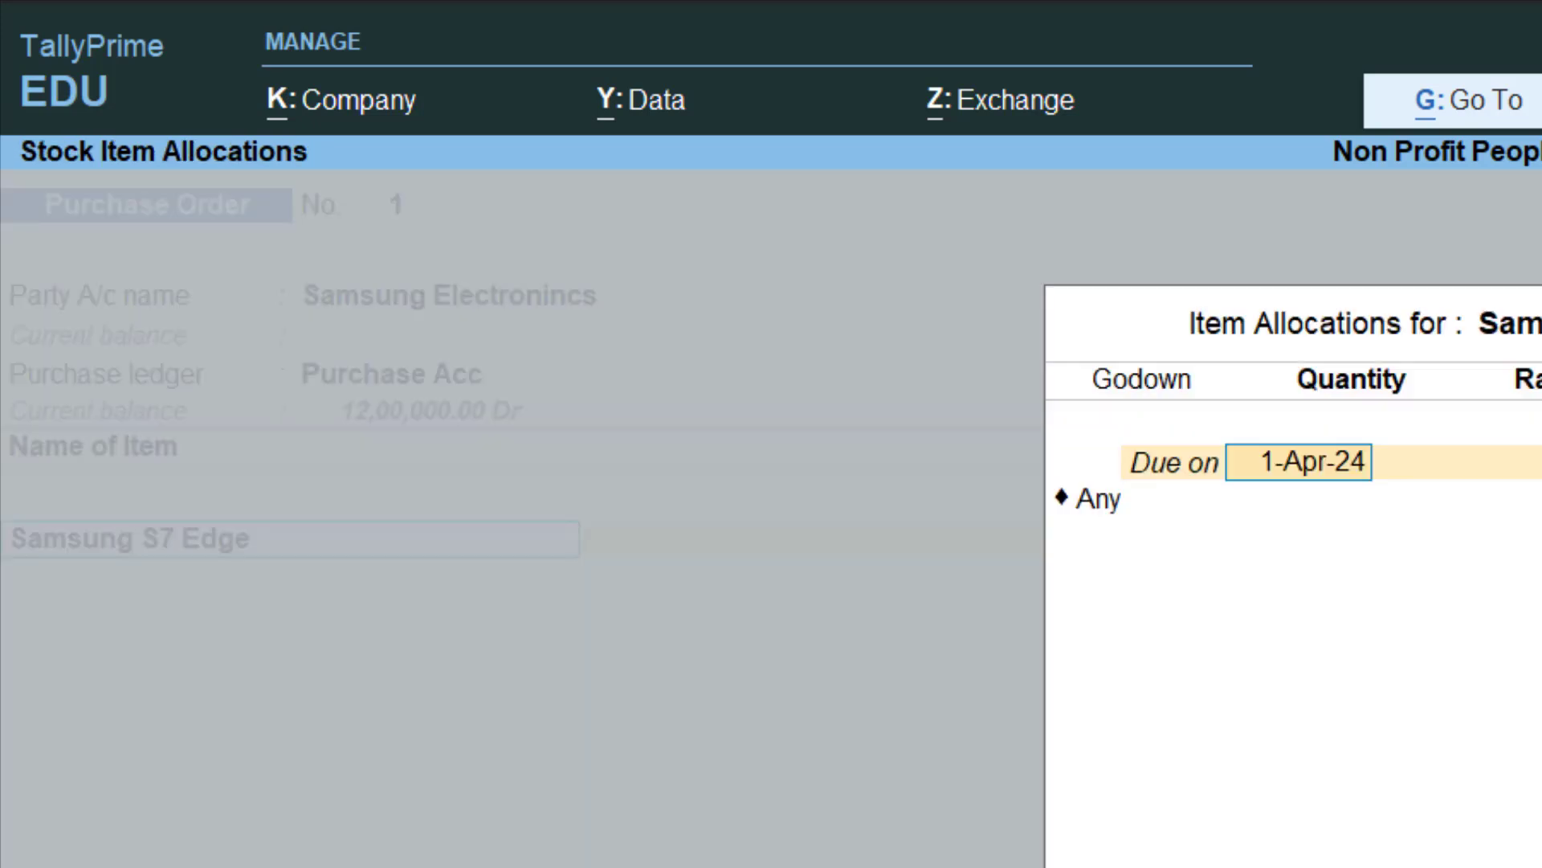
pyautogui.press('Escape')
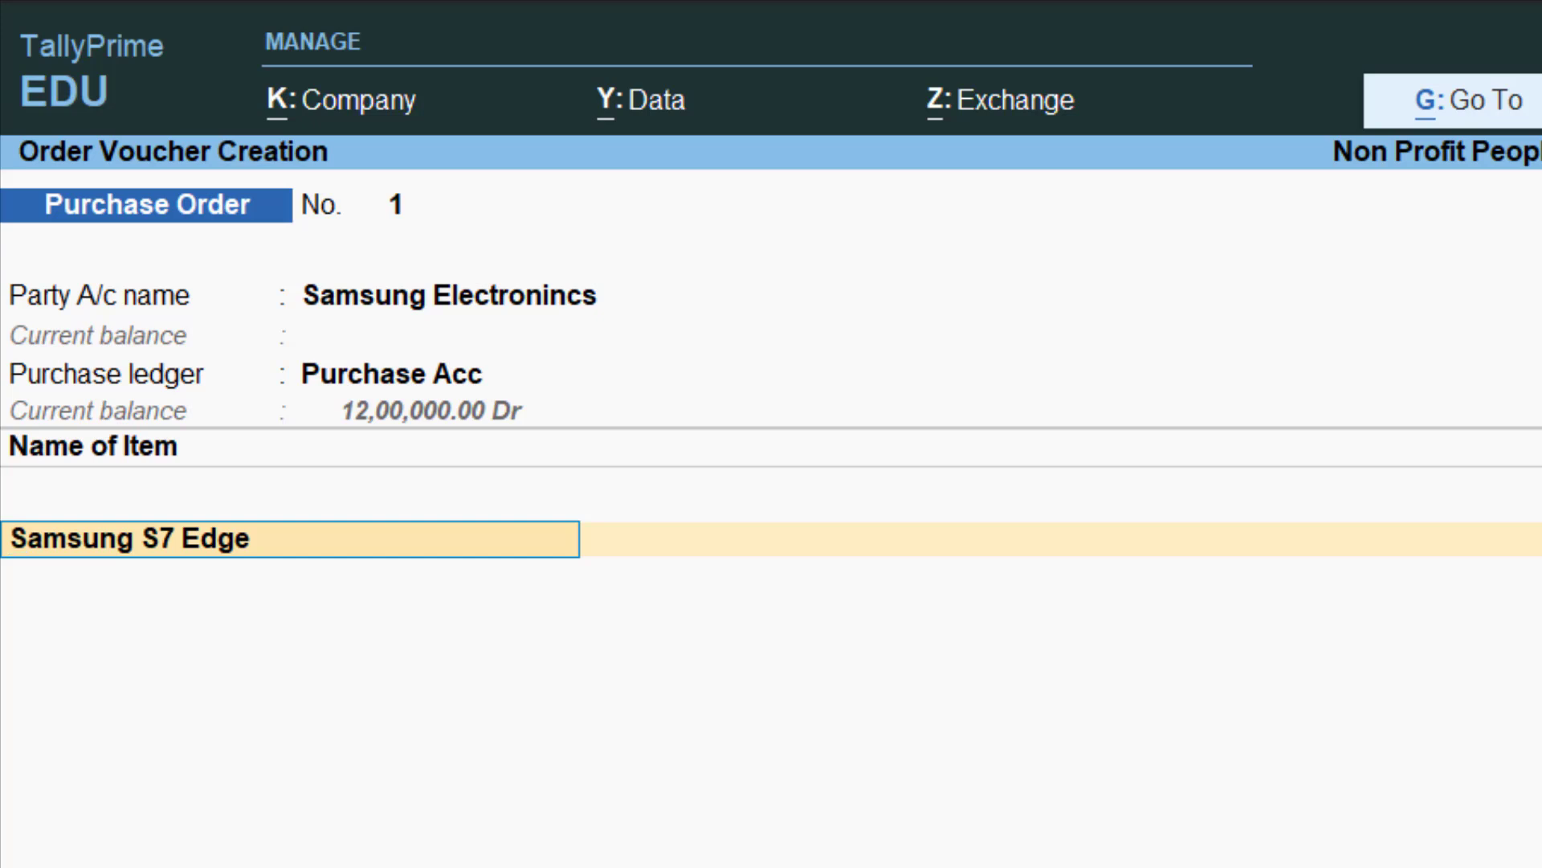
# Choose Samsung Galaxy J7 as the item, due on 1-Apr-24, and allocate it to a new godown named Karnataka under Primary
pyautogui.press('Return')
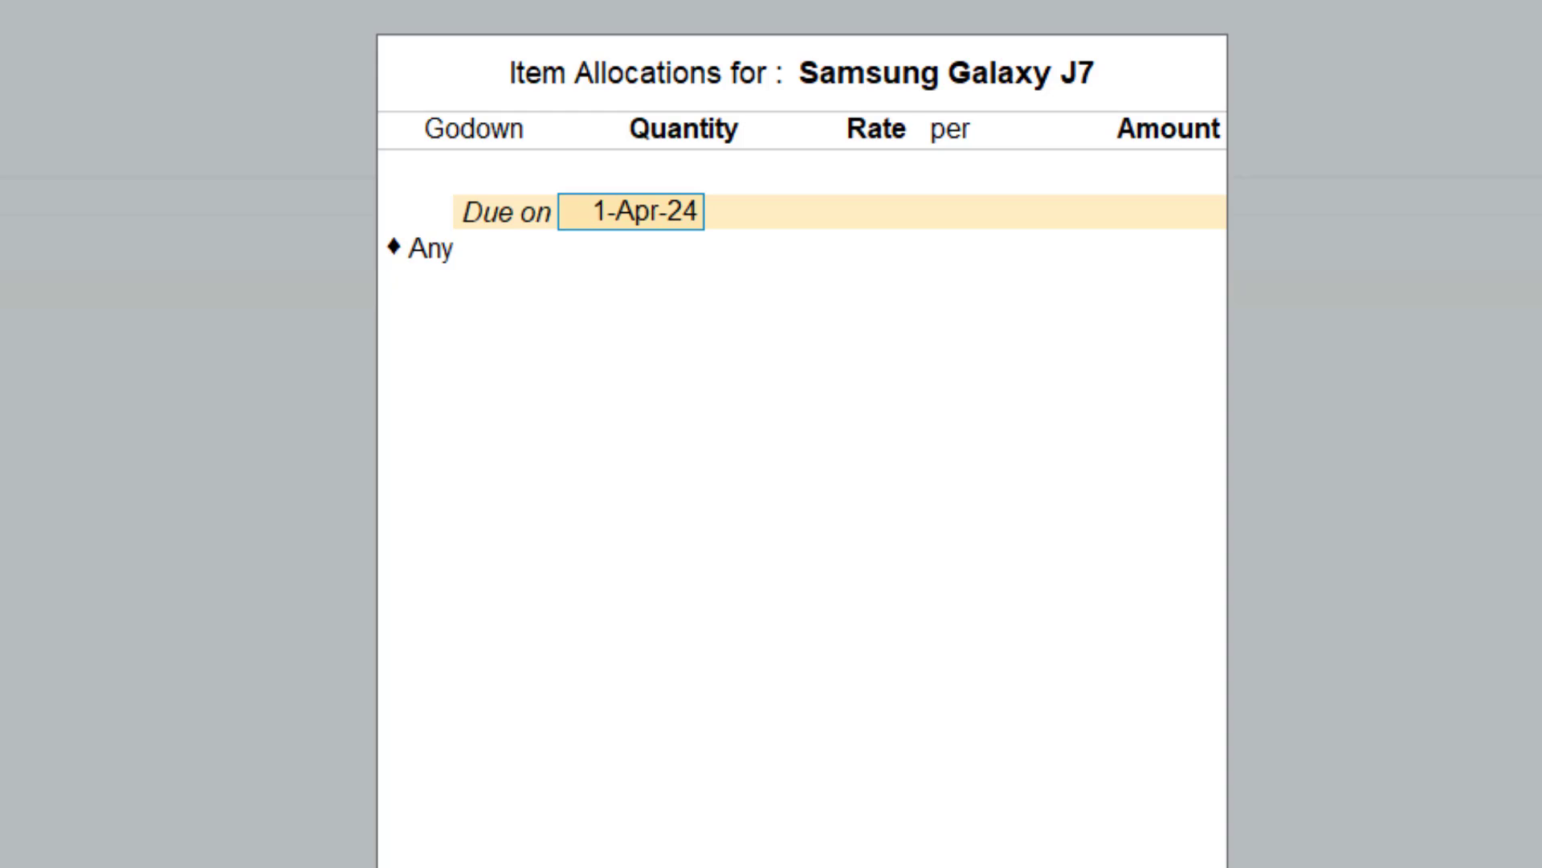
pyautogui.press('Return')
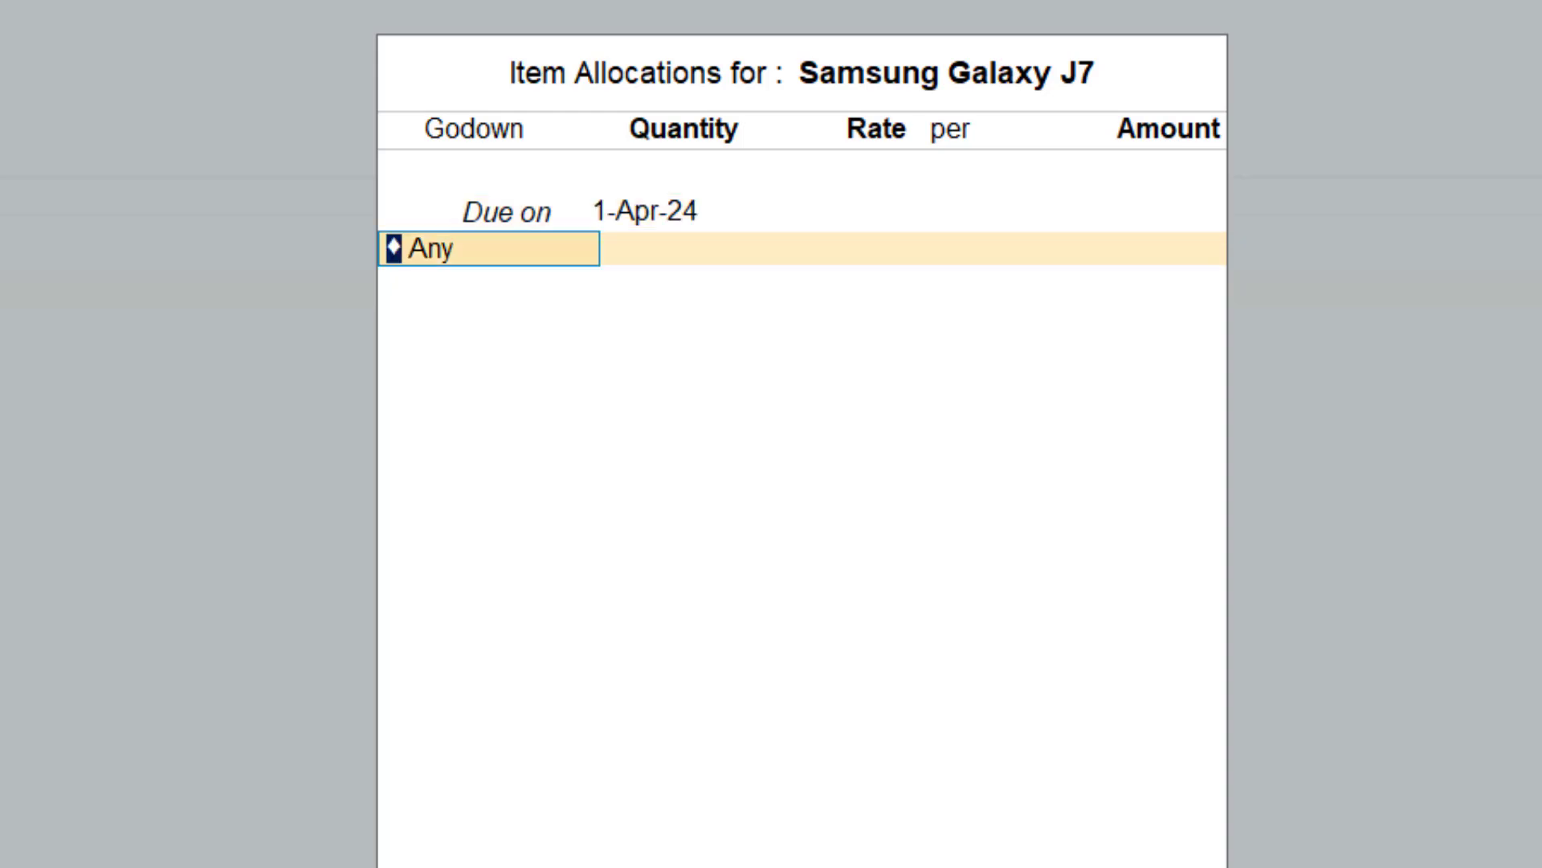
pyautogui.write('K')
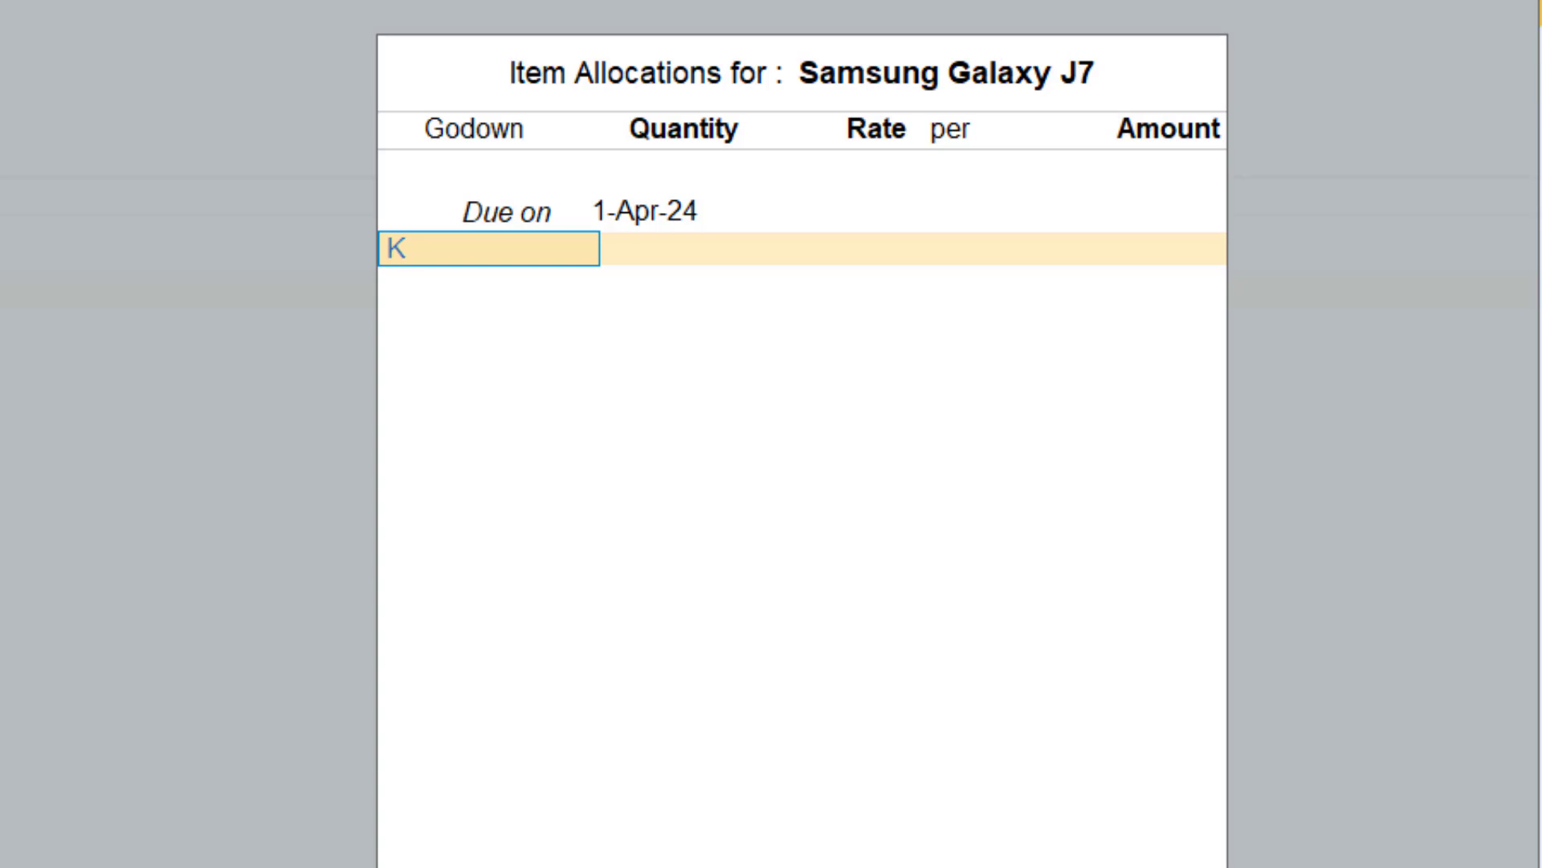
pyautogui.hotkey('alt', 'c')
pyautogui.write('Karnataka')
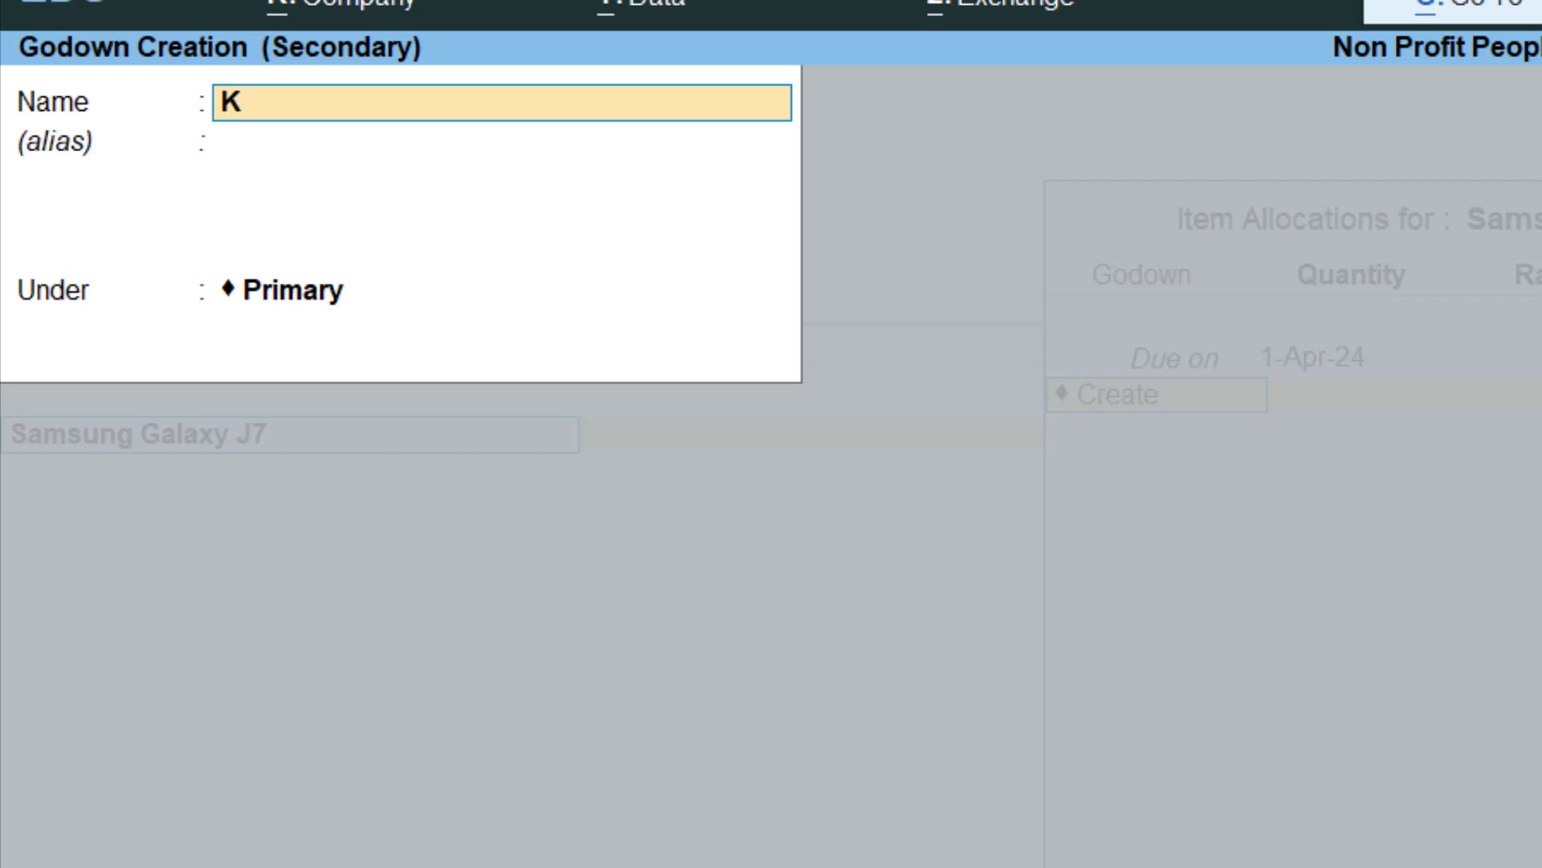
pyautogui.press('Return')
pyautogui.press('Return')
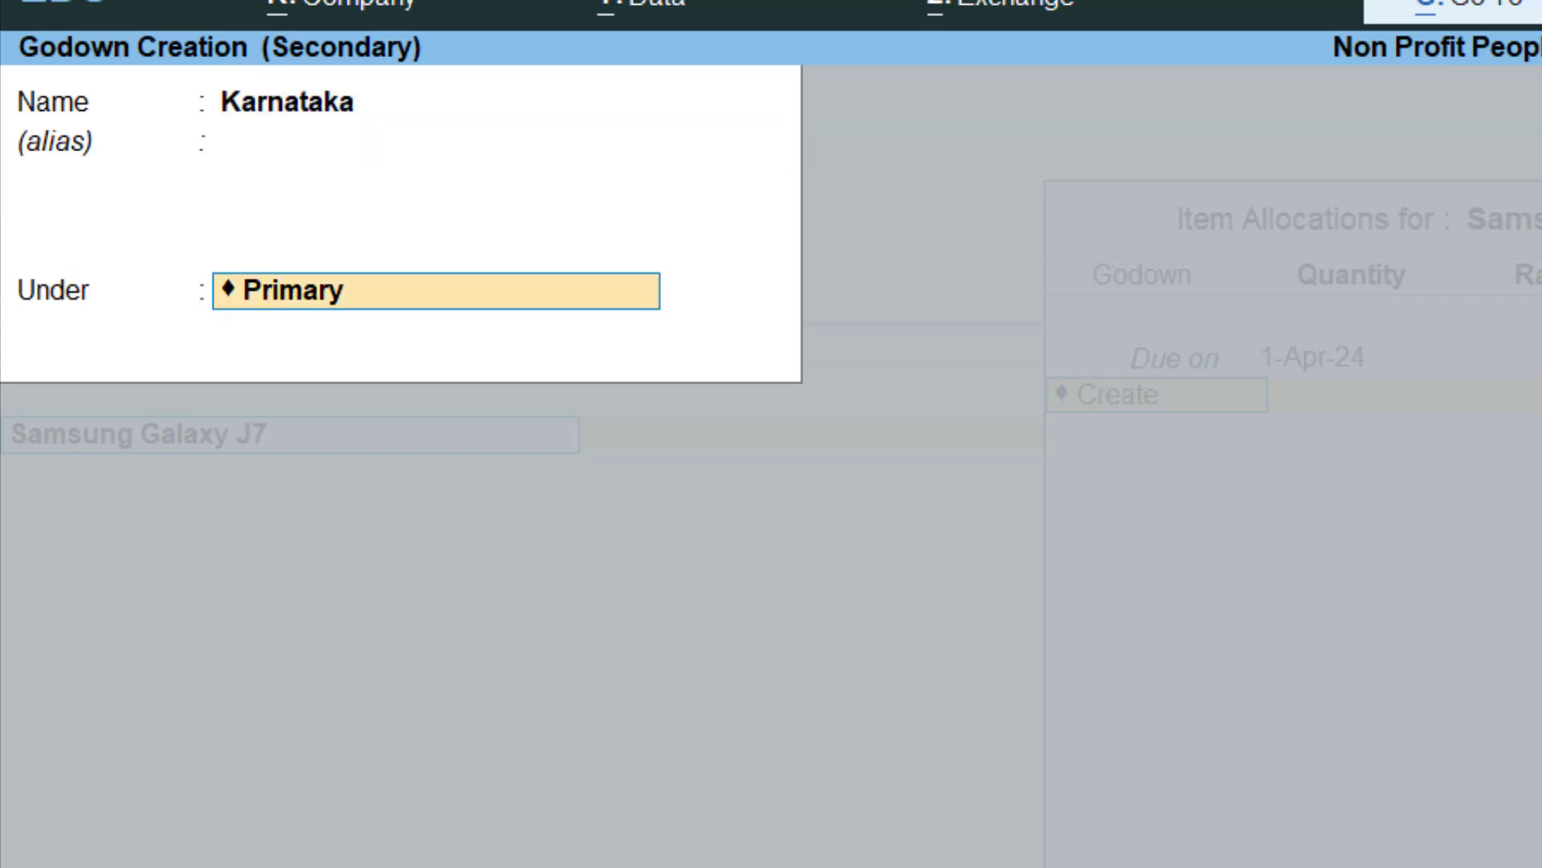
pyautogui.press('Return')
pyautogui.press('Return')
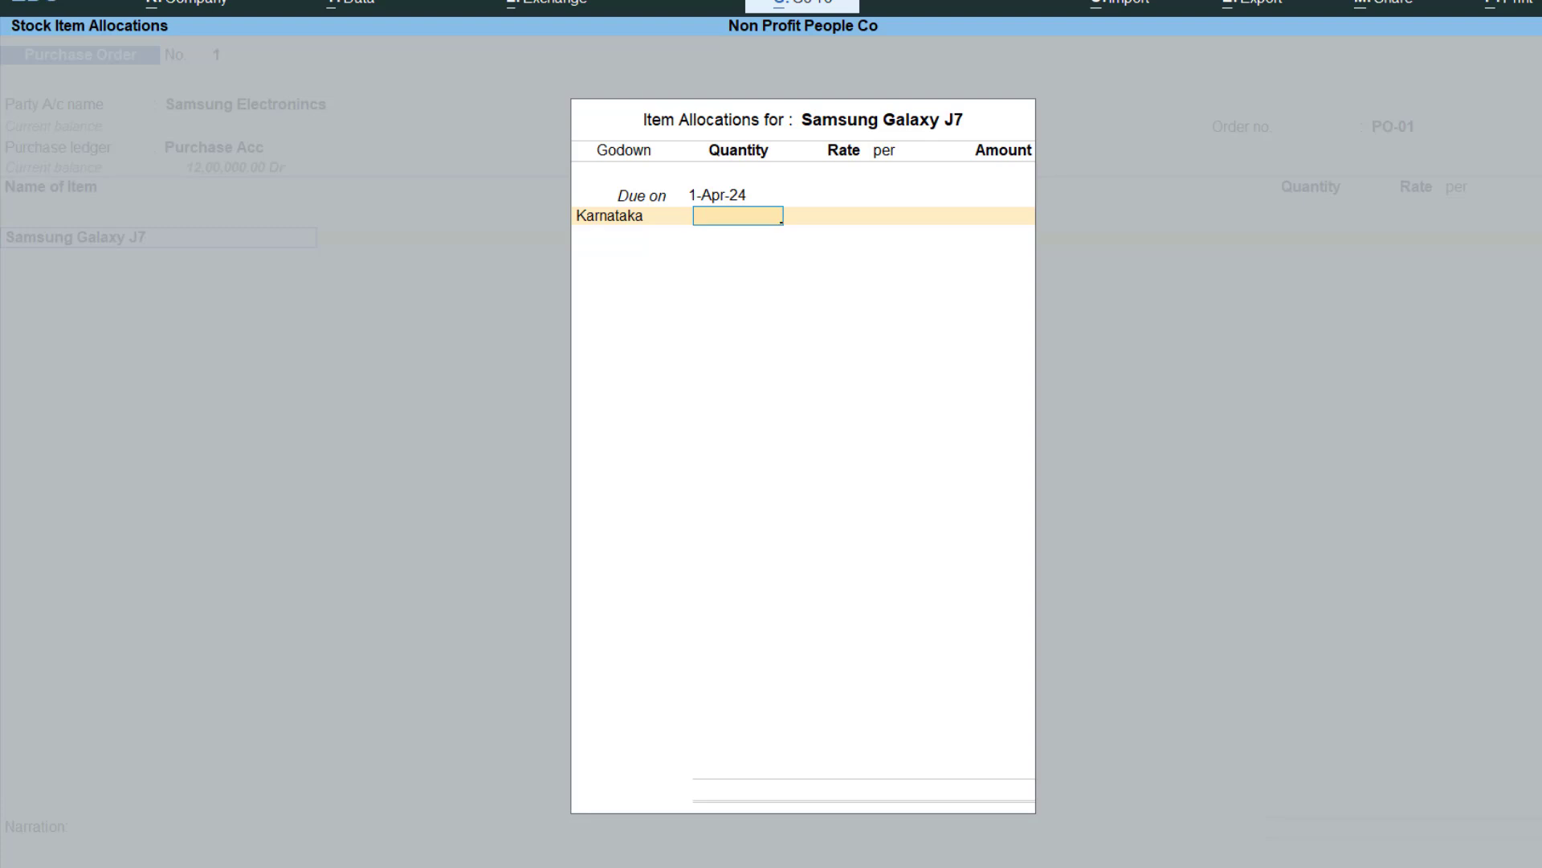
# Allocate 12 Nos of Samsung Galaxy J7 at a rate of 14,000 per Nos and finish the item allocation
pyautogui.write('12')
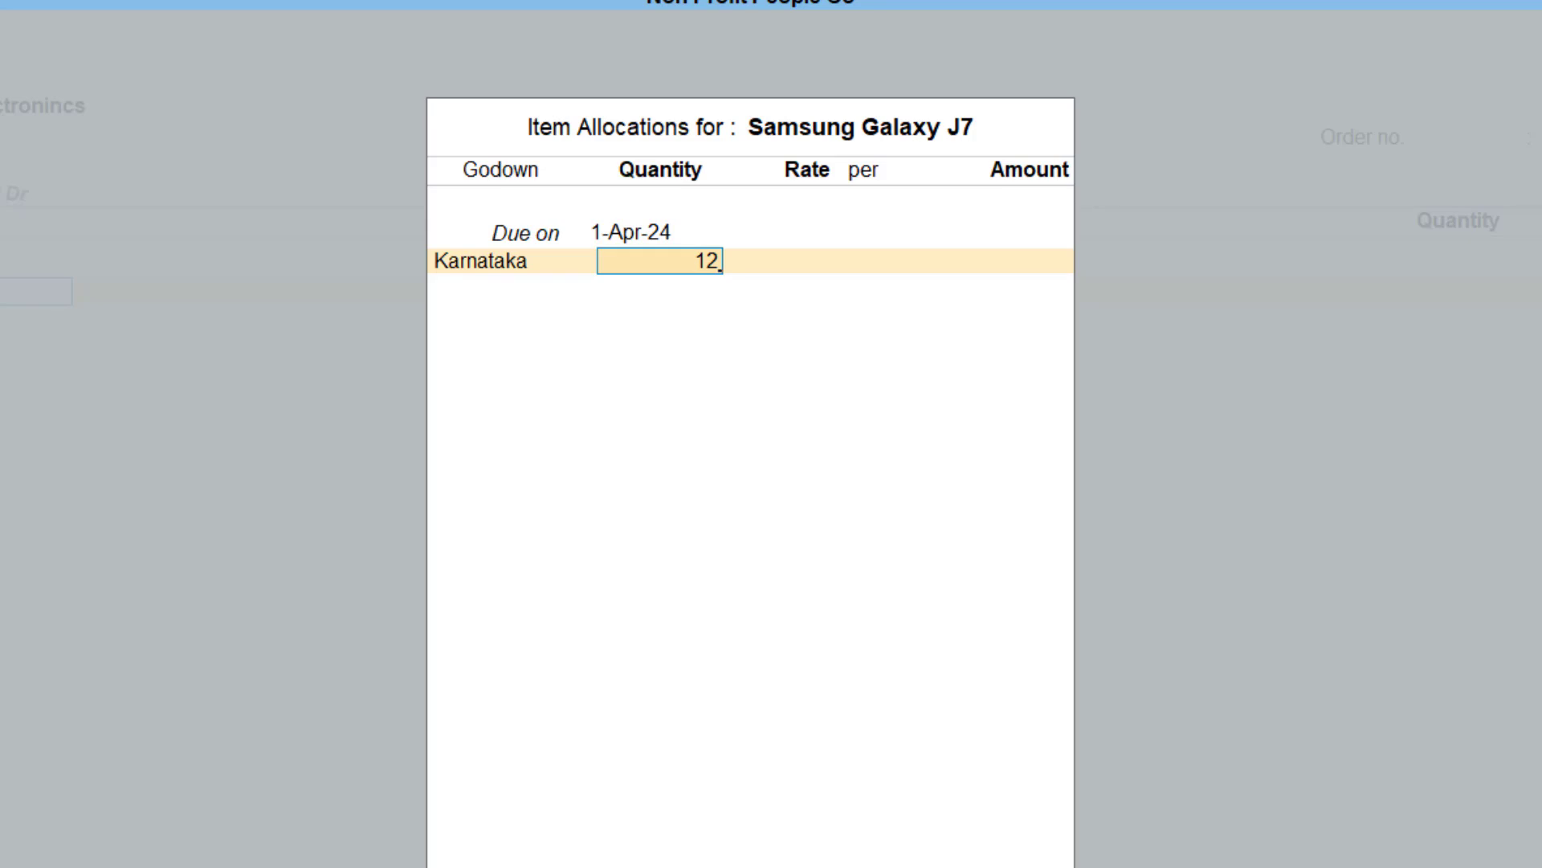
pyautogui.press('Return')
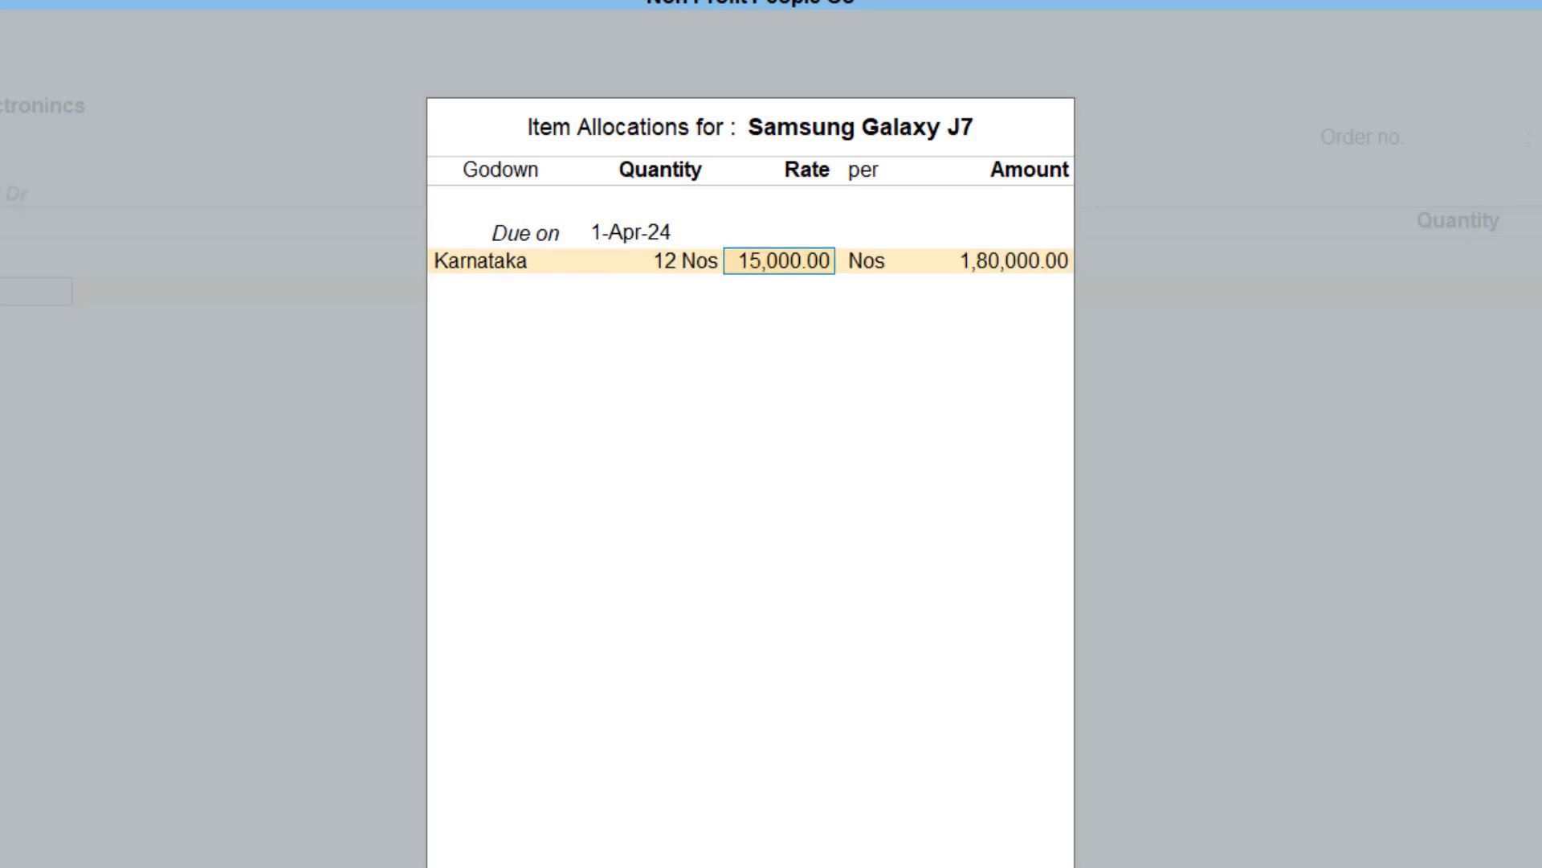
pyautogui.write('14000')
pyautogui.press('Return')
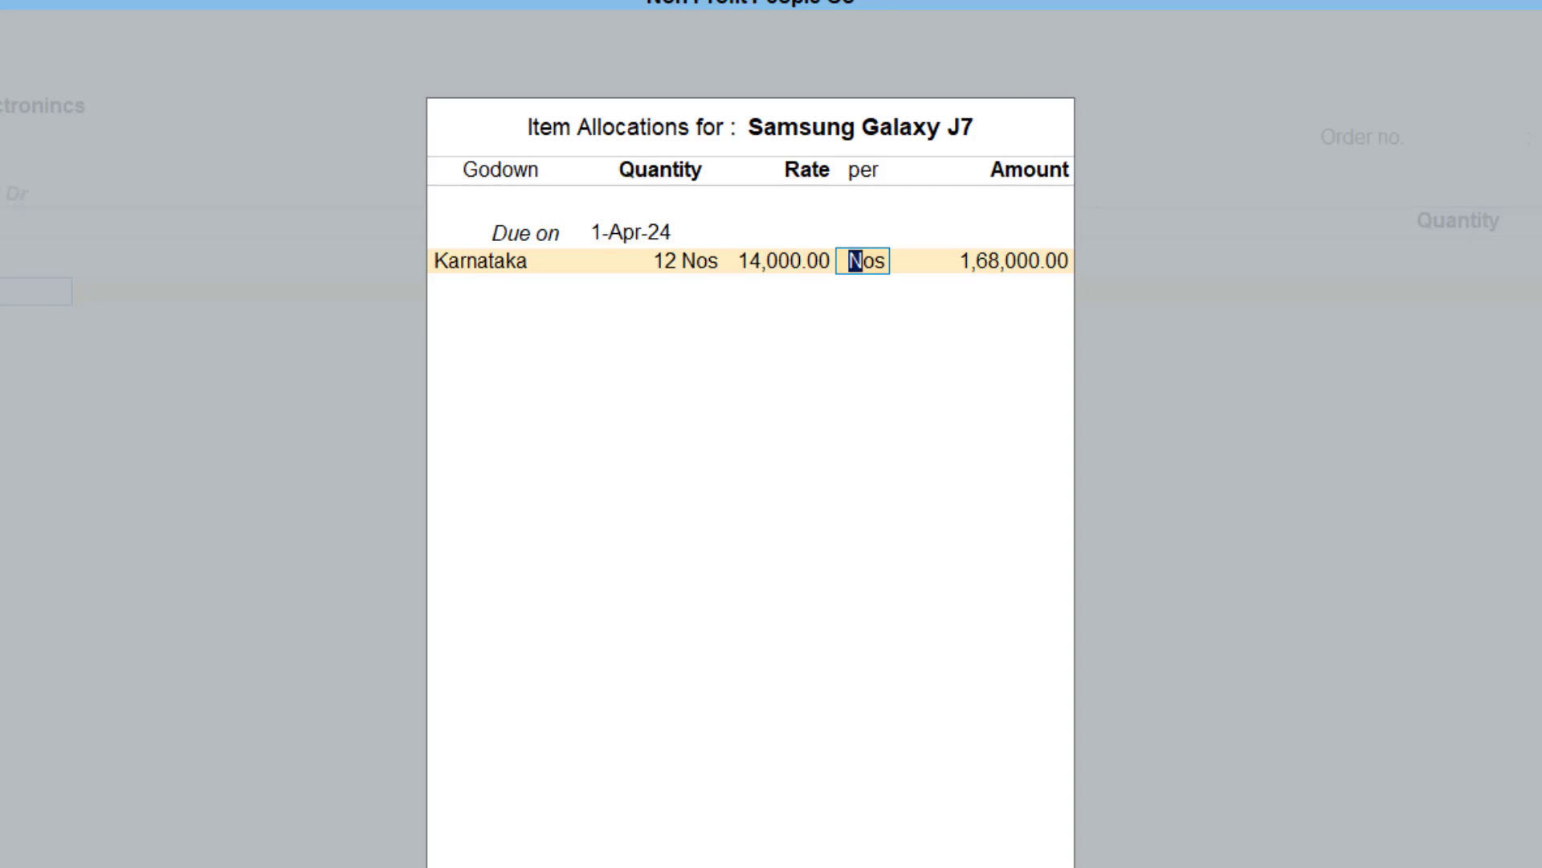
pyautogui.press('Return')
pyautogui.press('Return')
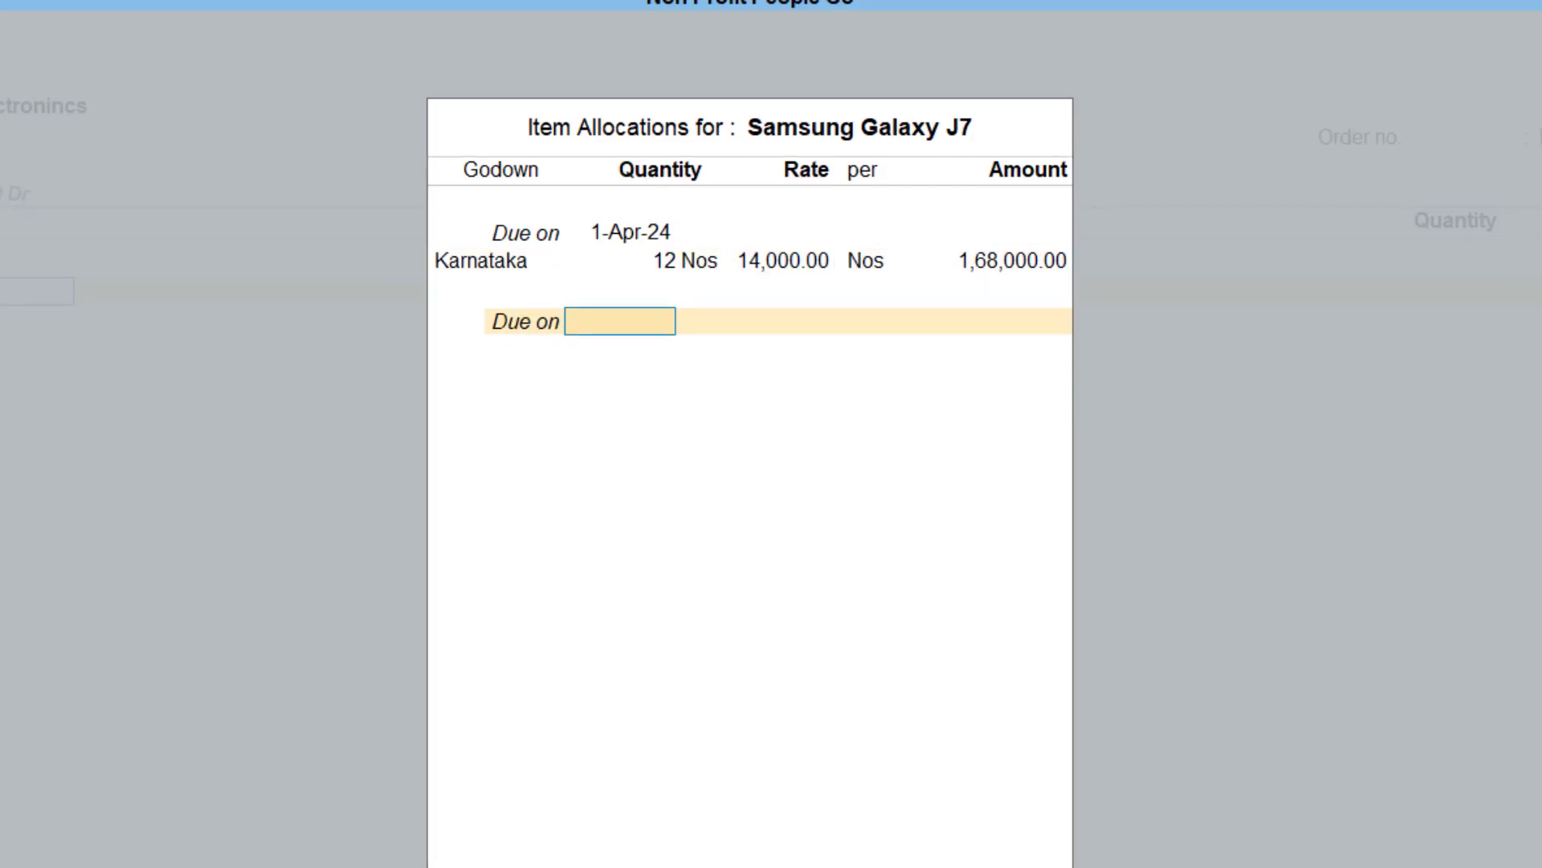
pyautogui.press('Return')
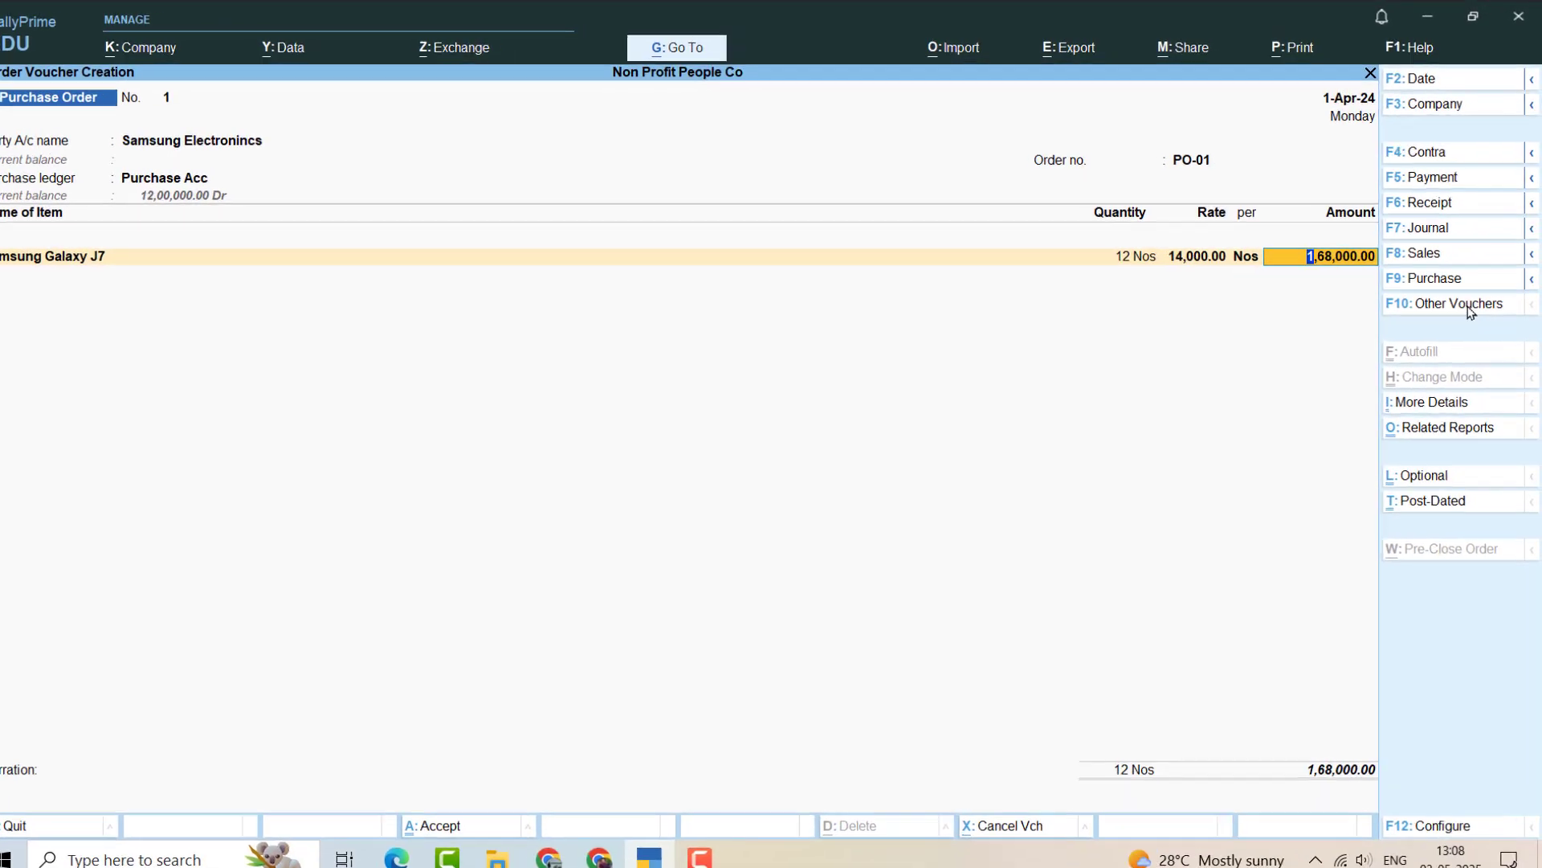
# Add Sony Xperia Mate F as the second item of the purchase order
pyautogui.press('Return')
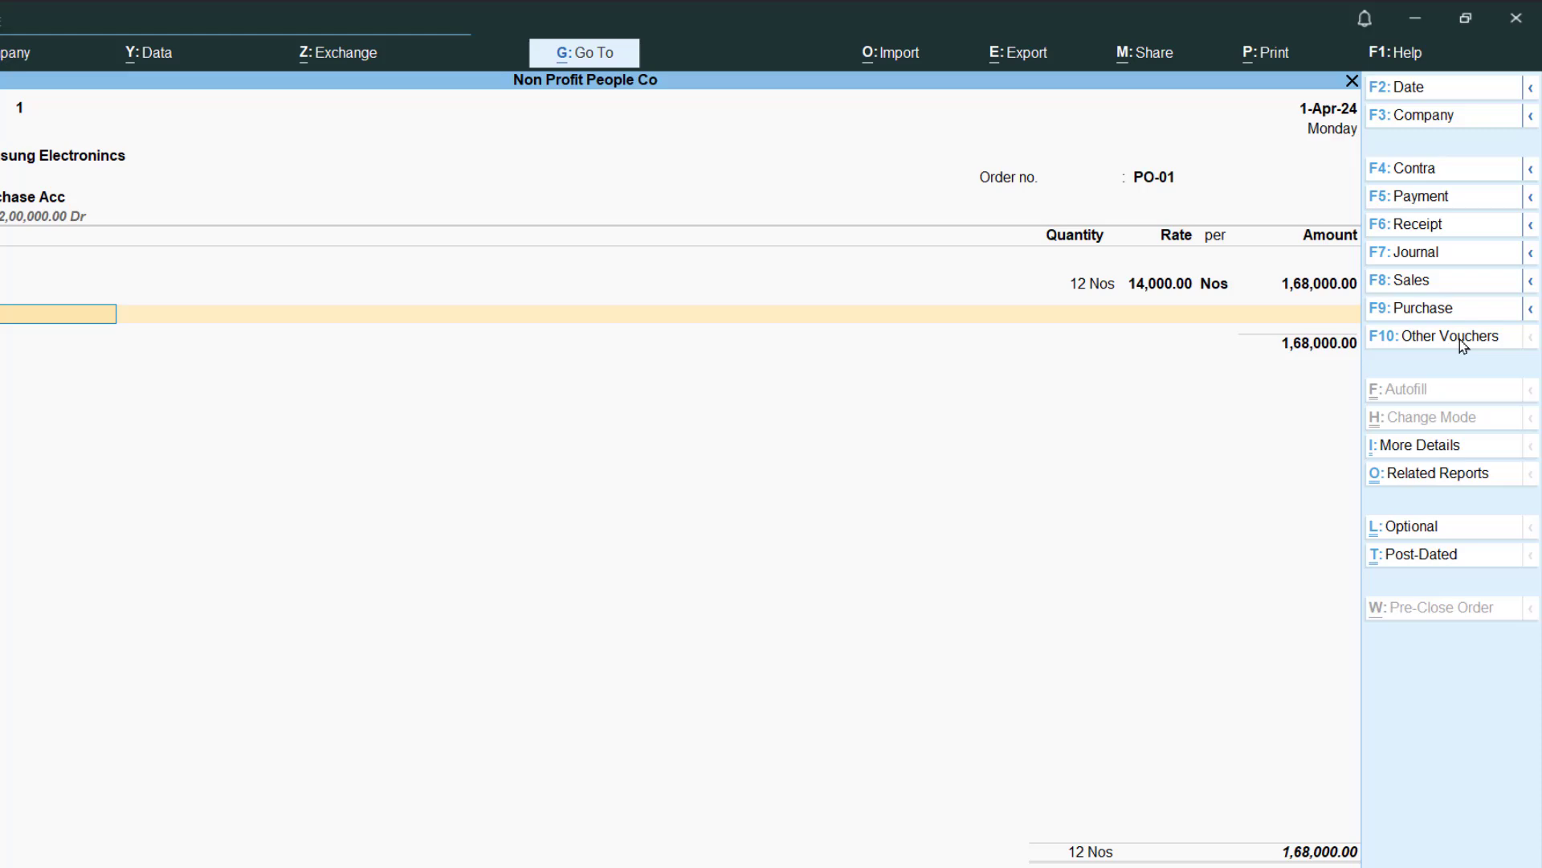
pyautogui.write('so')
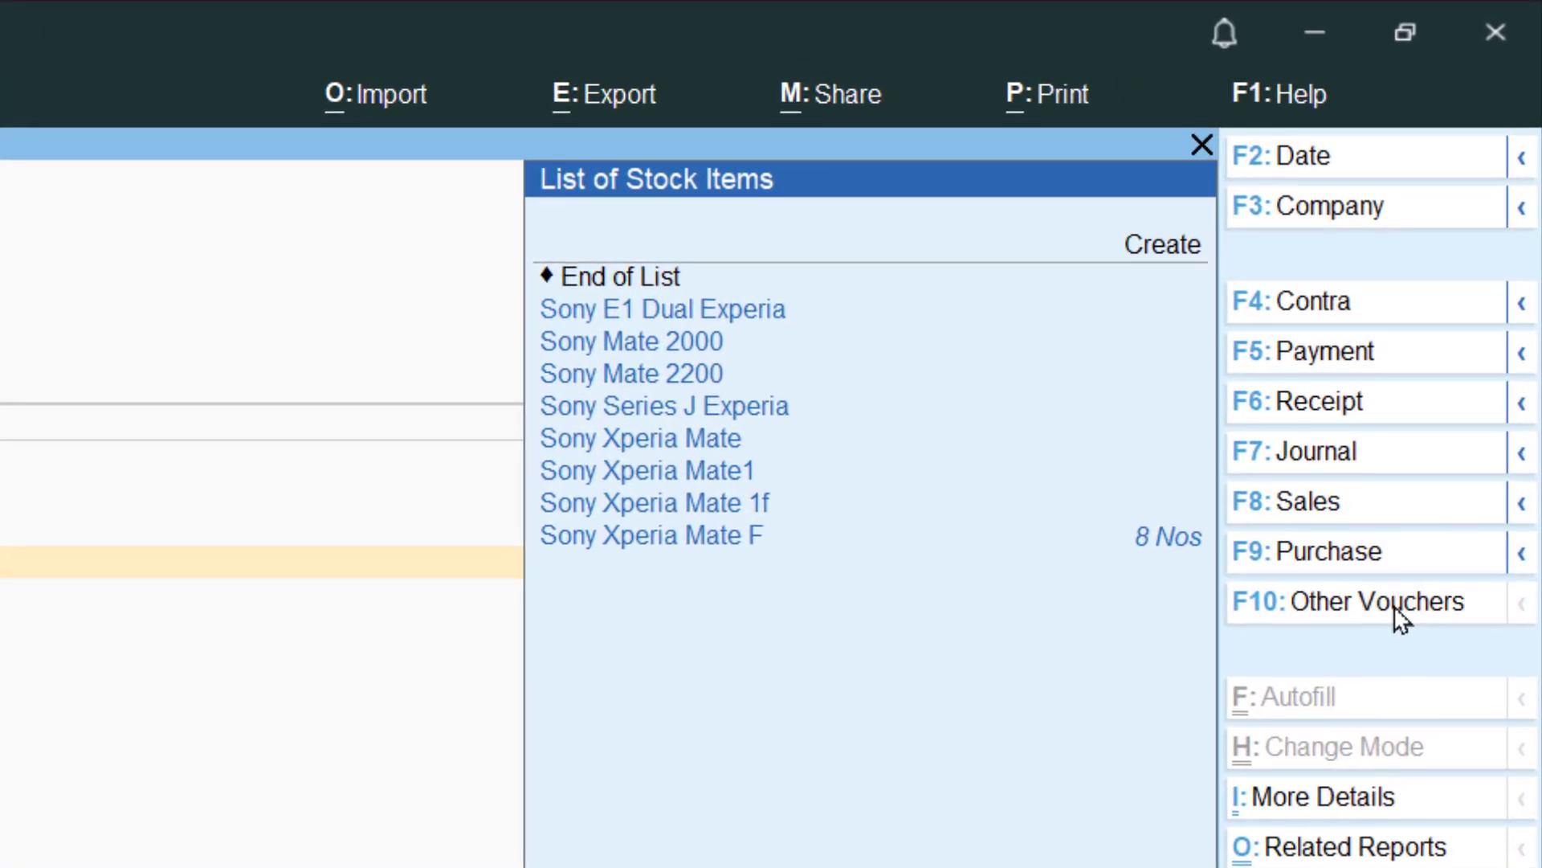
pyautogui.press('Down')
pyautogui.press('Down')
pyautogui.press('Down')
pyautogui.press('Down')
pyautogui.press('Down')
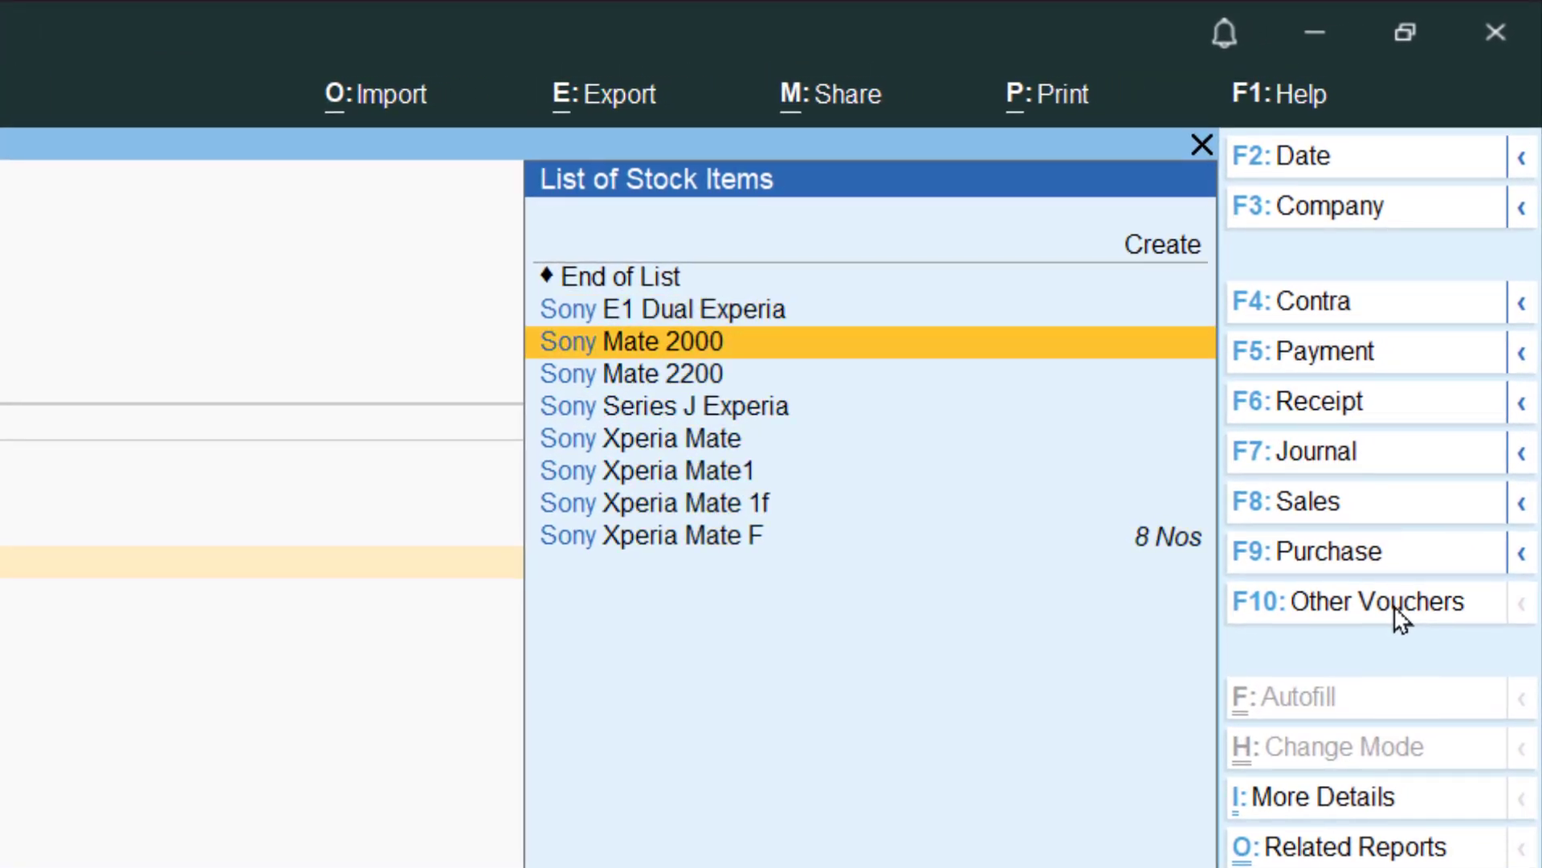
pyautogui.press('Down')
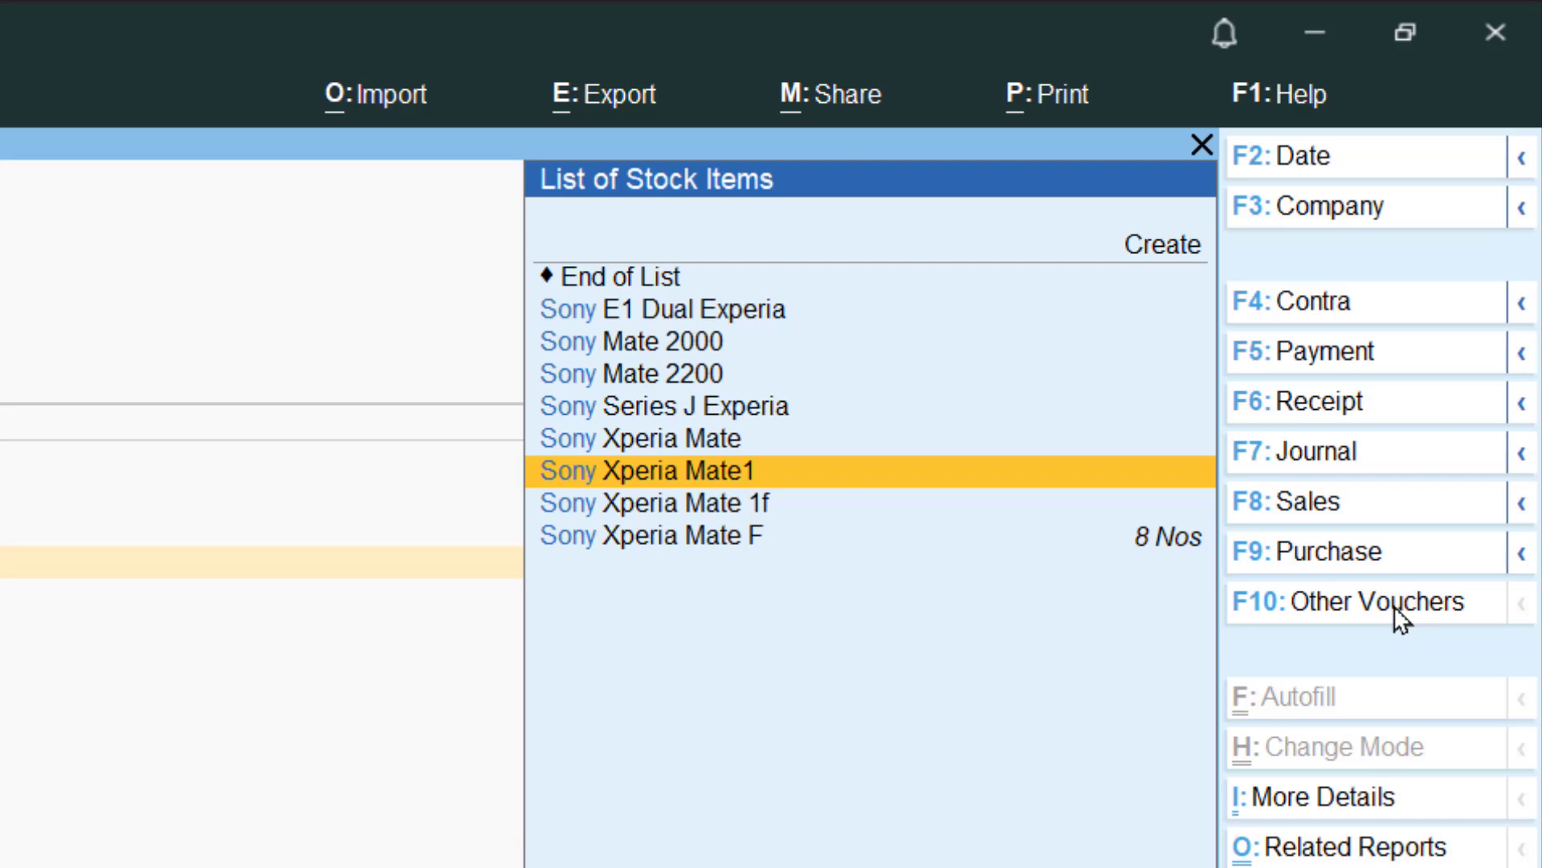
pyautogui.press('Down')
pyautogui.press('Down')
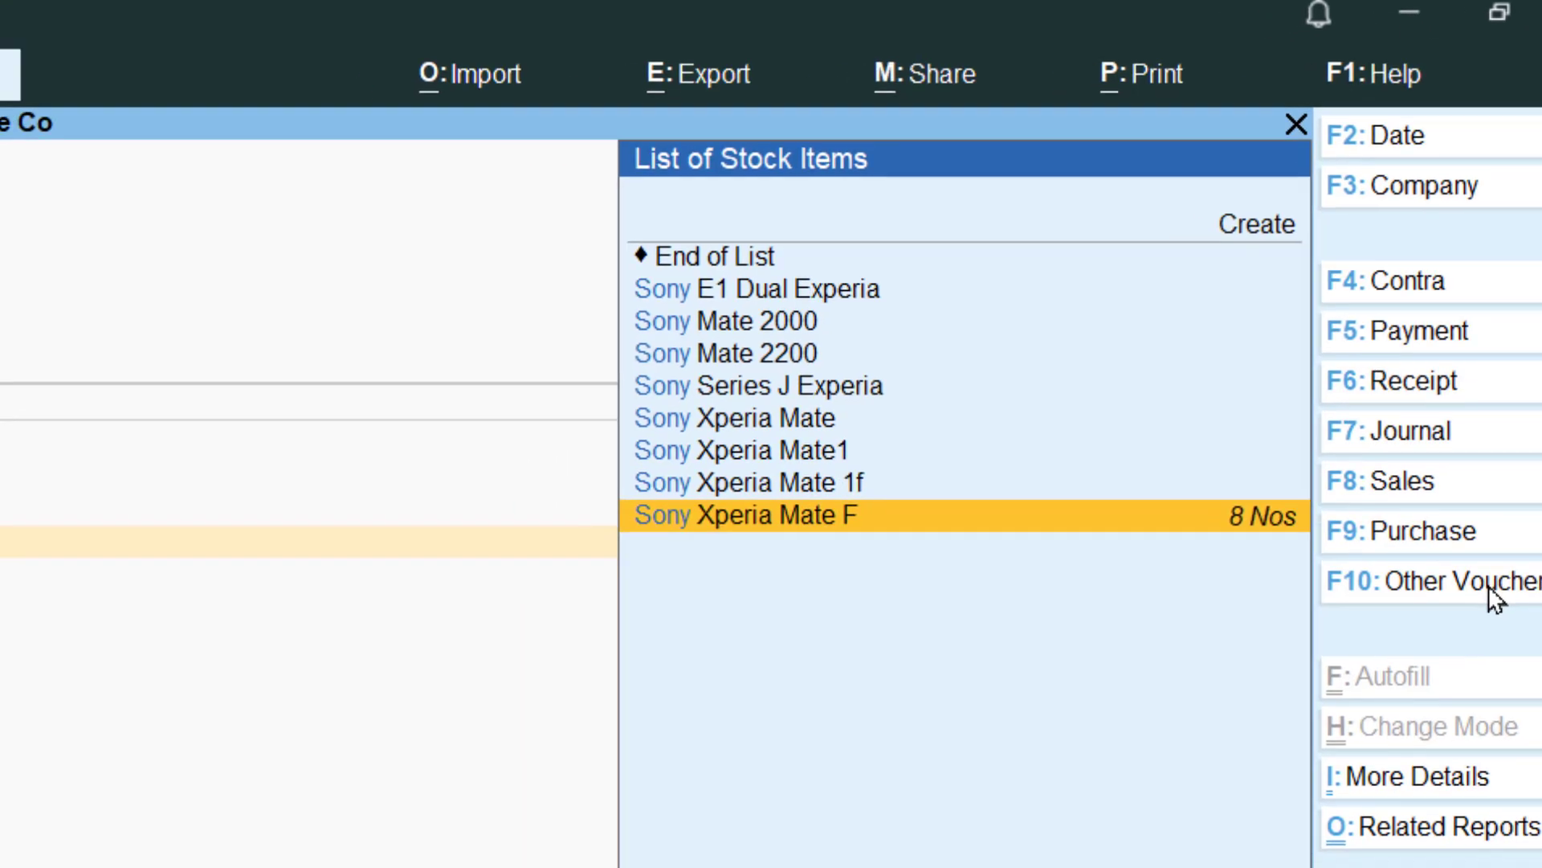
pyautogui.press('Return')
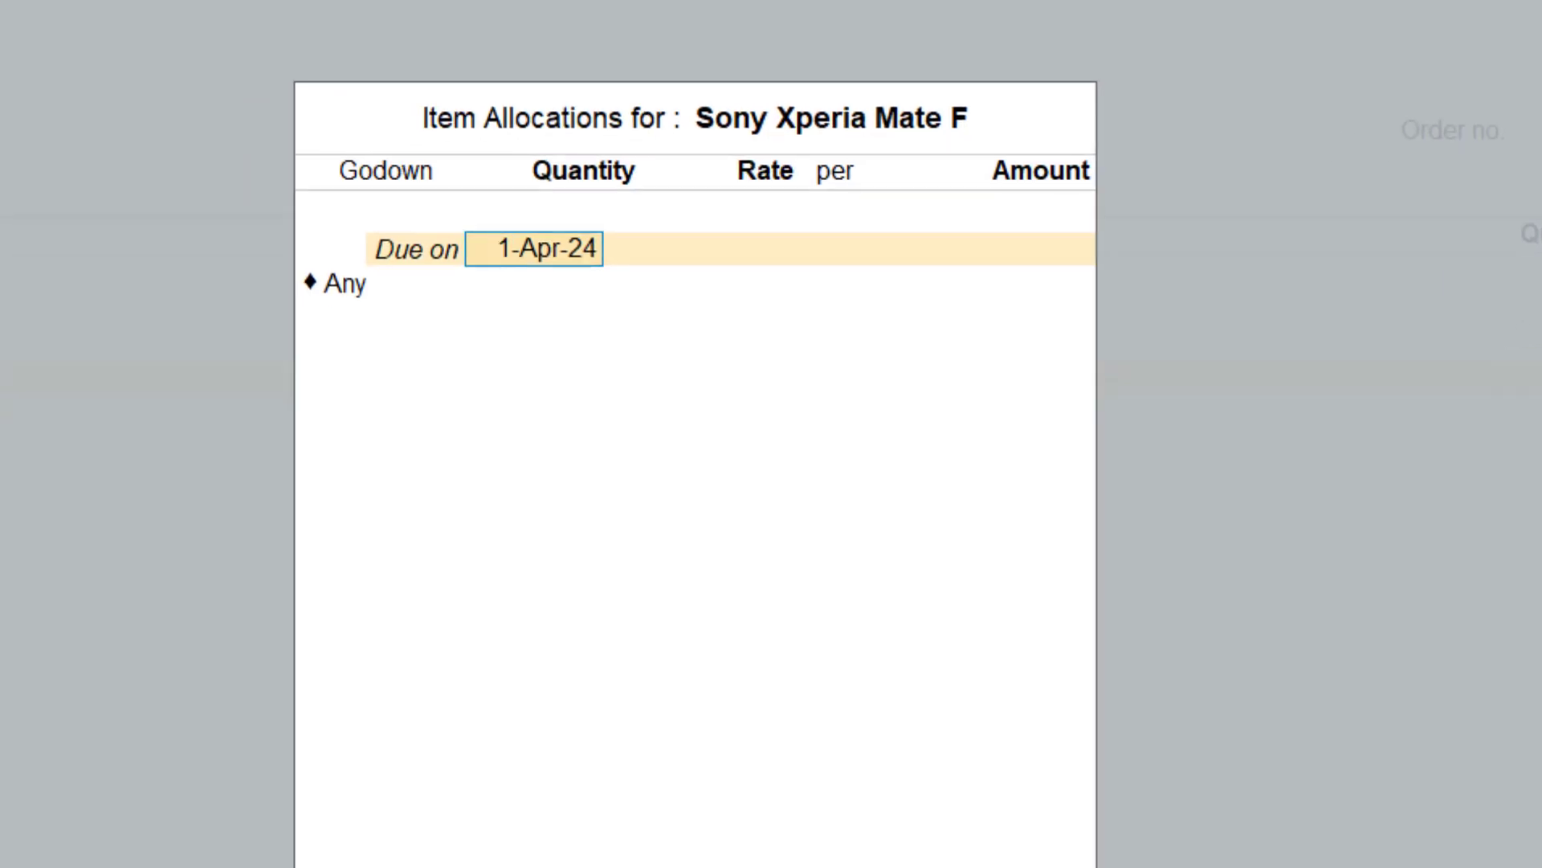
# Allocate 15 Nos of Sony Xperia Mate F, due on 1-Apr-24, to the Karnataka godown at a rate of 22,000 per Nos
pyautogui.press('Return')
pyautogui.write('K')
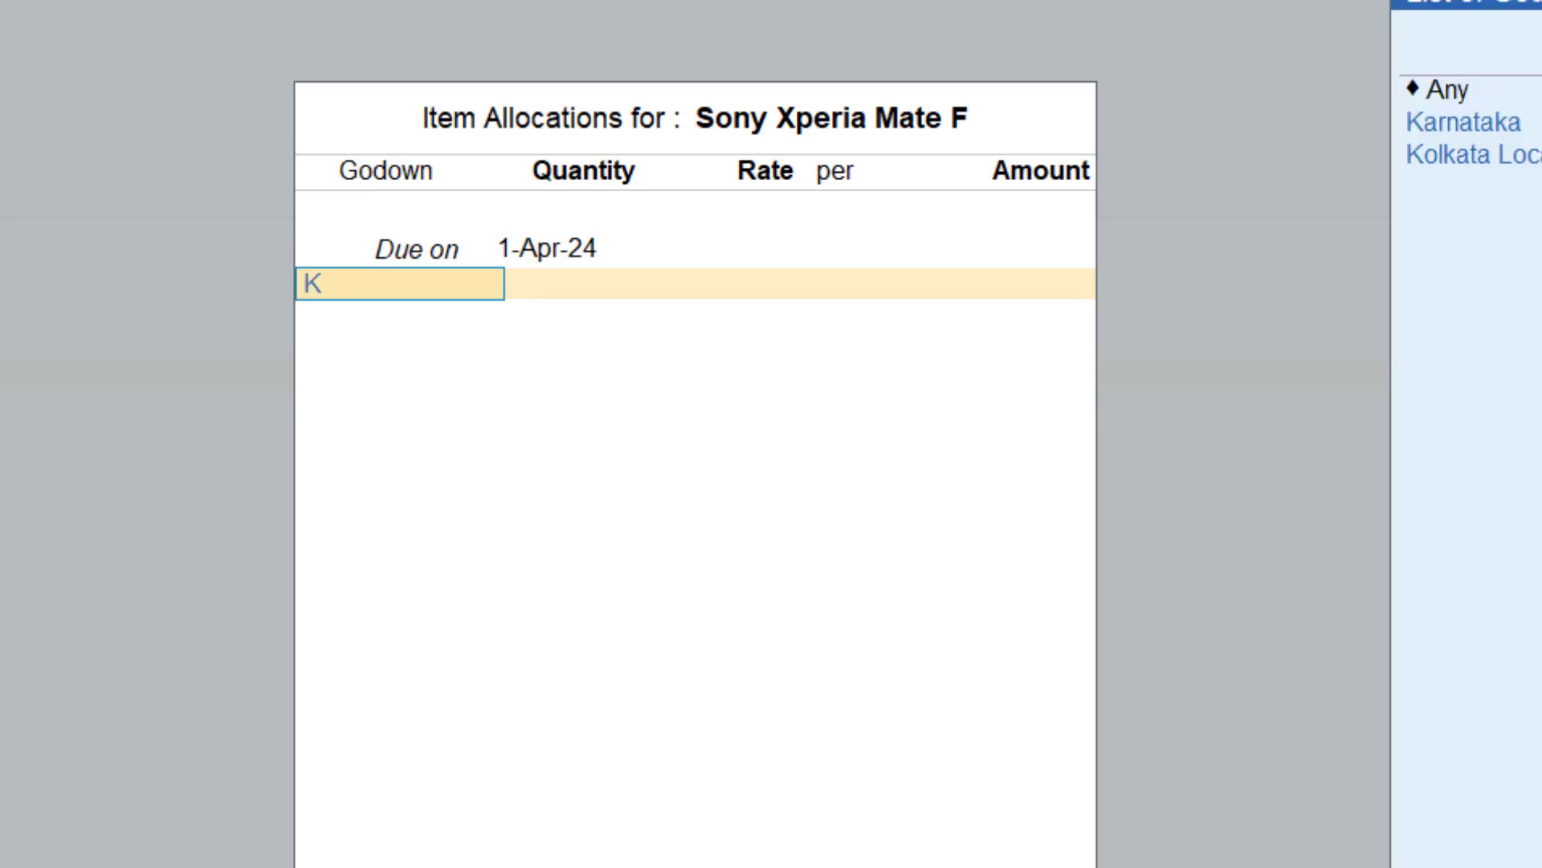
pyautogui.write('ar')
pyautogui.press('Return')
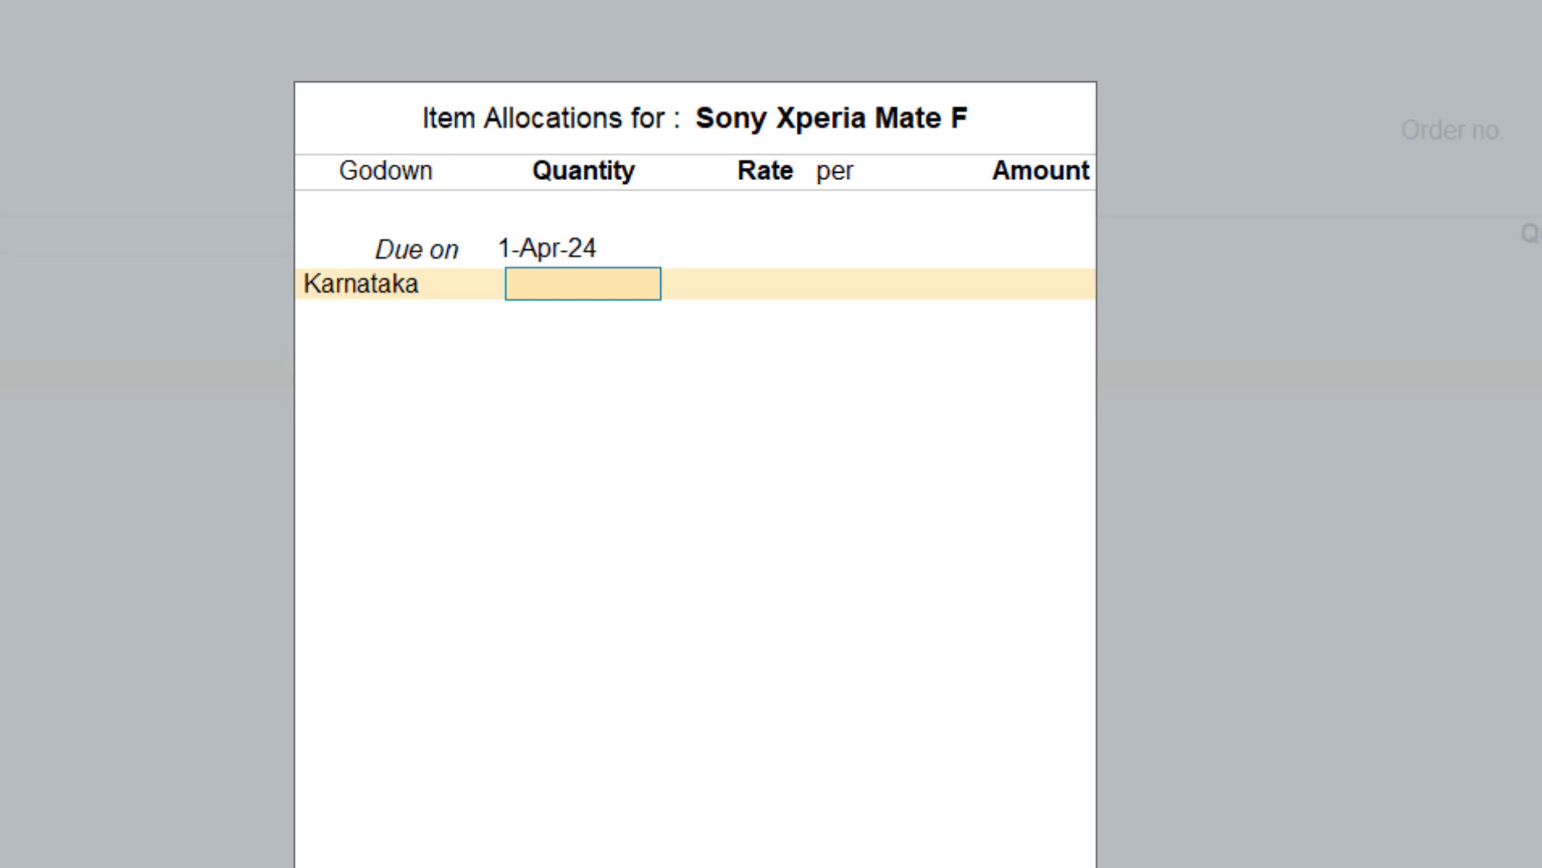
pyautogui.write('15')
pyautogui.press('Return')
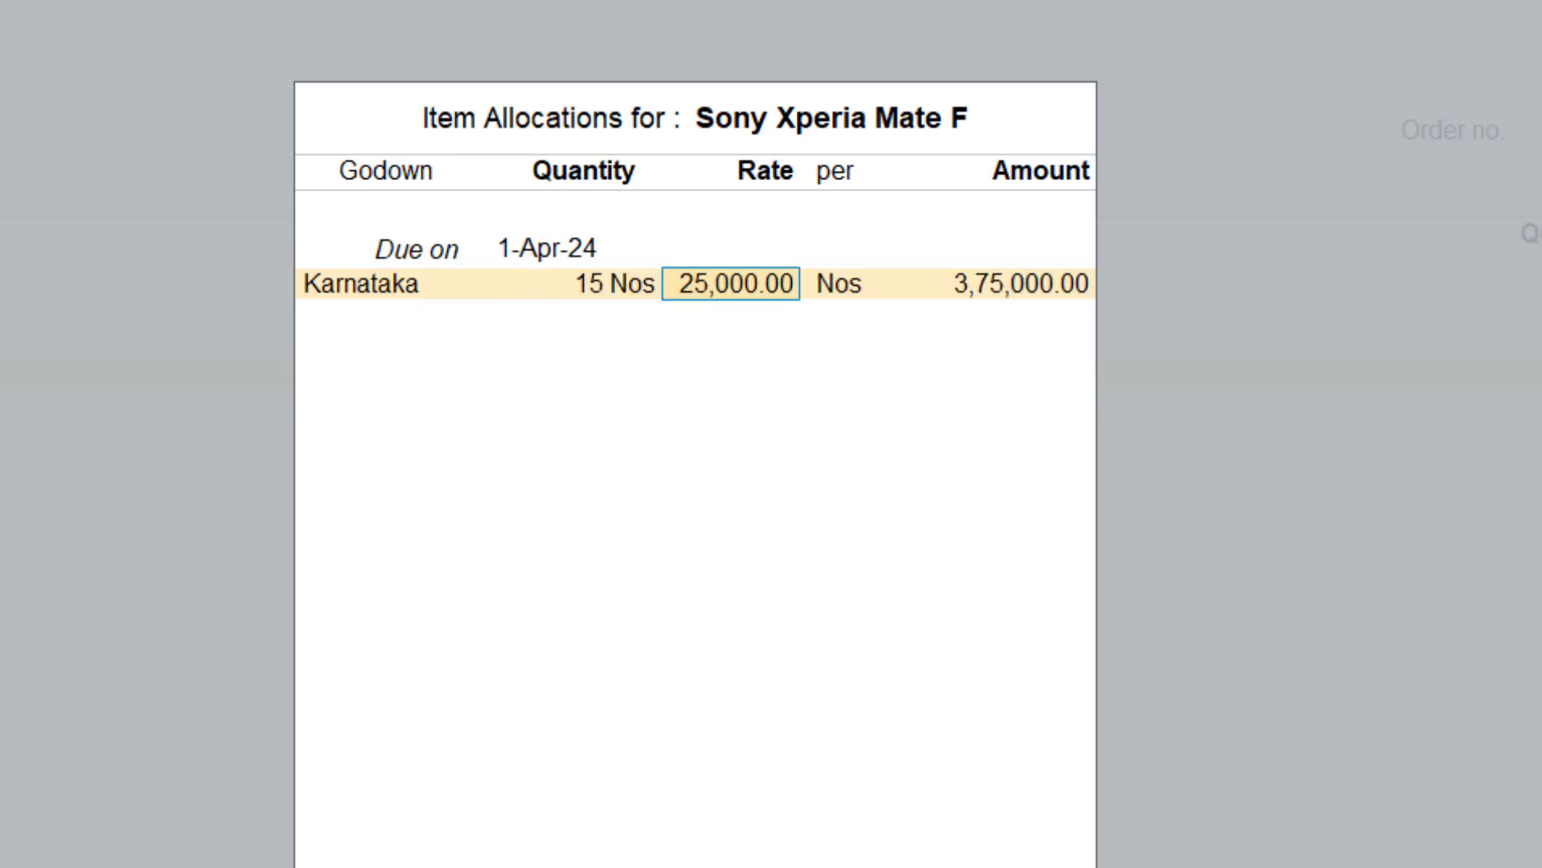
pyautogui.write('22000')
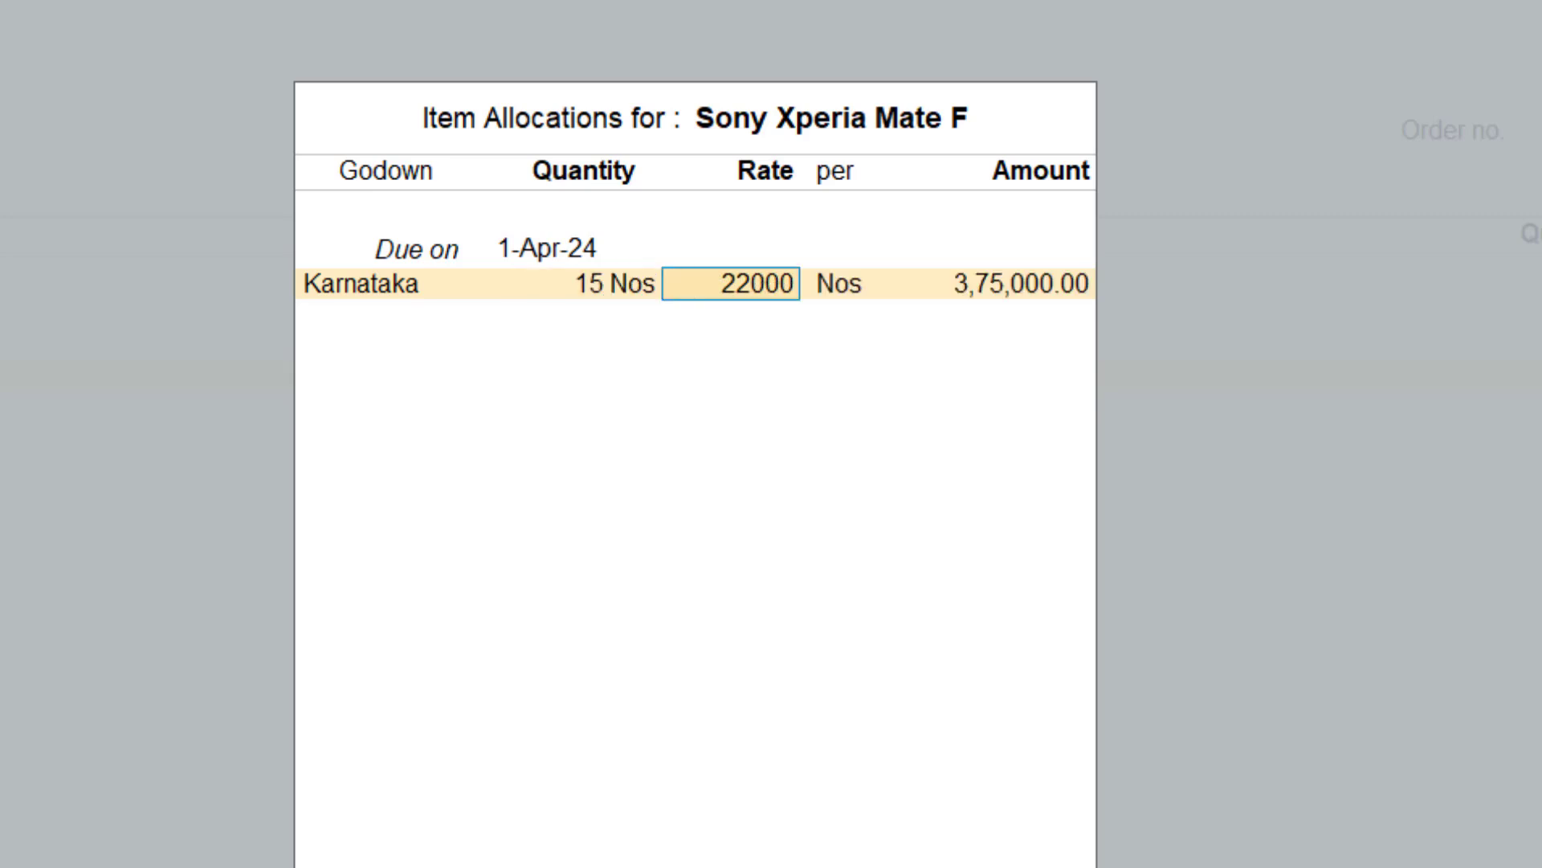
pyautogui.press('Return')
pyautogui.press('Return')
pyautogui.press('Return')
pyautogui.press('Return')
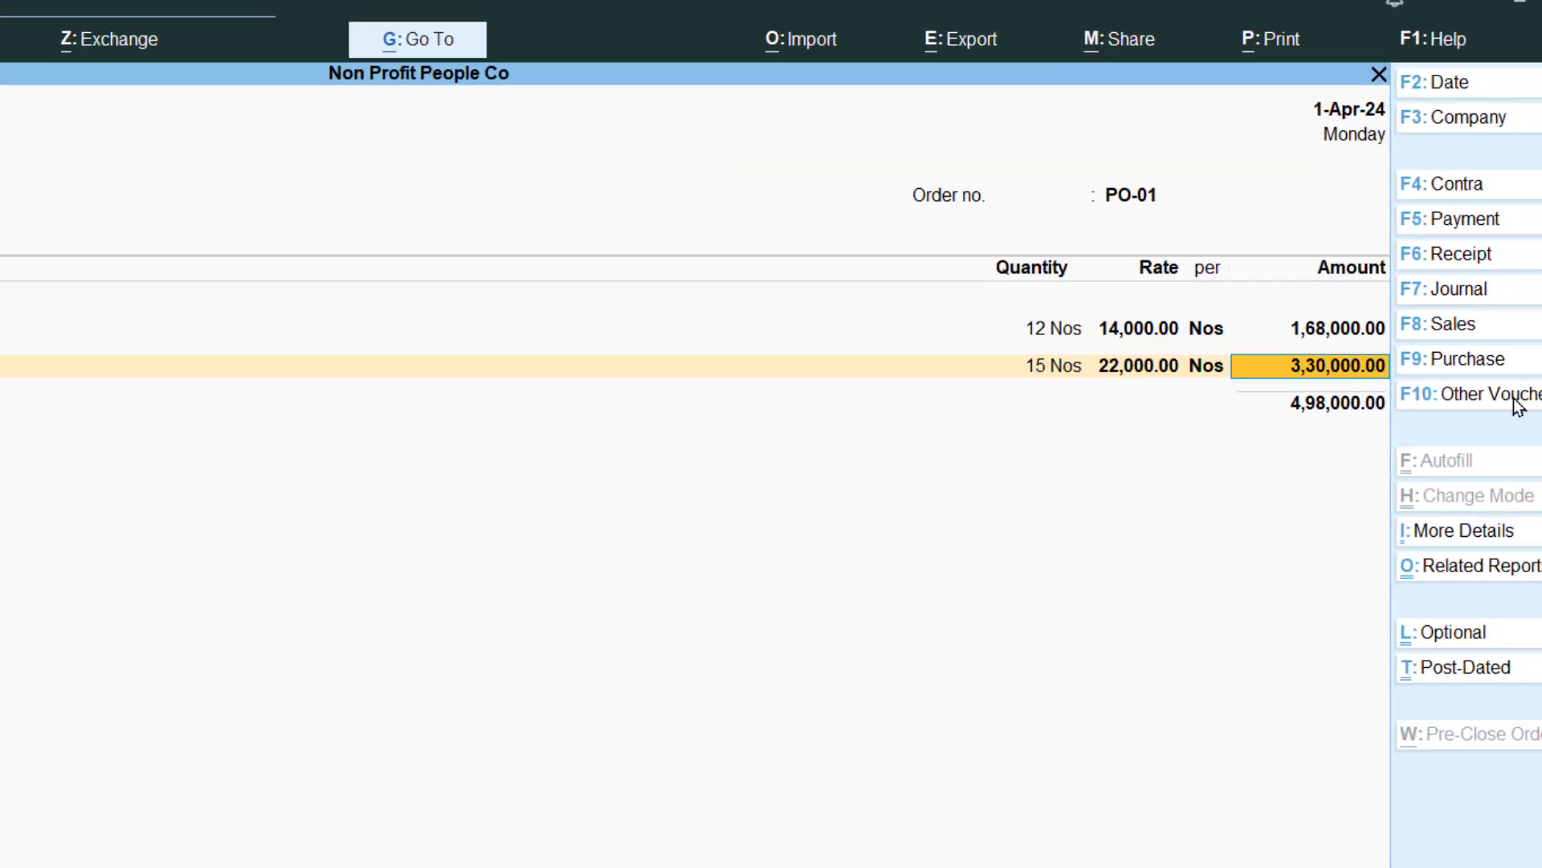
pyautogui.press('Return')
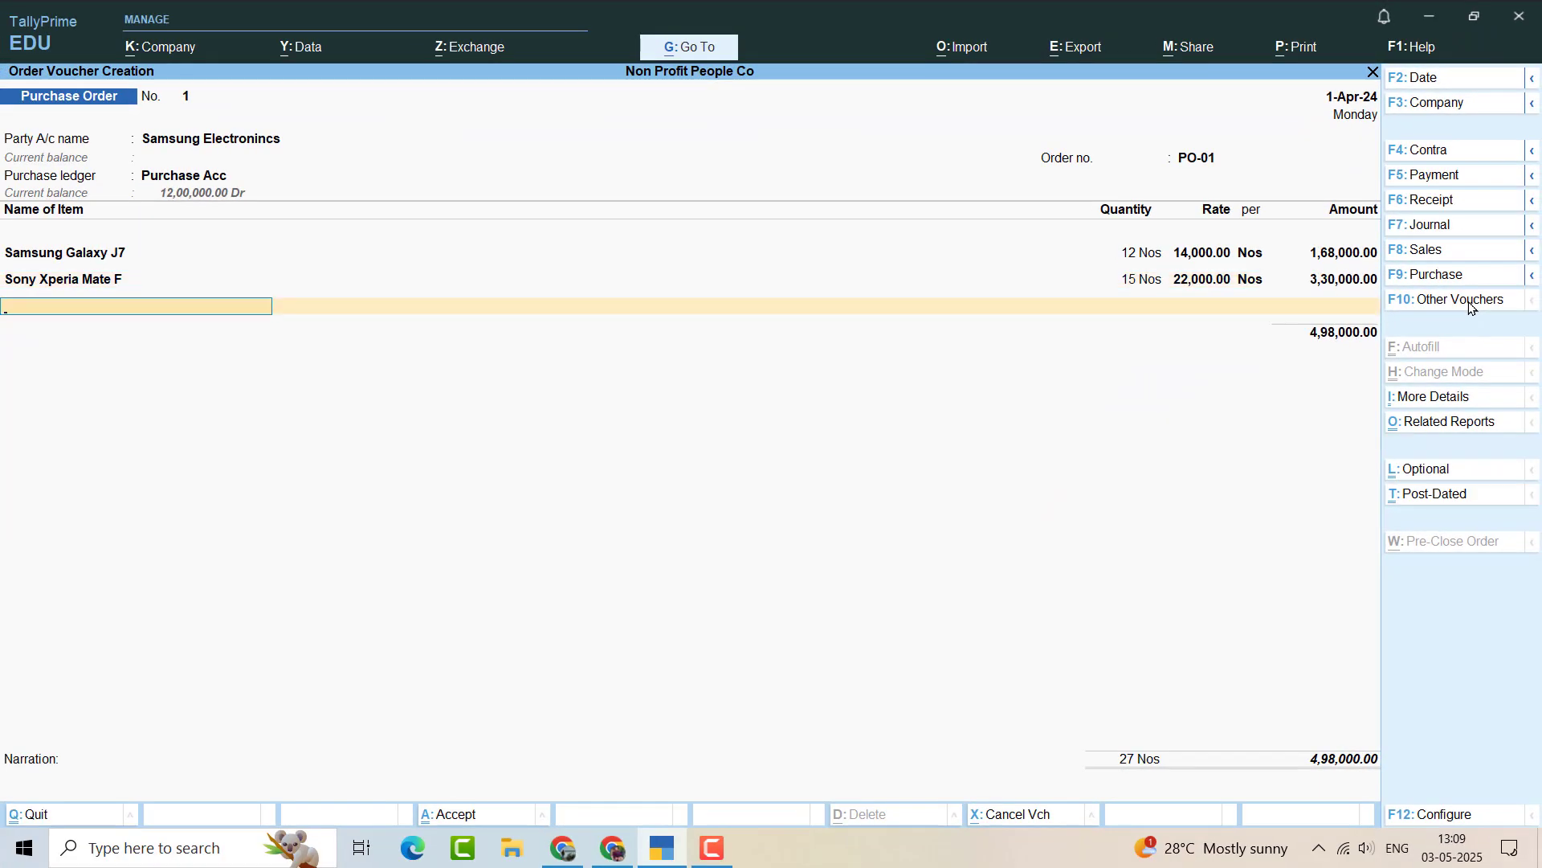
# End the item list, add a narration saying that the PO is created, and save the purchase order
pyautogui.press('Return')
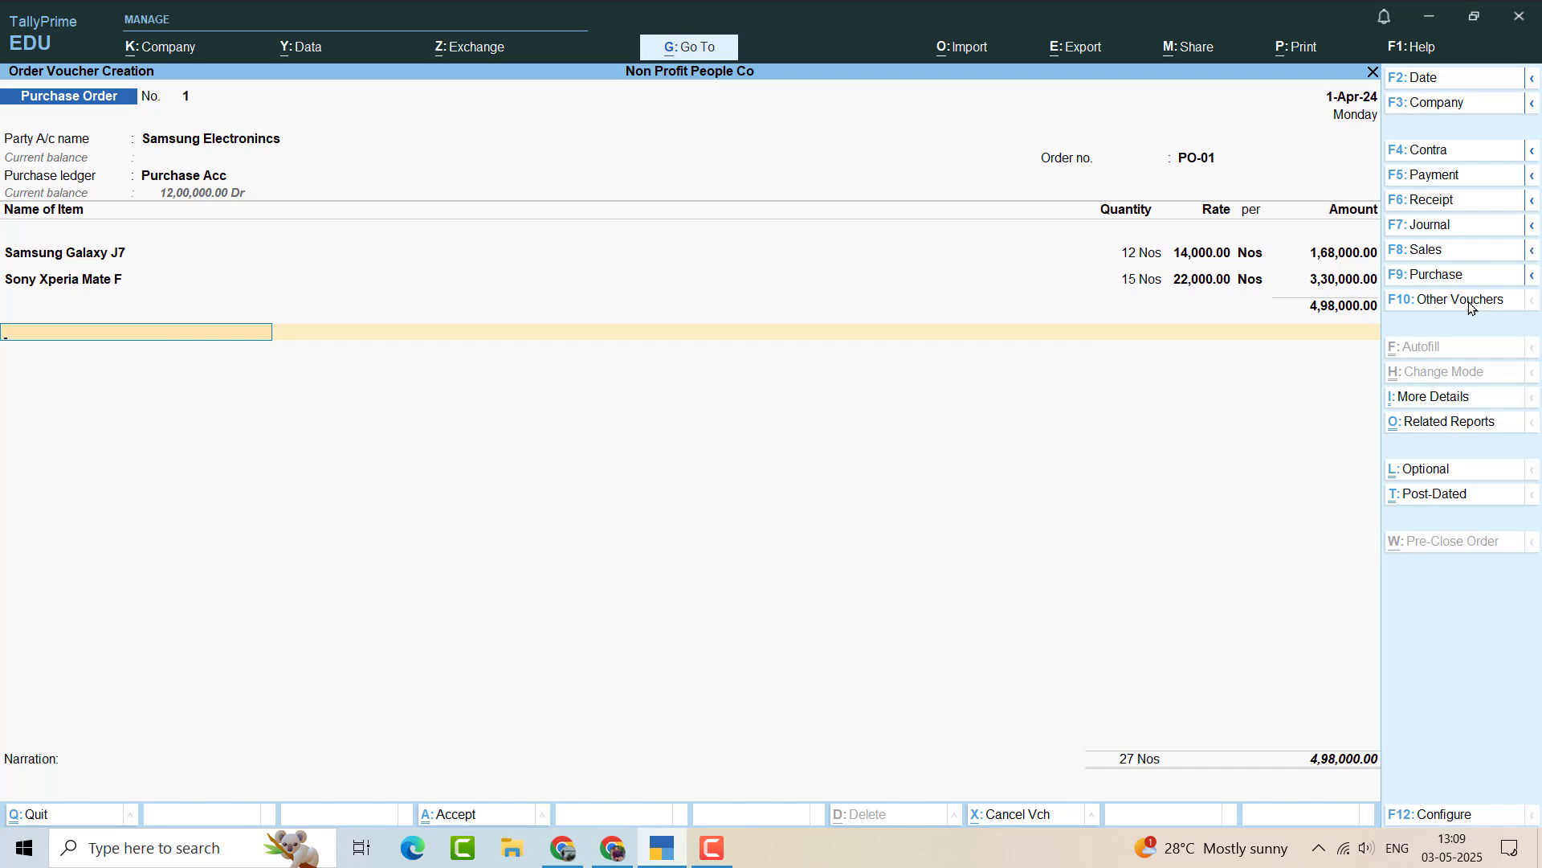
pyautogui.press('Return')
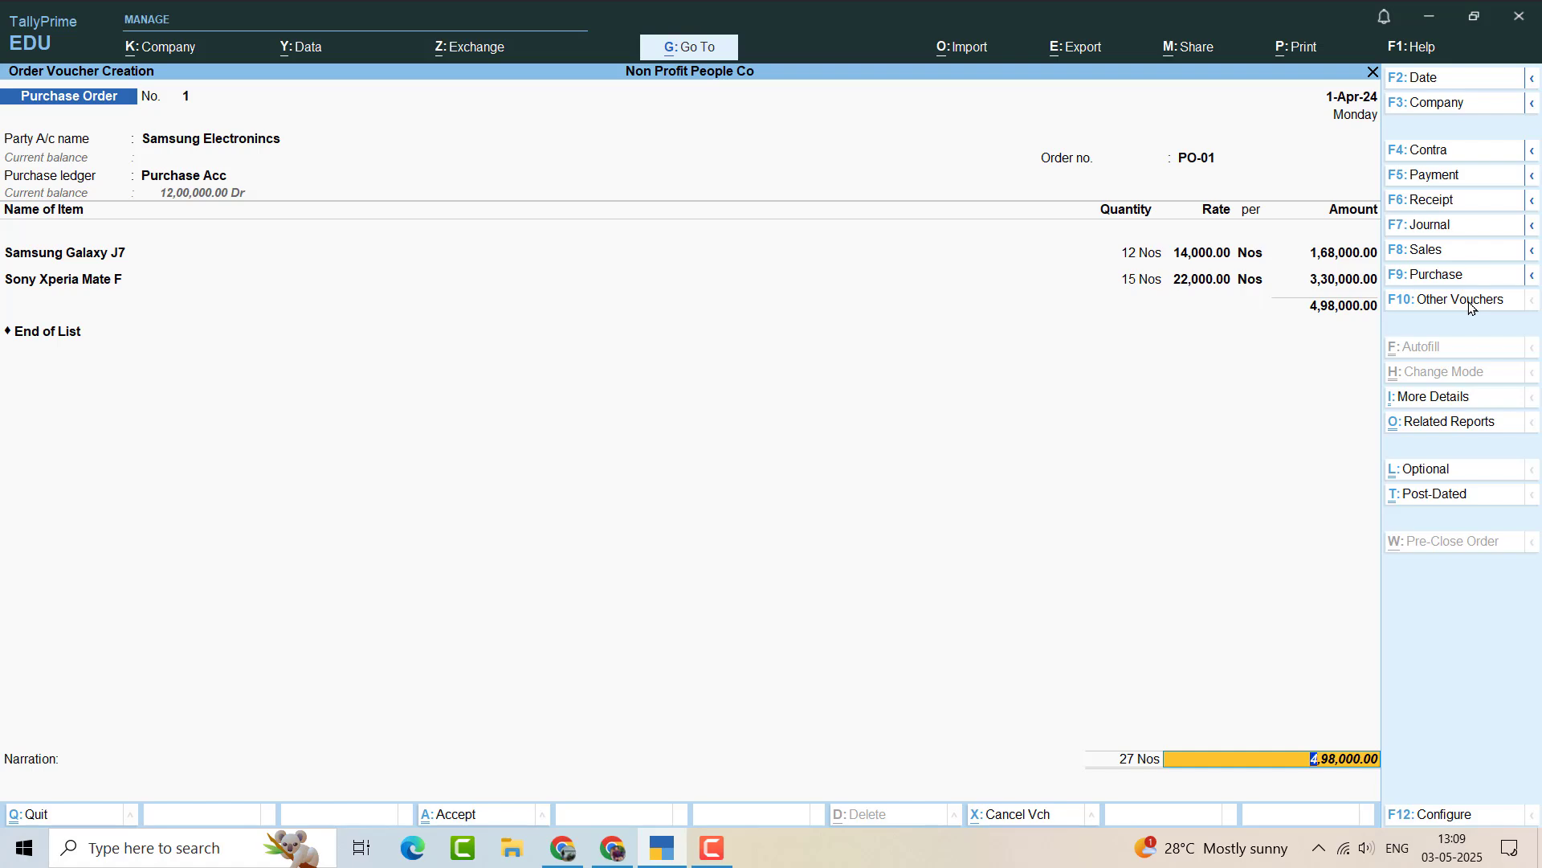
pyautogui.press('Return')
pyautogui.press('Return')
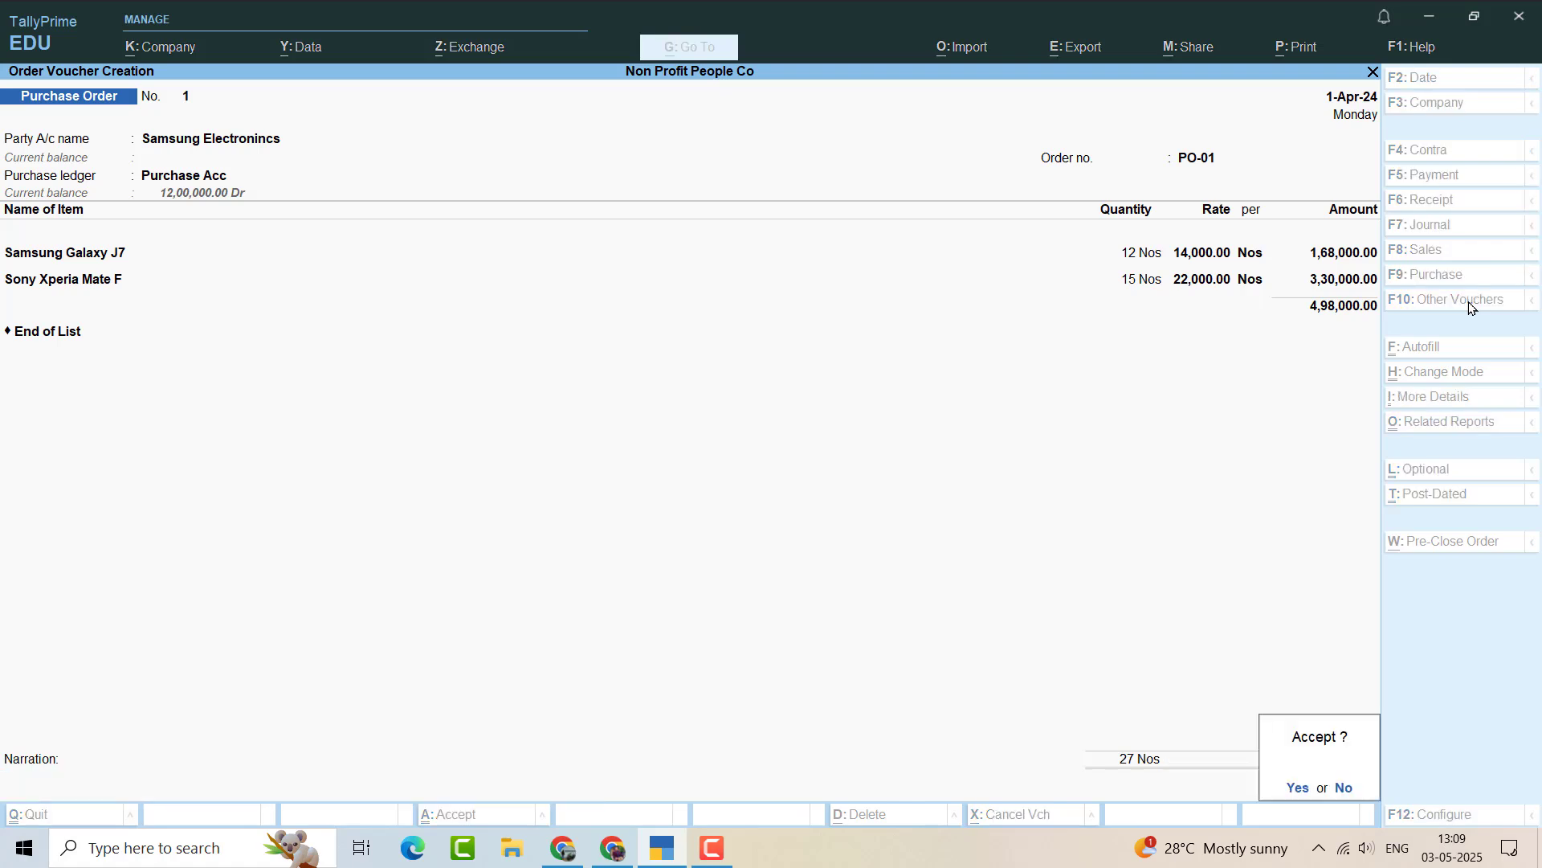
pyautogui.press('Escape')
pyautogui.write('be')
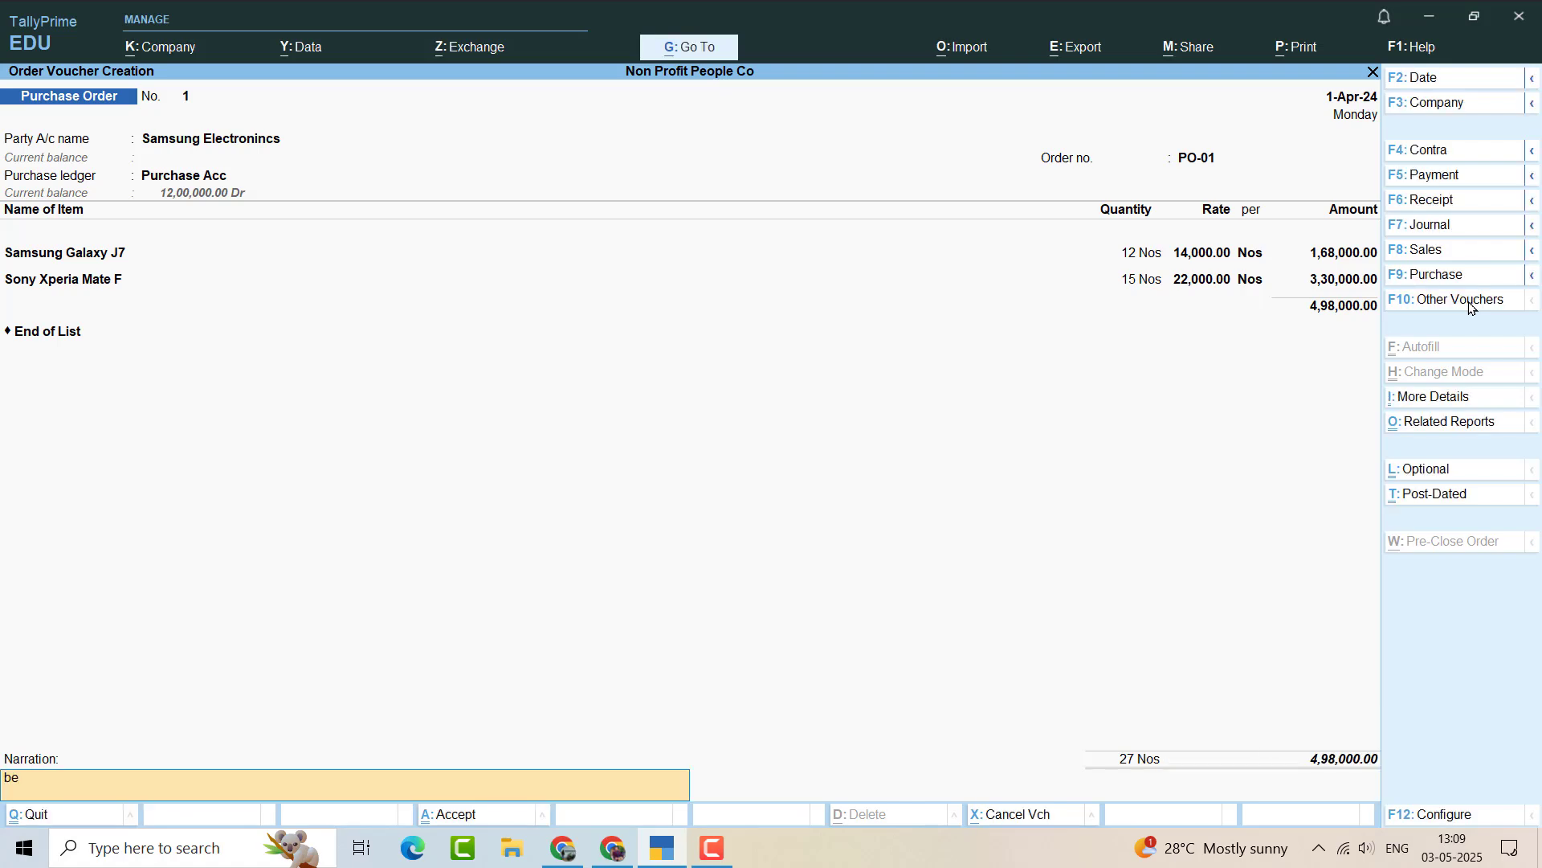
pyautogui.write('ing PO creat4d')
pyautogui.press('BackSpace')
pyautogui.press('BackSpace')
pyautogui.write('et')
pyautogui.press('Return')
pyautogui.press('y')
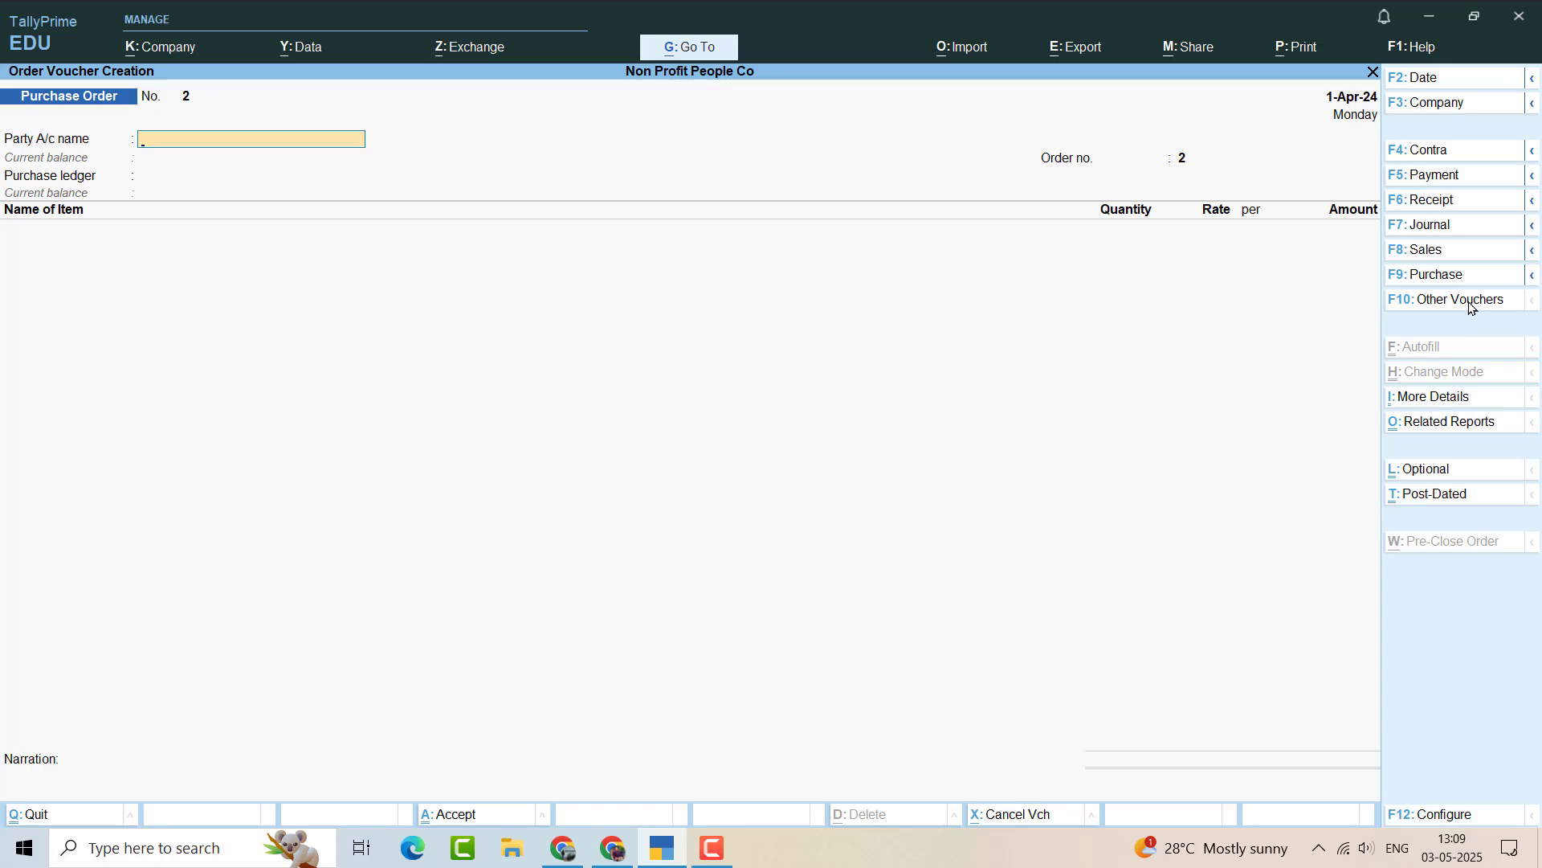
# Open the Purchase Orders (Due Only) report and examine the outstanding item lines of order PO-01
pyautogui.hotkey('alt', 'g')
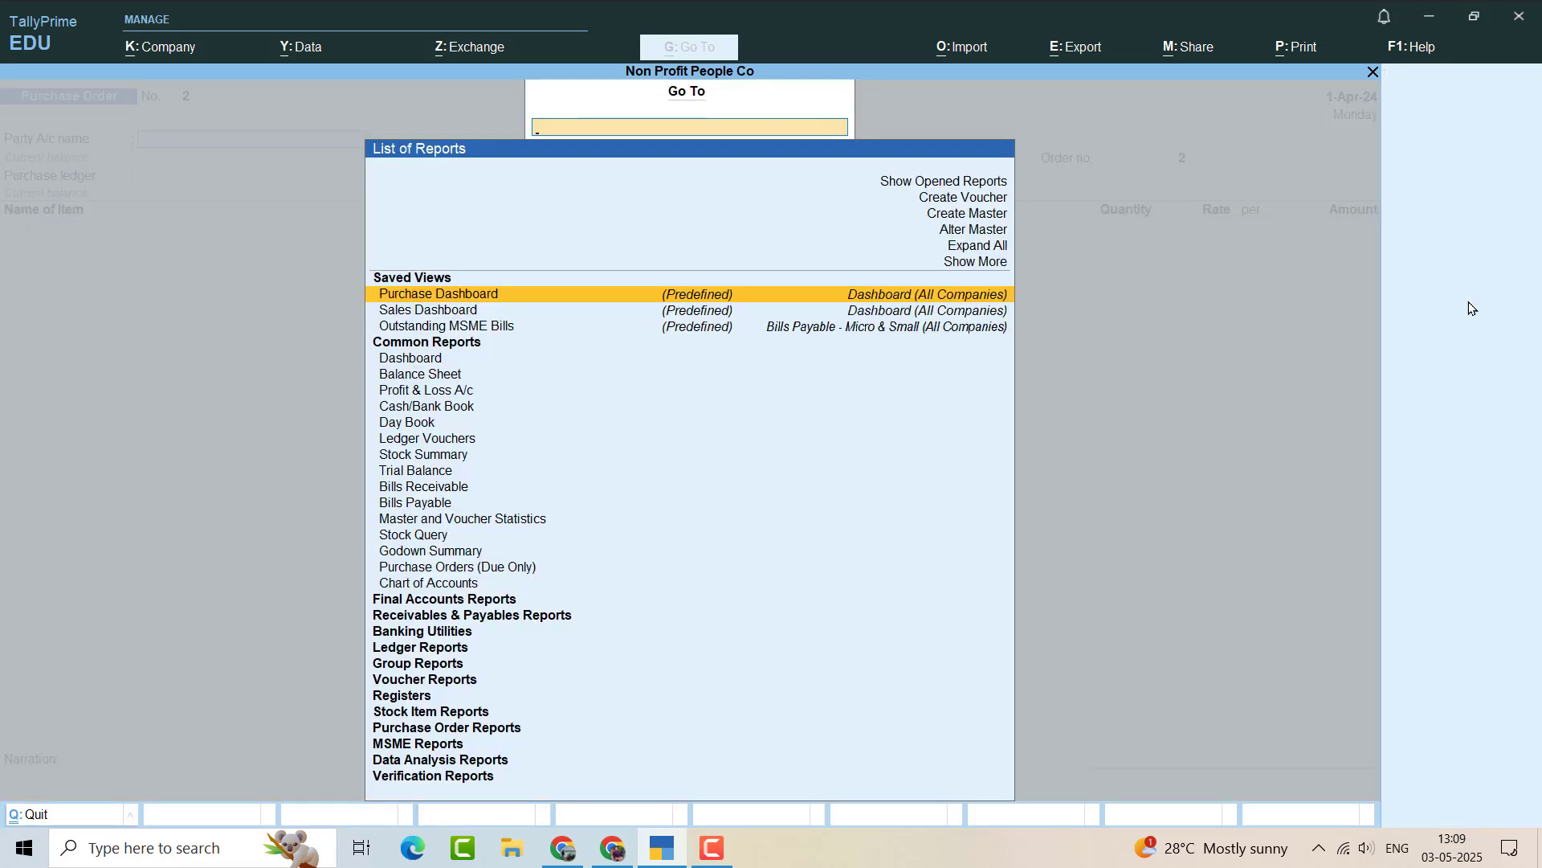
pyautogui.write('Purchase')
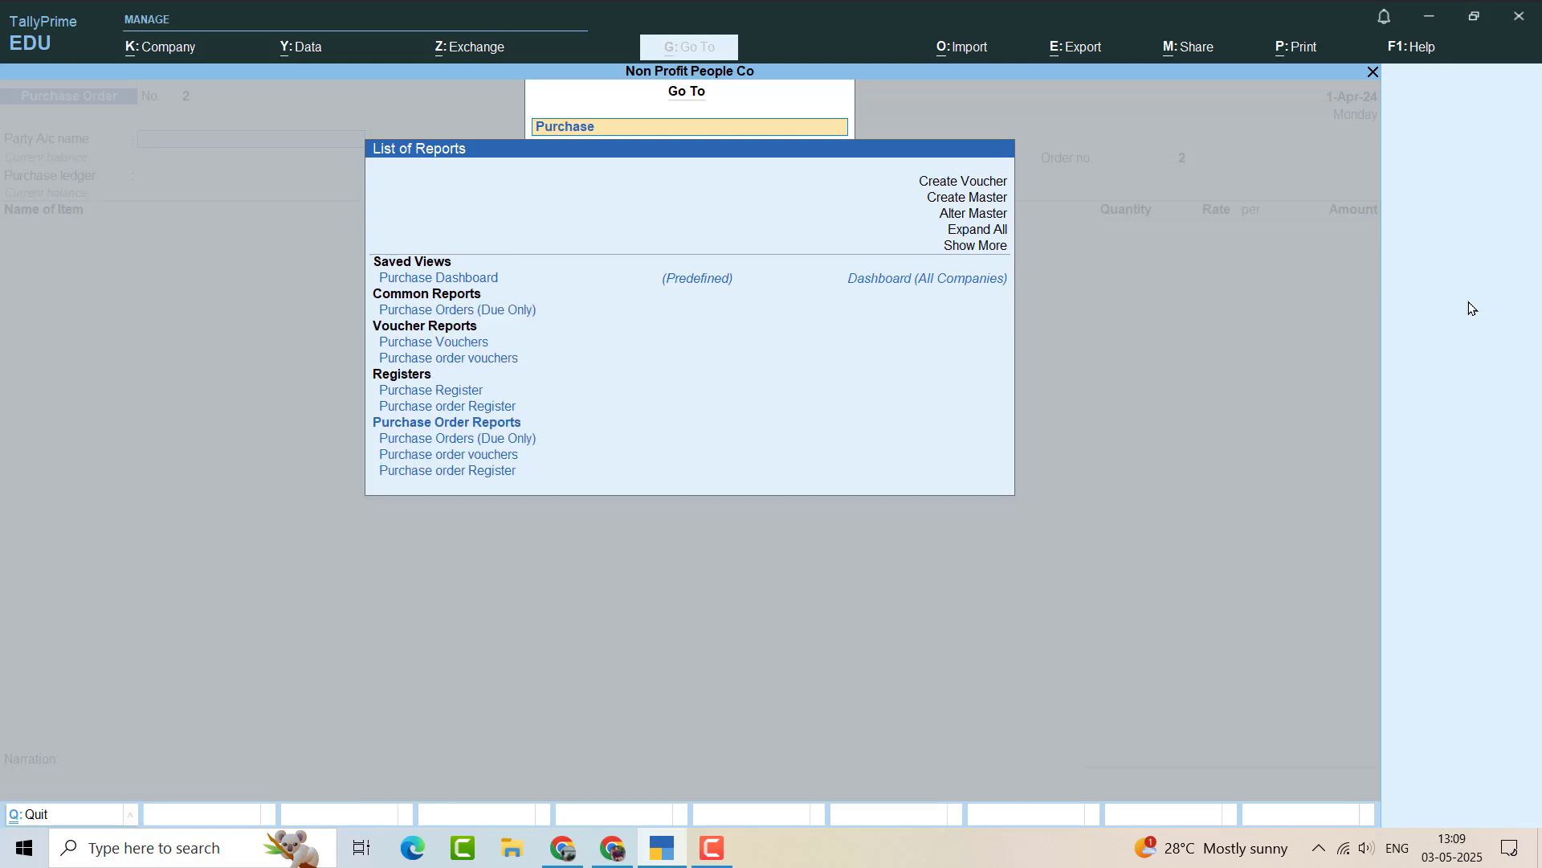
pyautogui.write(' Order')
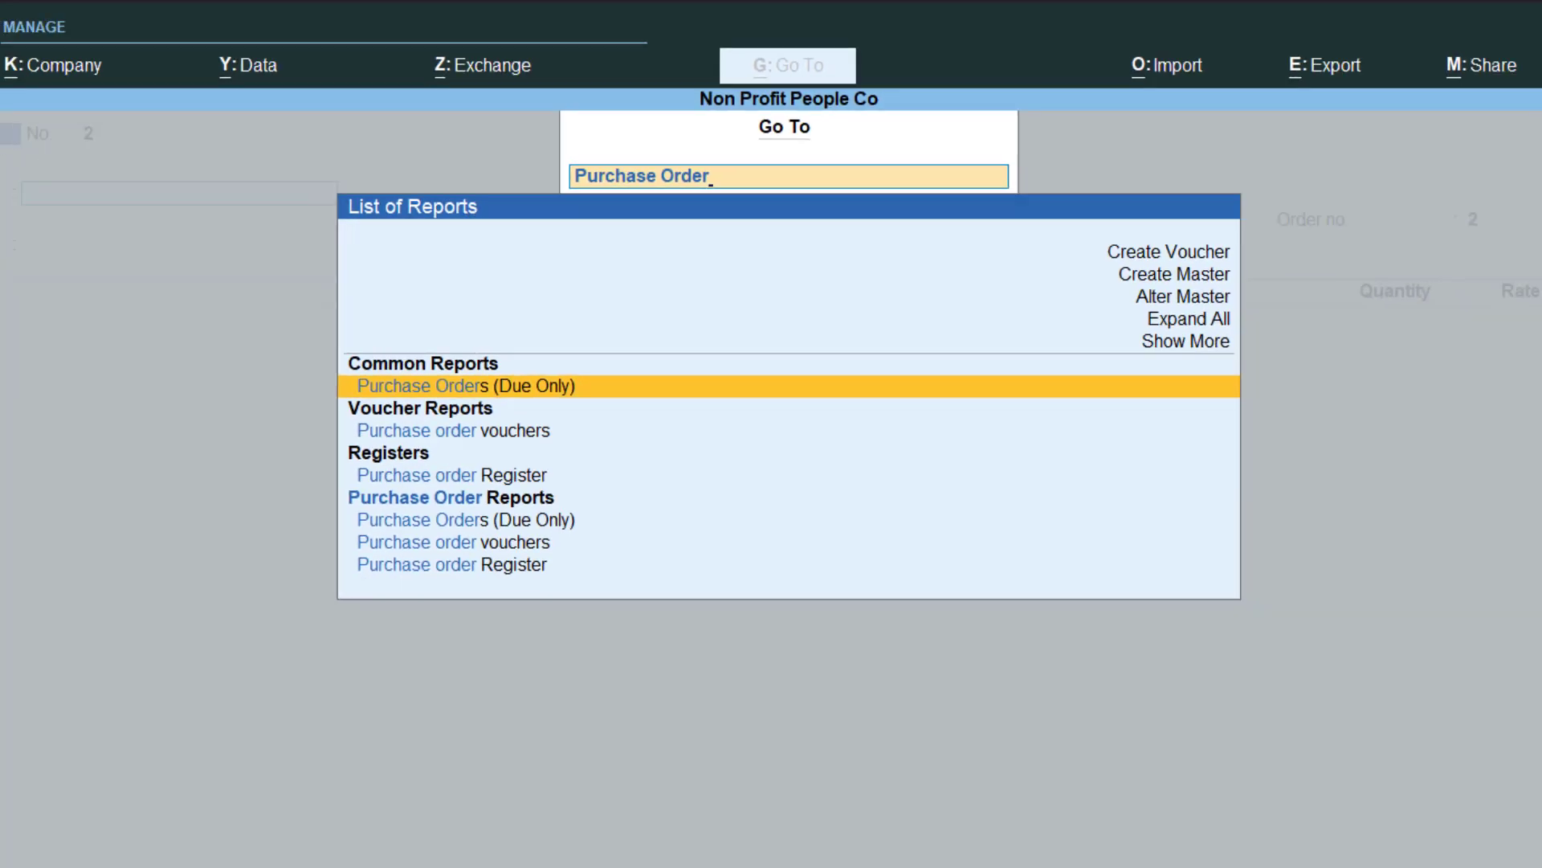
pyautogui.press('Return')
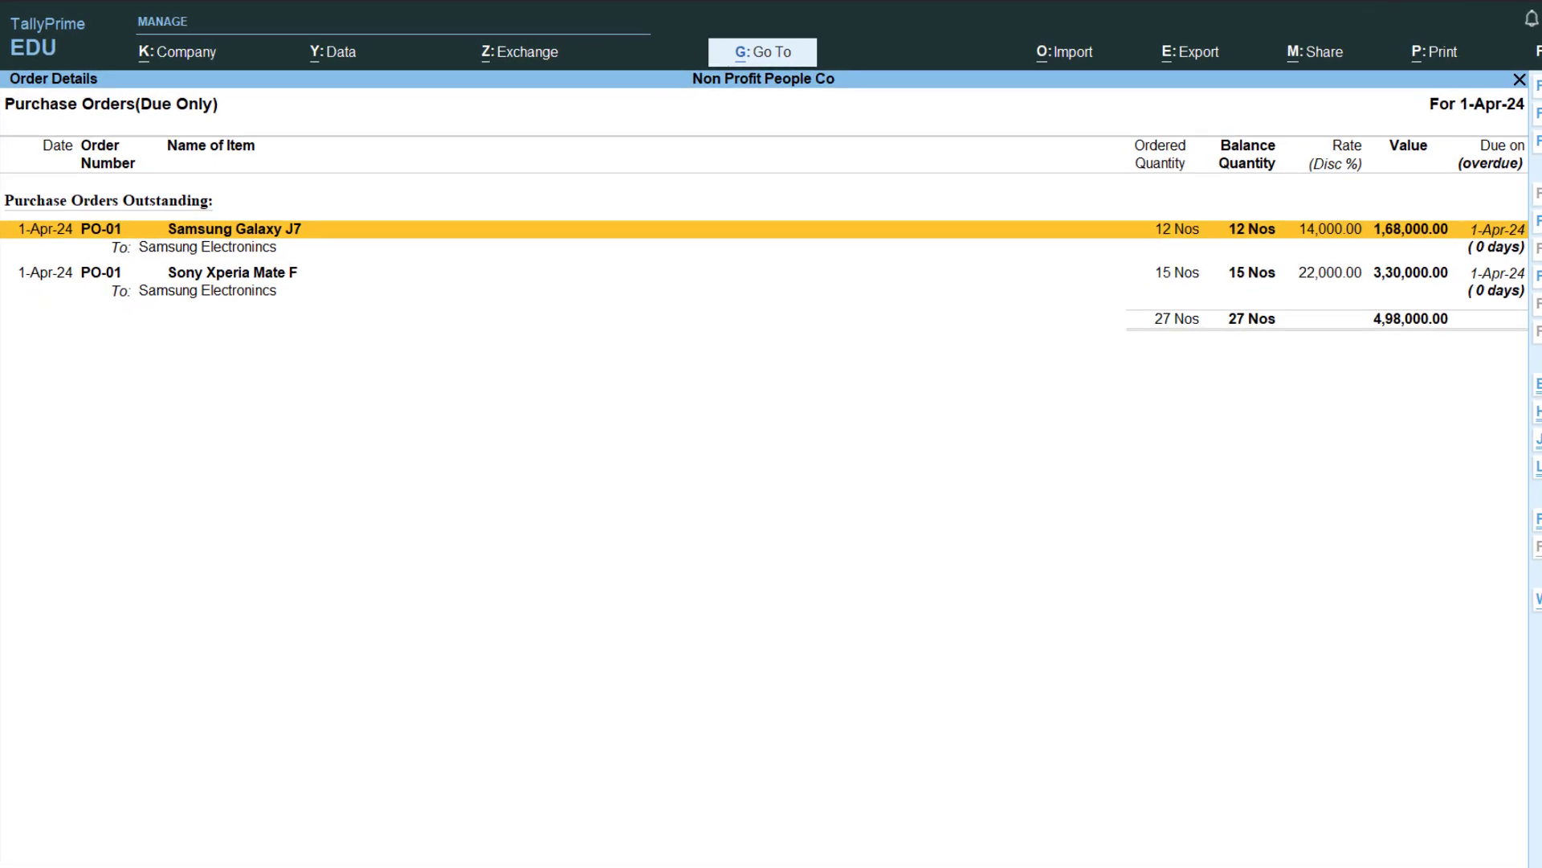
pyautogui.press('Down')
pyautogui.press('Up')
pyautogui.press('Down')
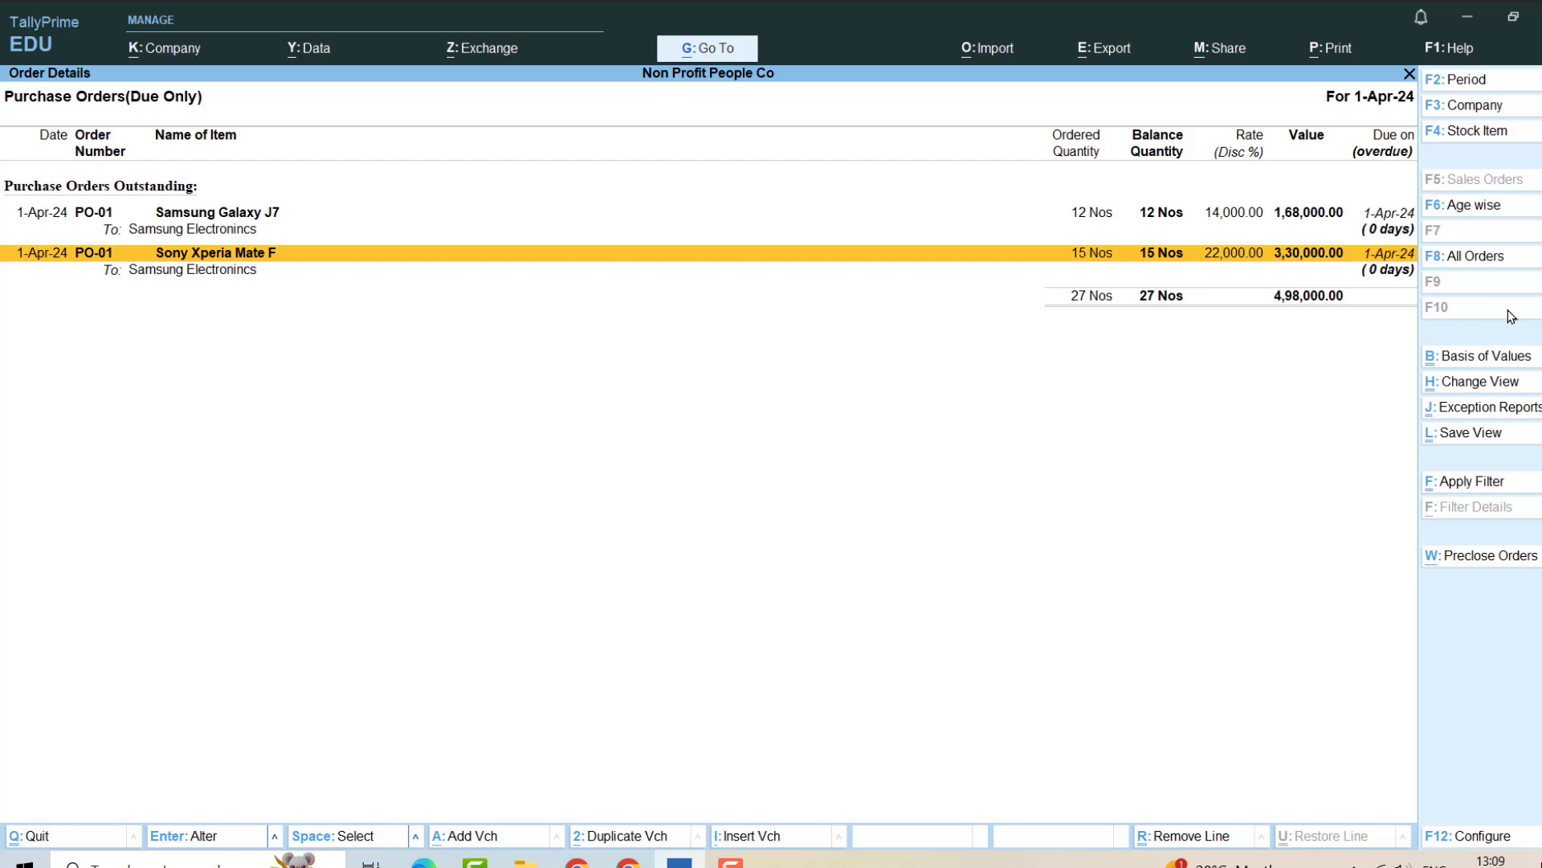
pyautogui.press('Up')
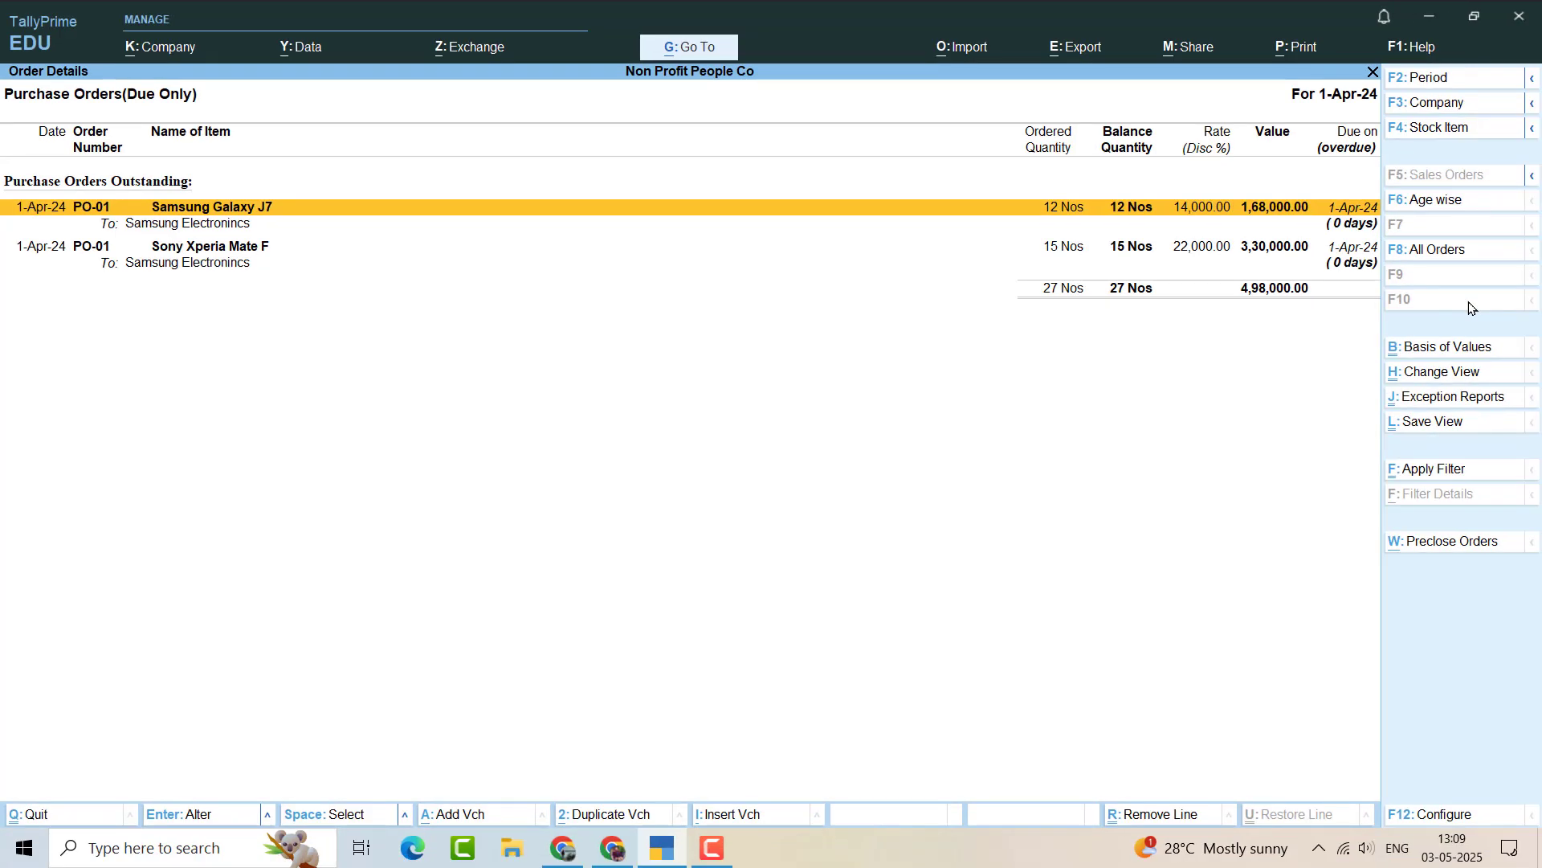
pyautogui.press('Down')
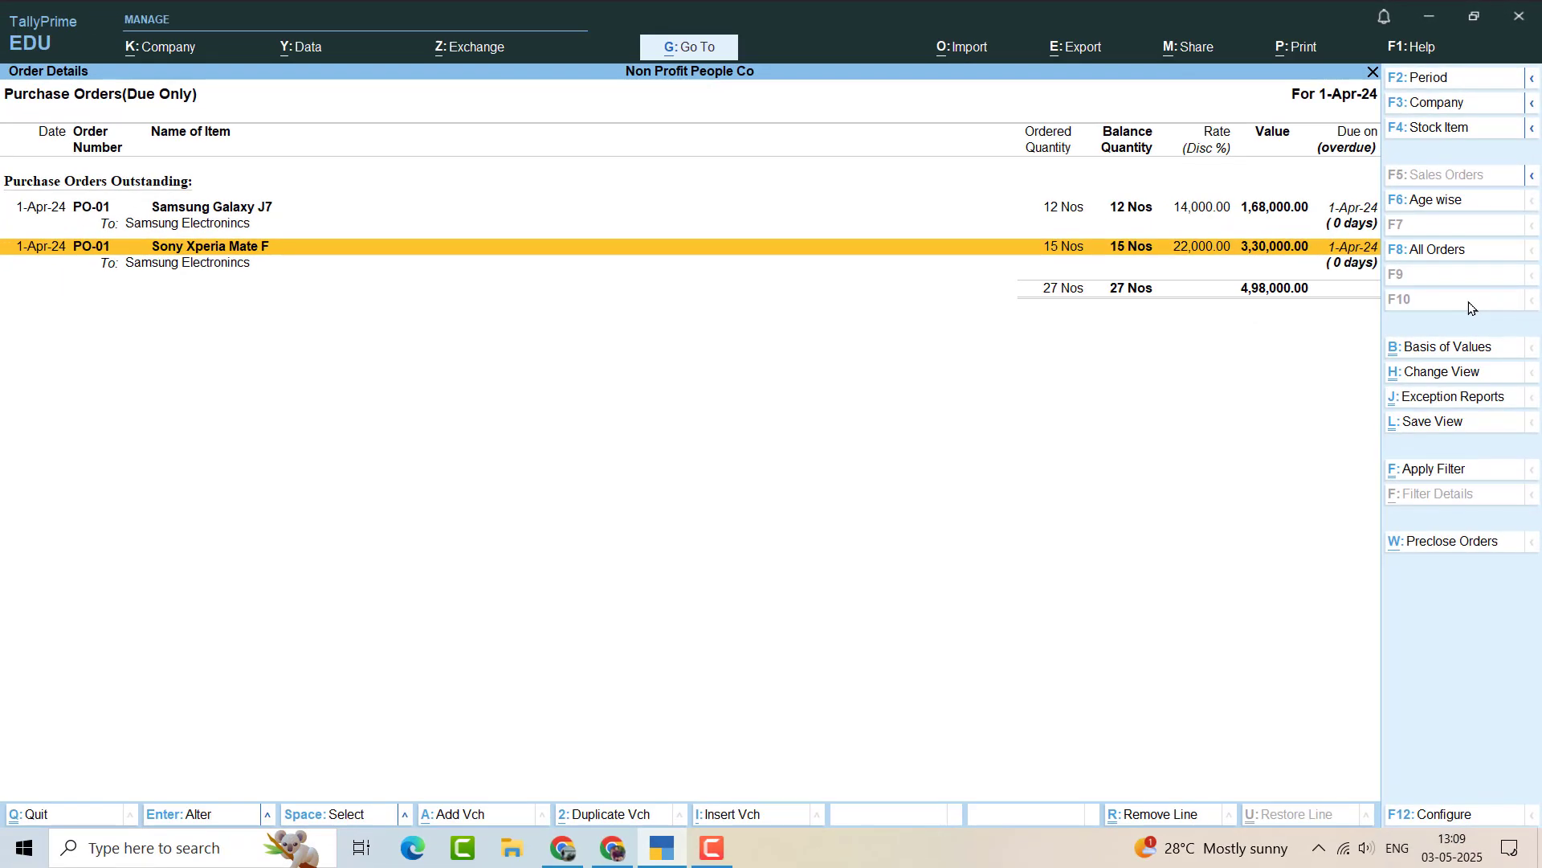
# Return to voucher creation, show the inactive voucher types, and activate and open Receipt Note
pyautogui.hotkey('alt', 'a')
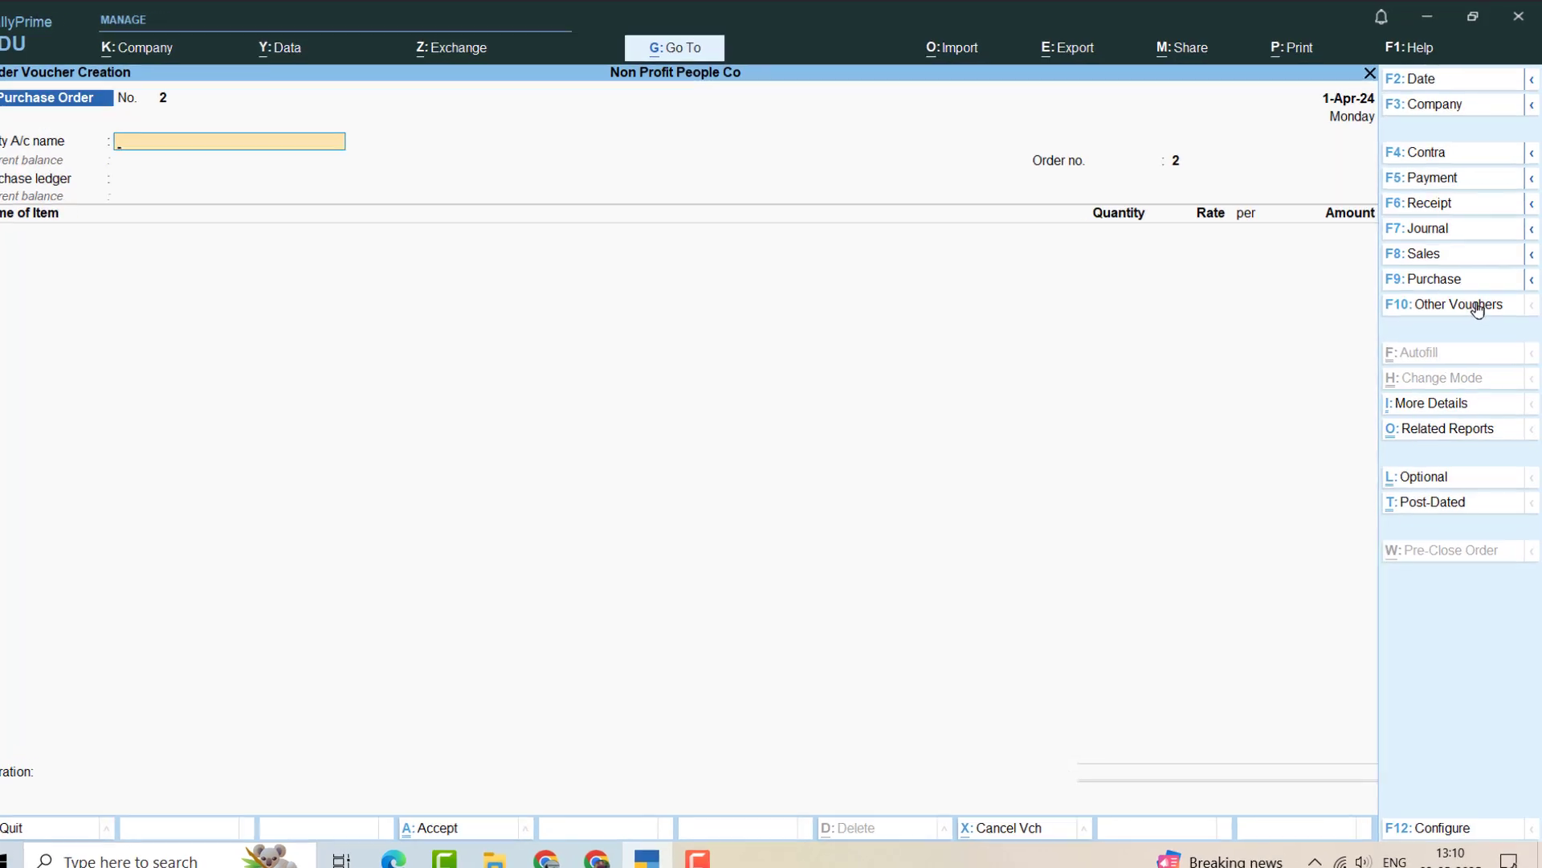
pyautogui.click(1447, 444)
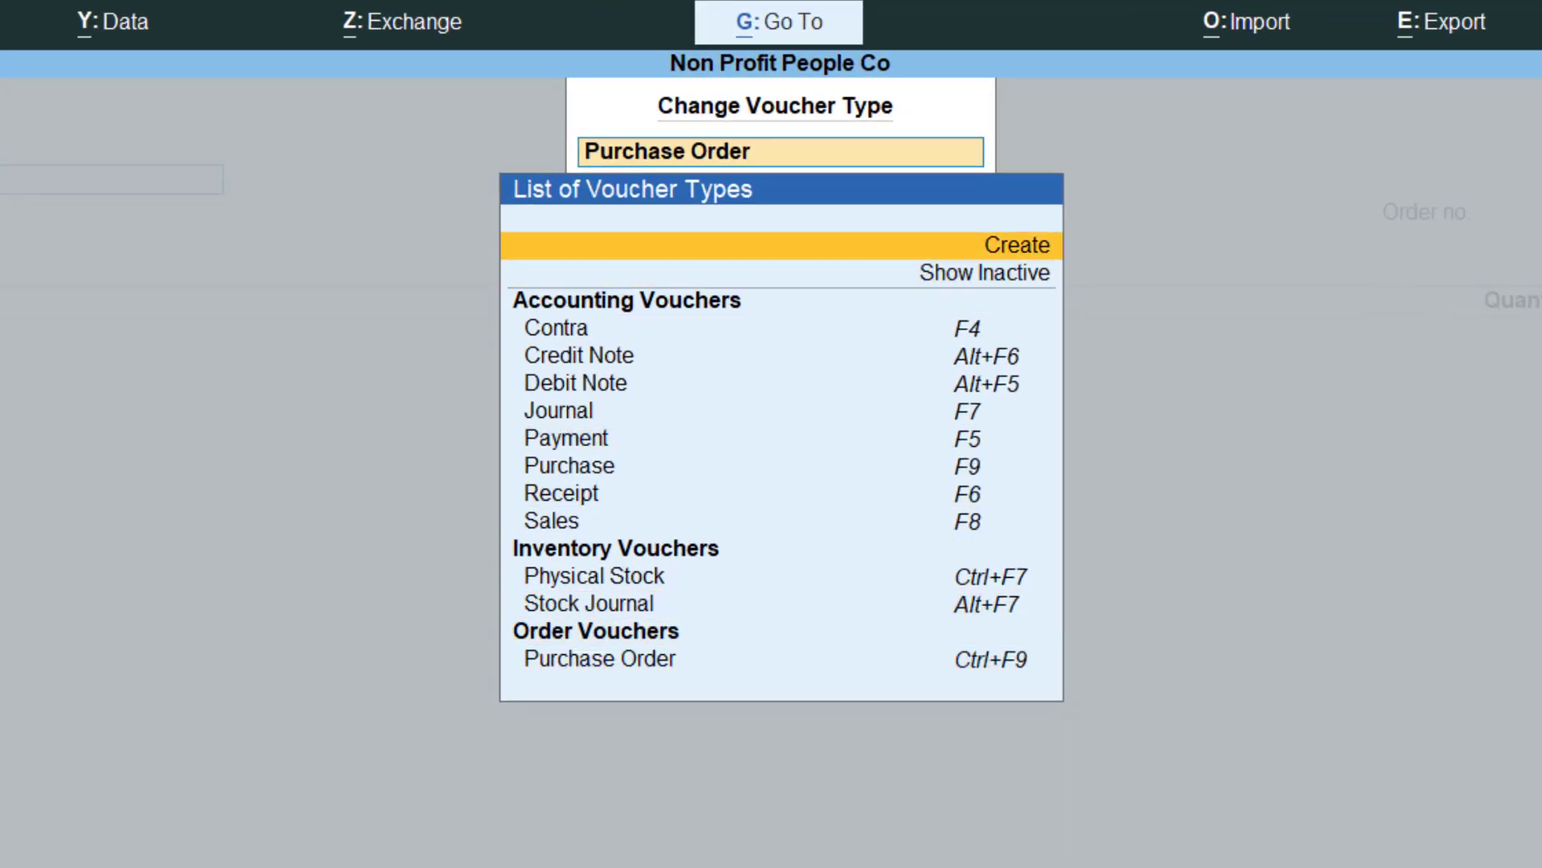
pyautogui.press('Down')
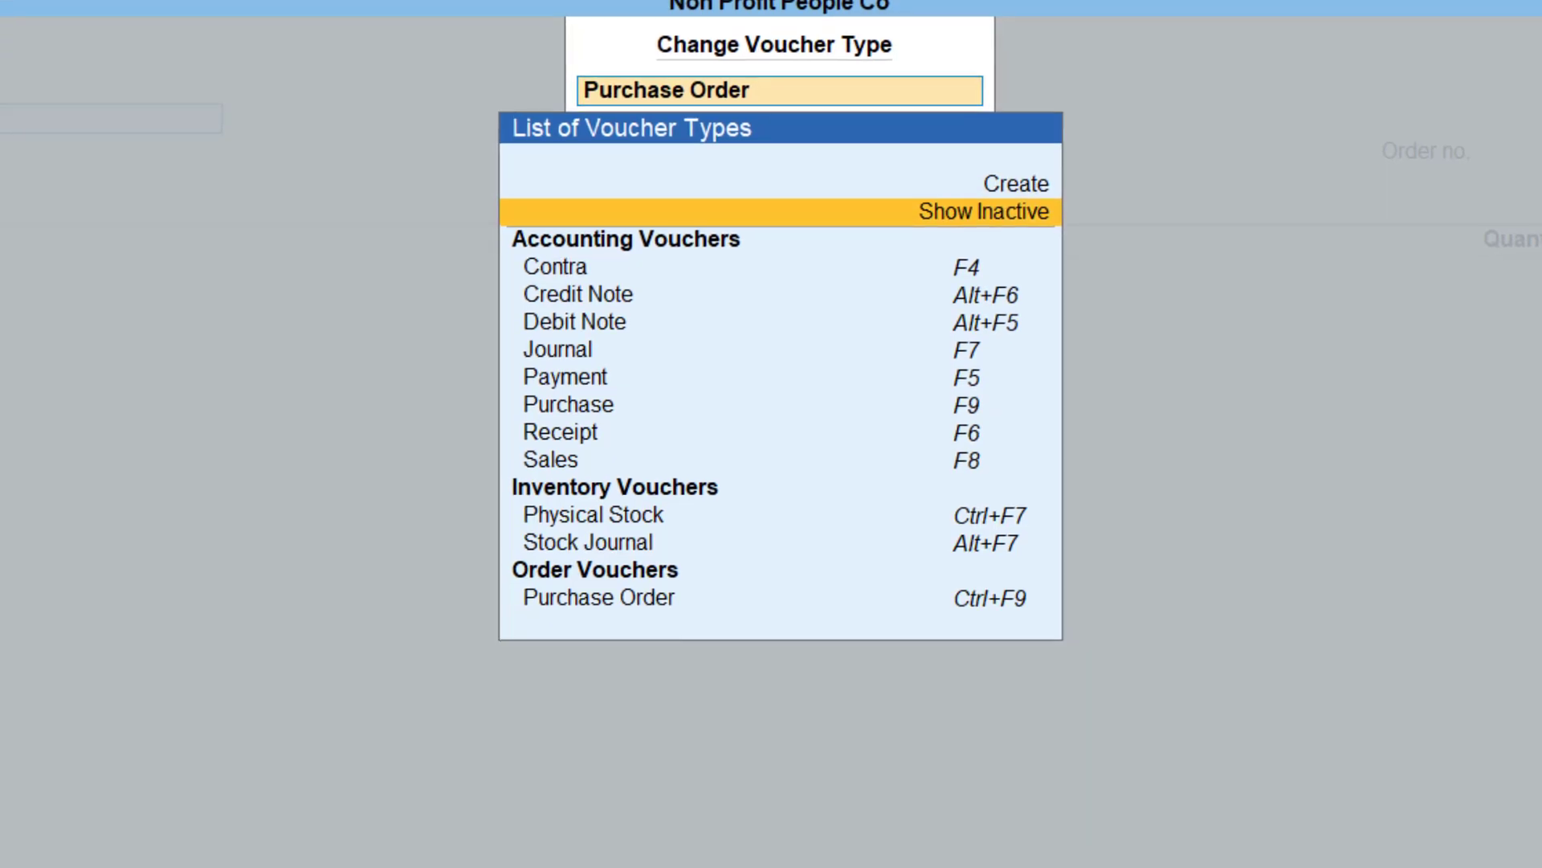
pyautogui.press('Return')
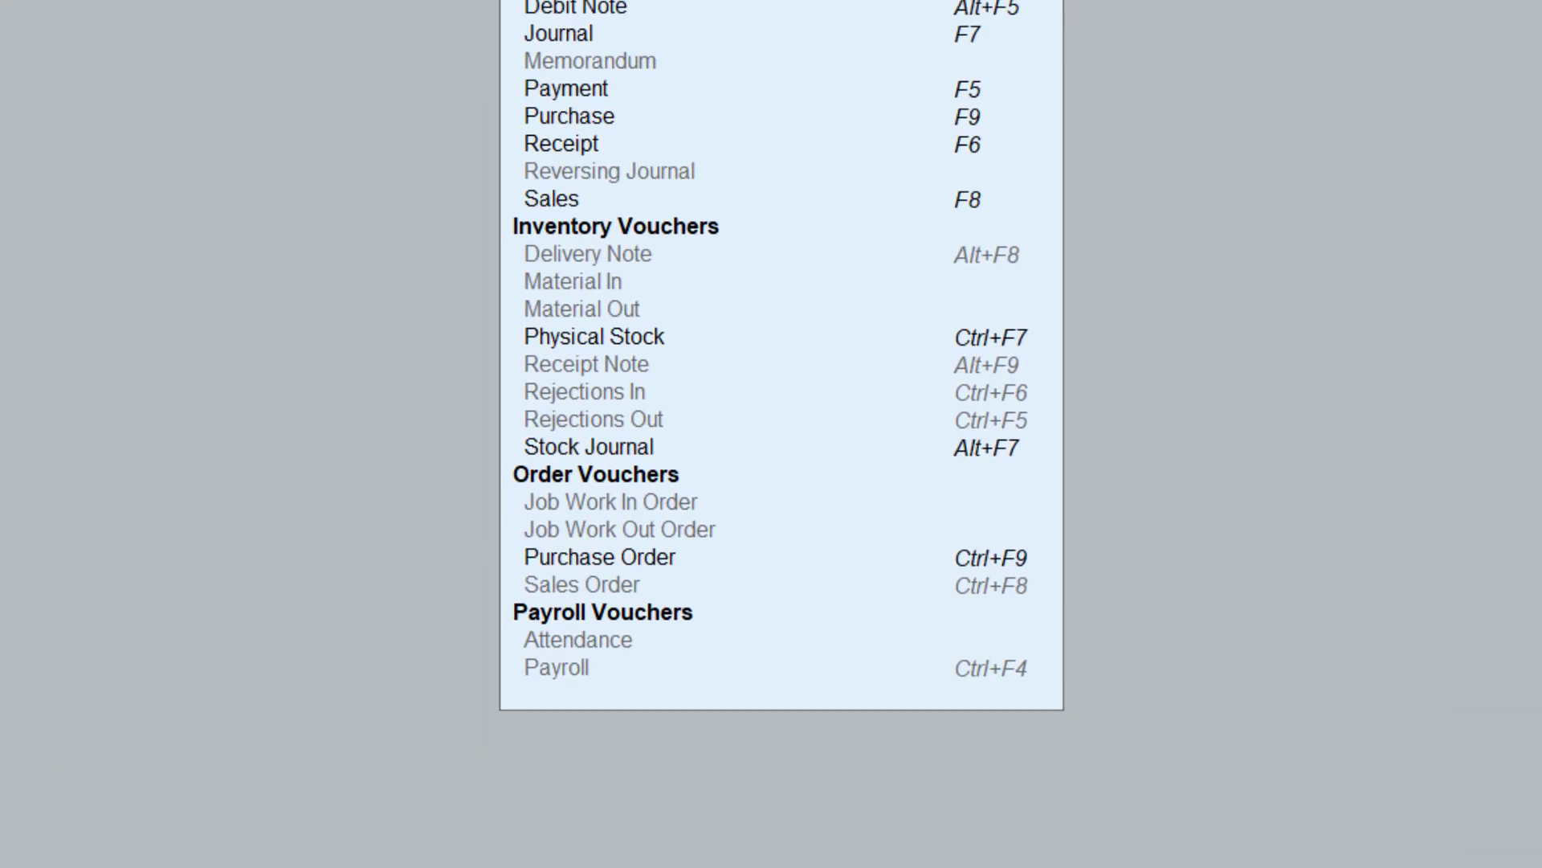
pyautogui.press('Down')
pyautogui.press('Down')
pyautogui.press('Down')
pyautogui.press('Down')
pyautogui.press('Down')
pyautogui.press('Down')
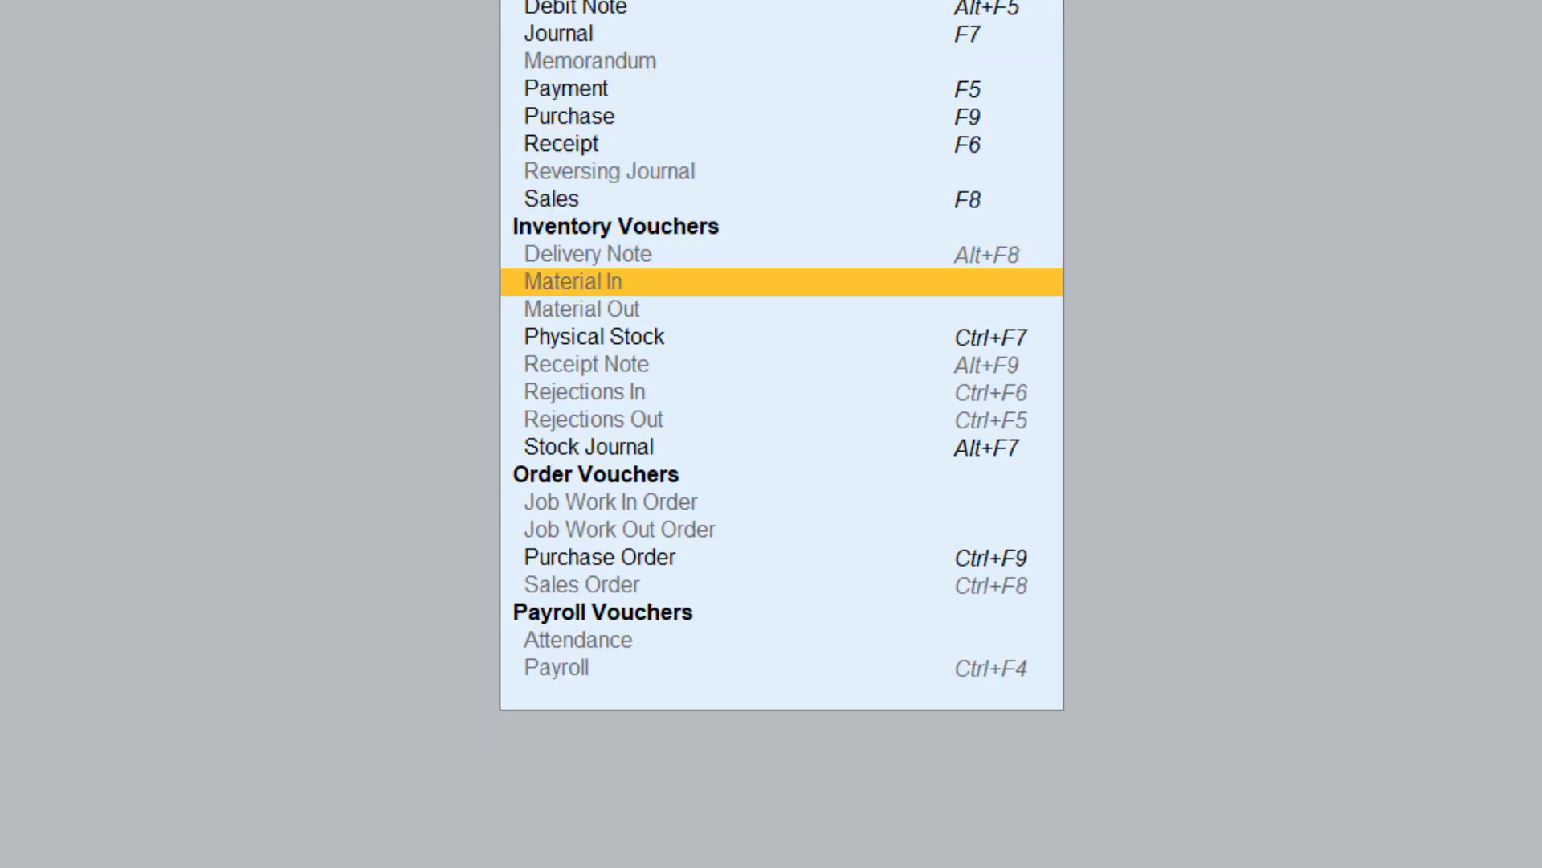
pyautogui.press('Down')
pyautogui.press('Down')
pyautogui.press('Down')
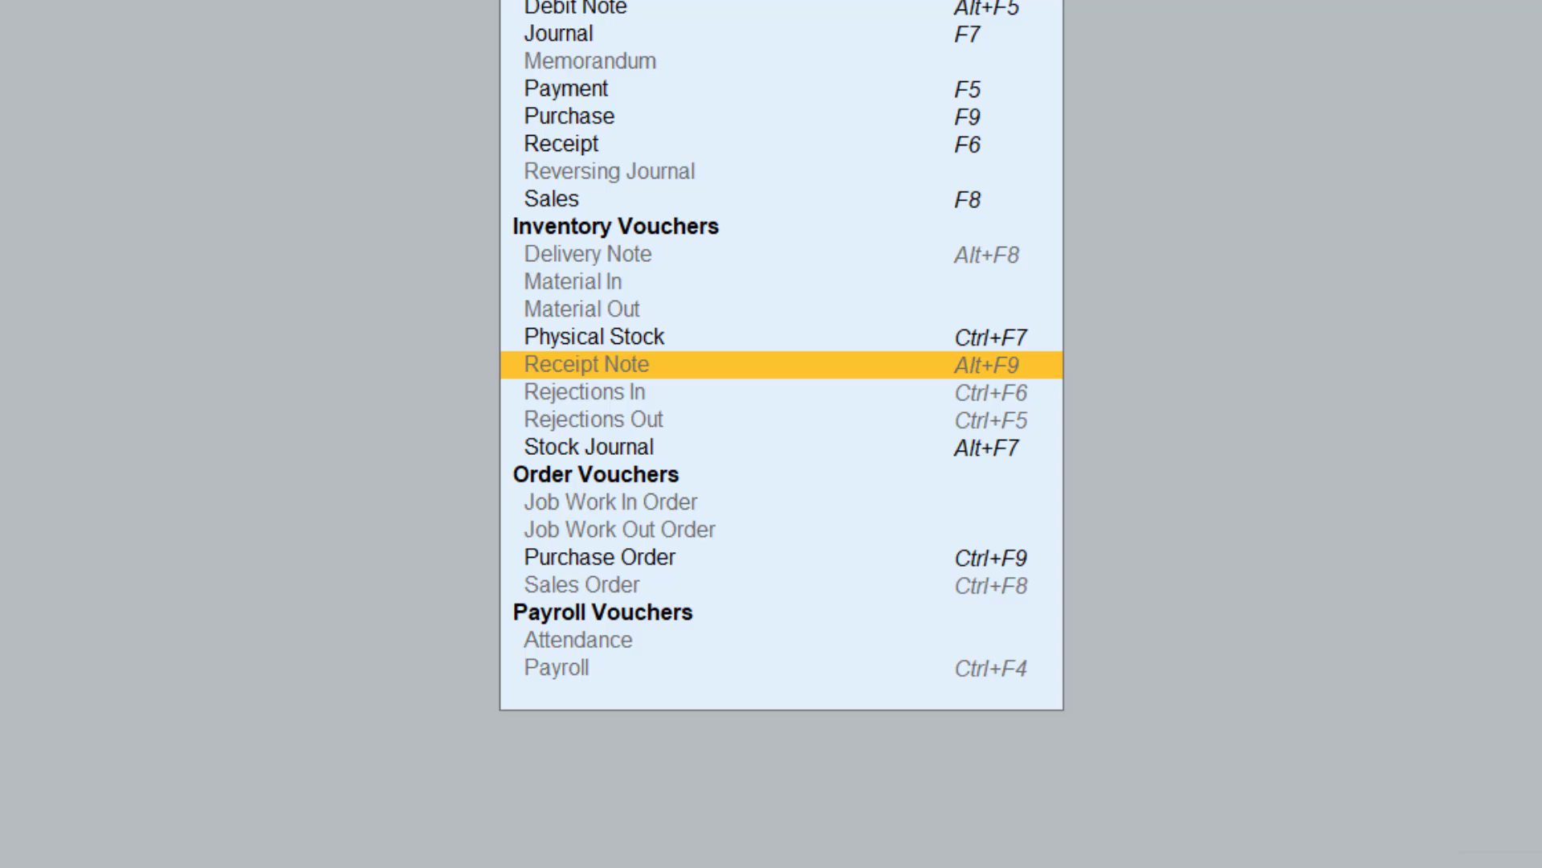
pyautogui.press('Return')
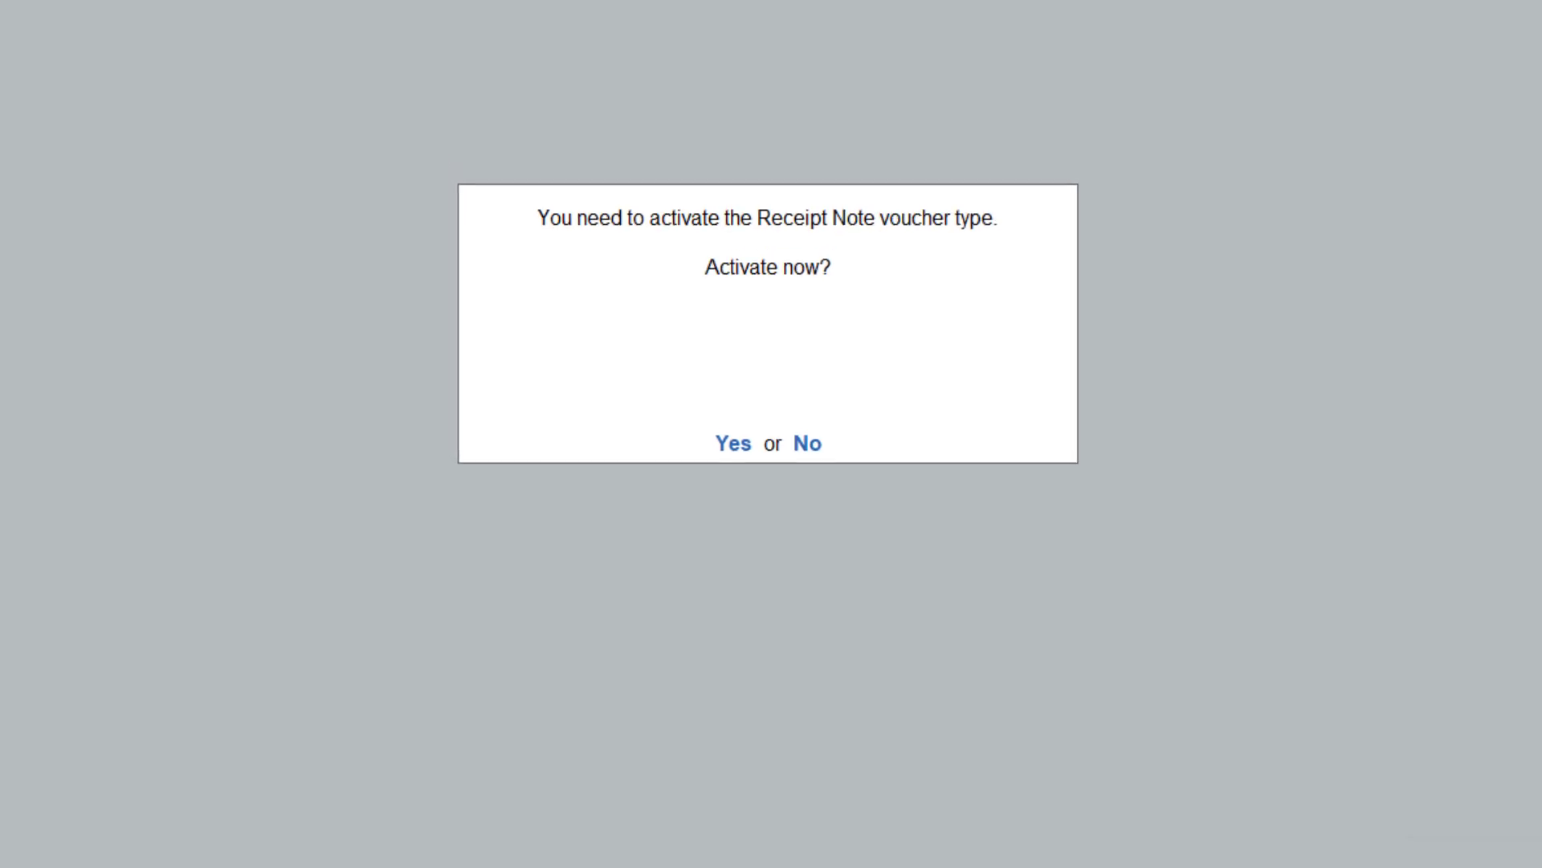
pyautogui.press('Return')
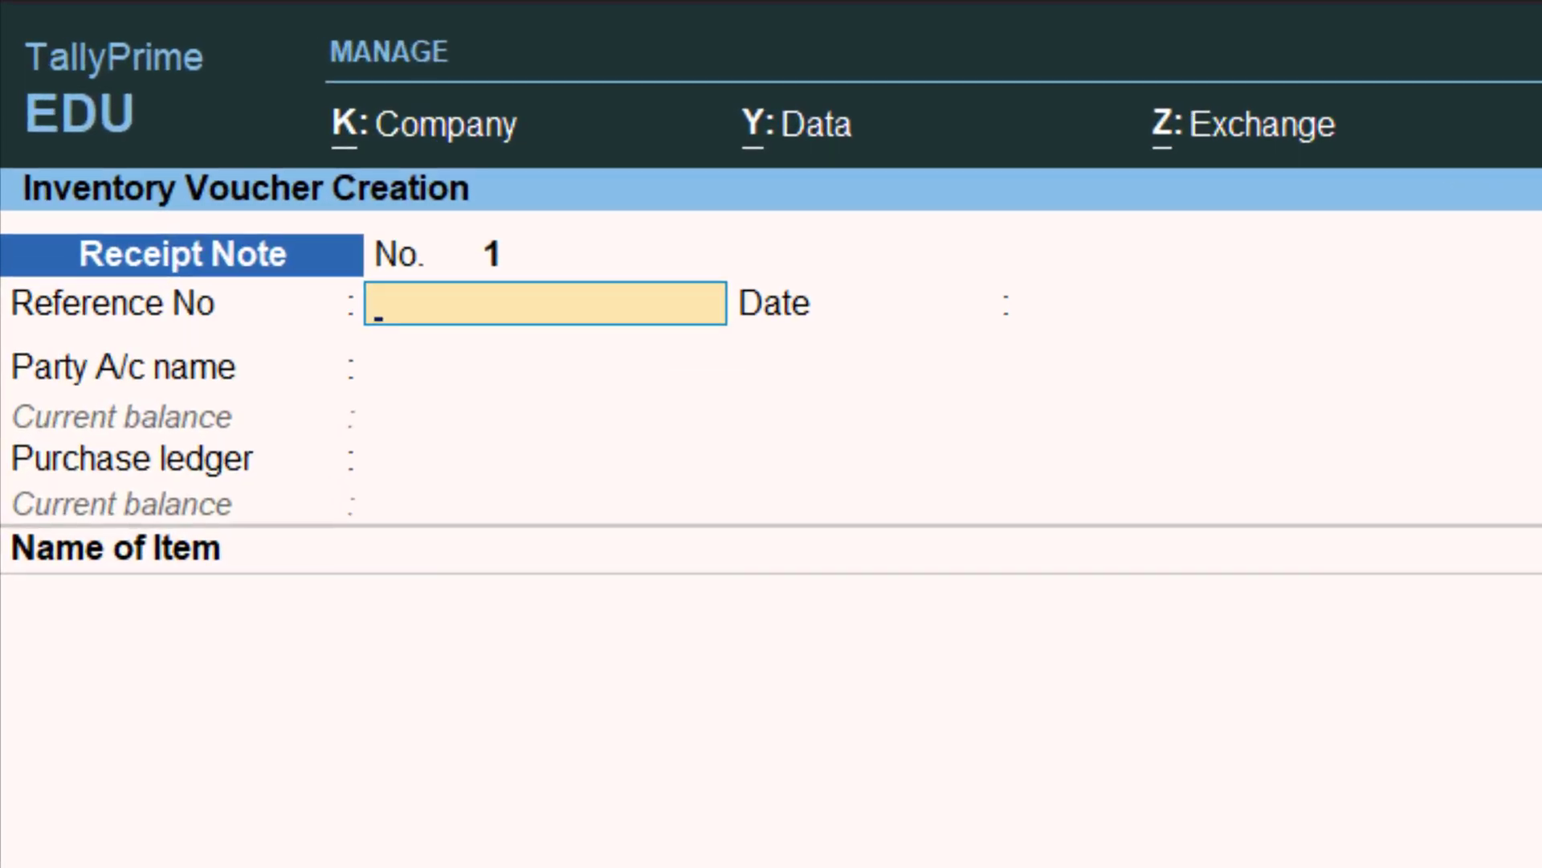
# Enter PO-01 as the receipt note's reference number and set the party account to Samsung Electronincs
pyautogui.write('PO-0')
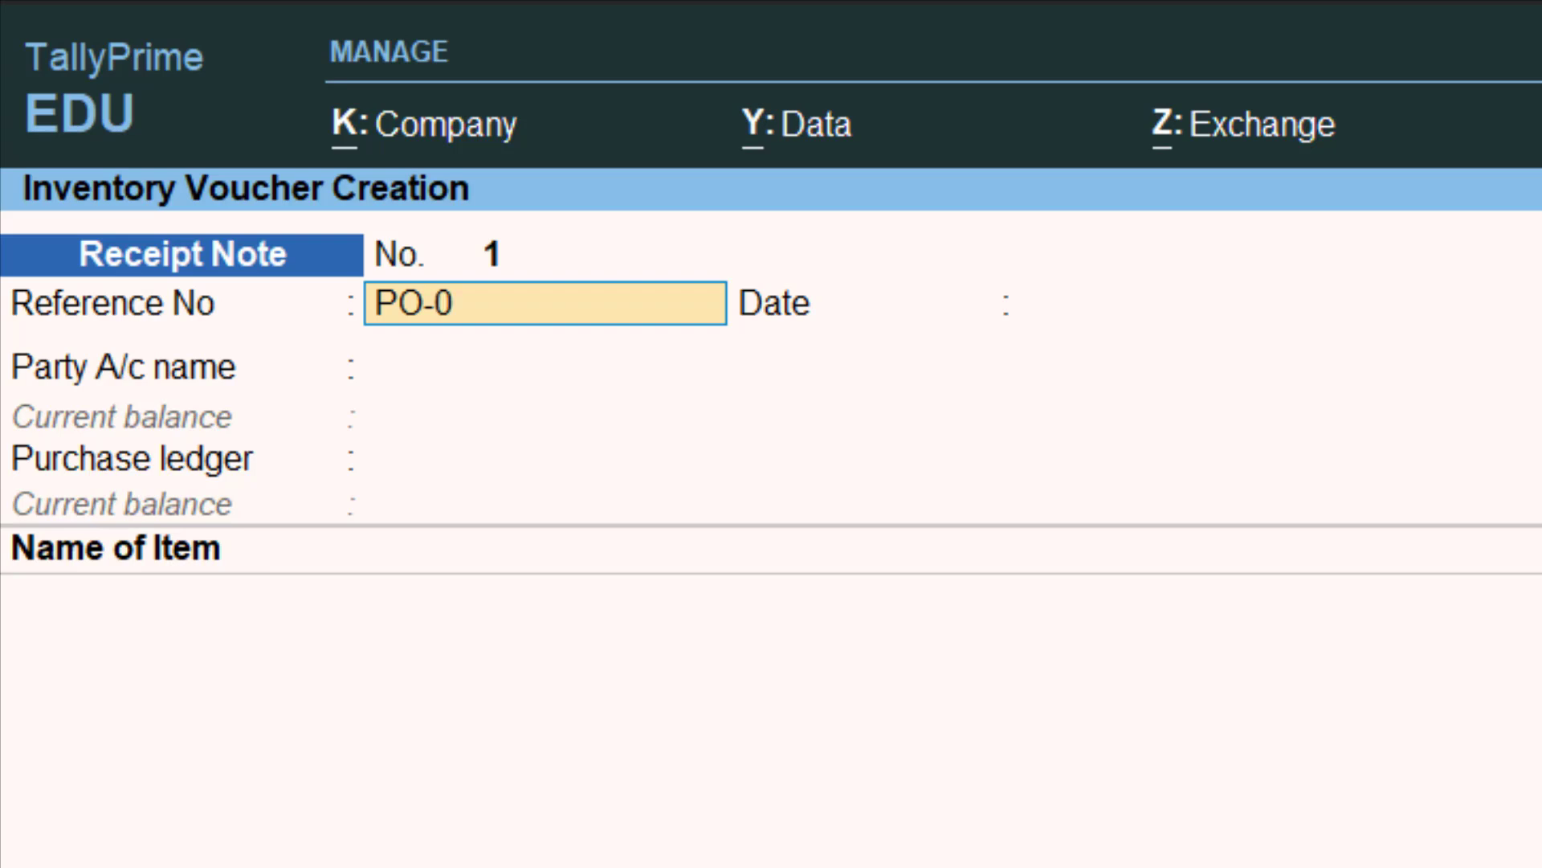
pyautogui.write('1')
pyautogui.press('Return')
pyautogui.press('Return')
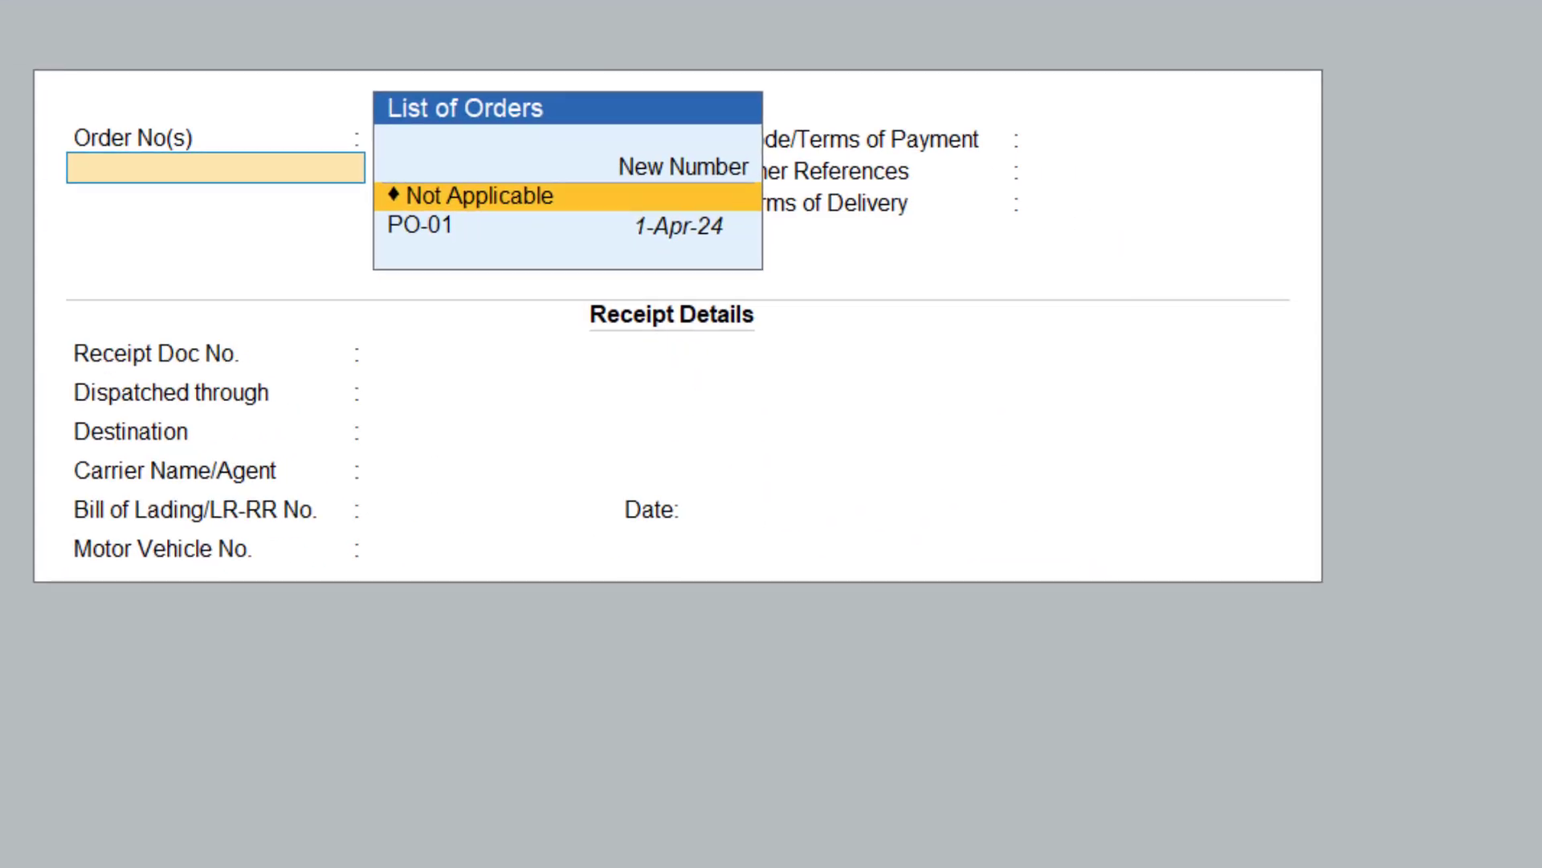
# Link order PO-01 to the receipt note, accept the receipt and party details, and use Purchase Acc as the purchase ledger
pyautogui.press('Down')
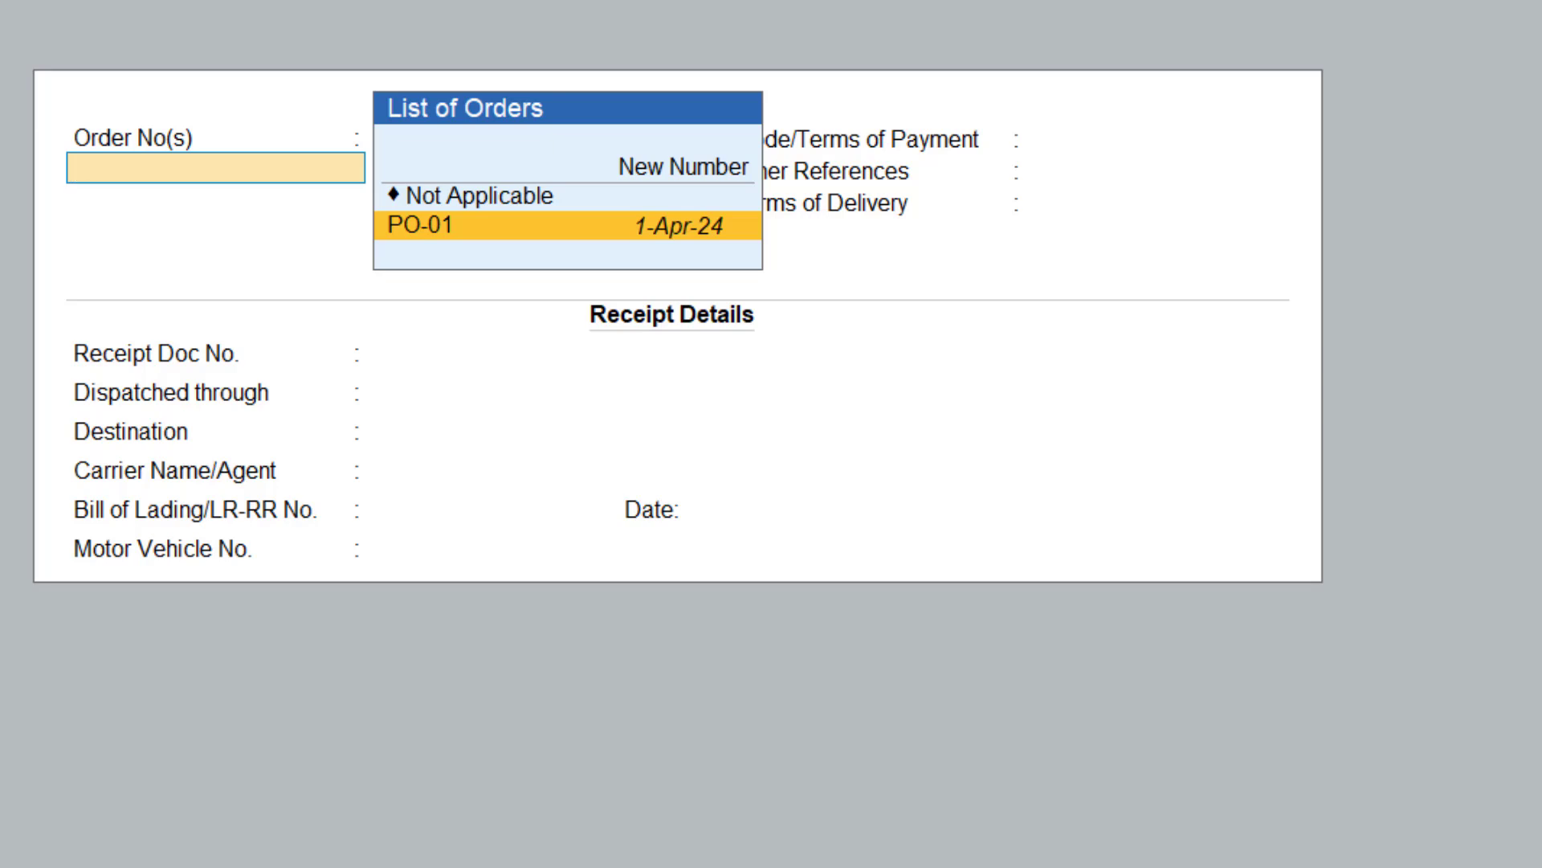
pyautogui.press('Up')
pyautogui.press('Down')
pyautogui.press('Return')
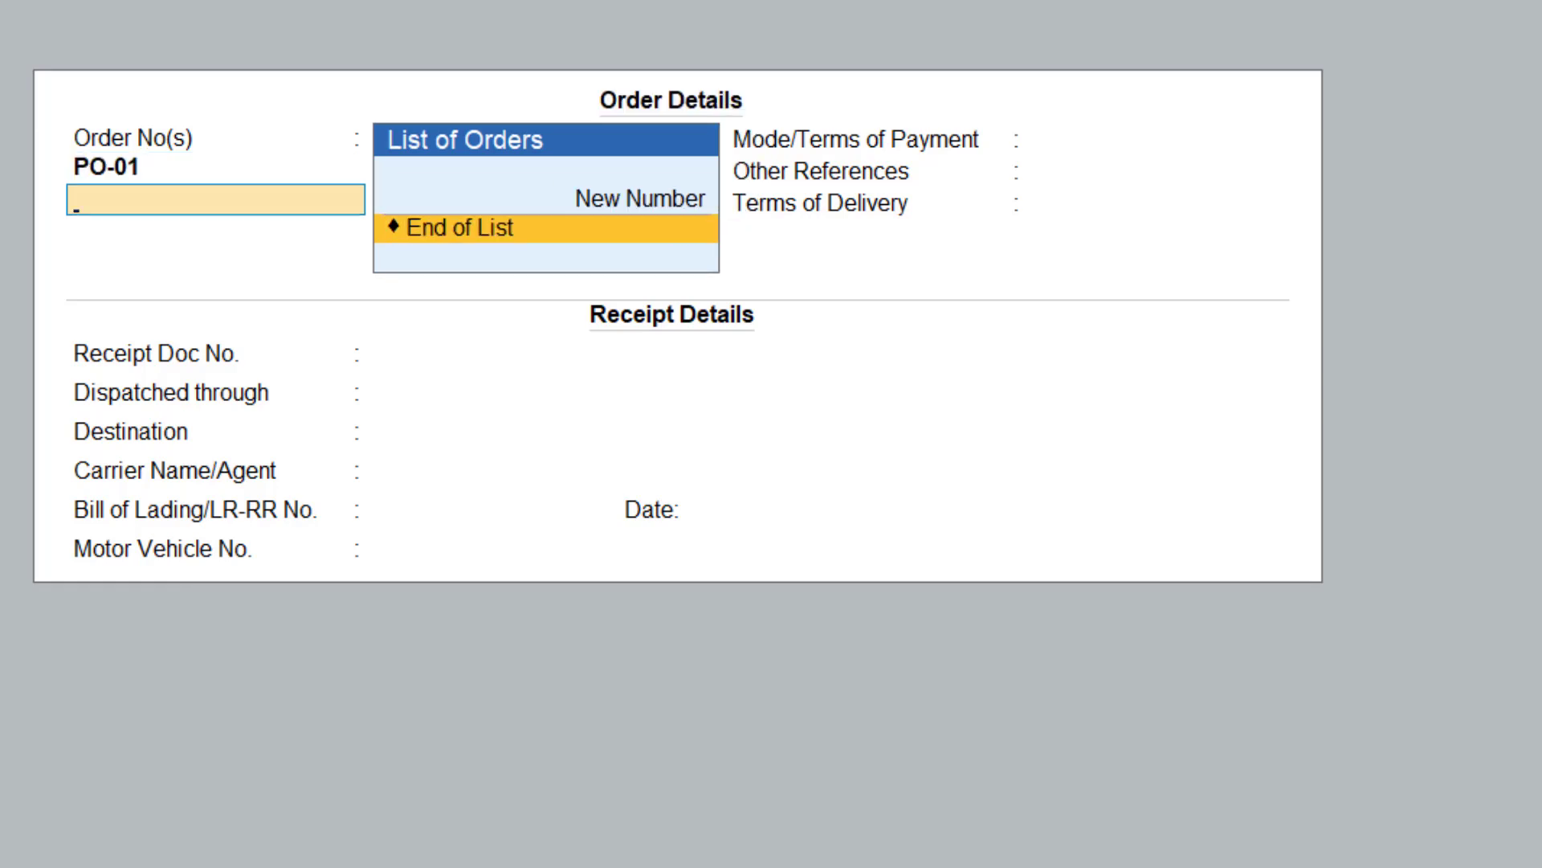
pyautogui.press('Return')
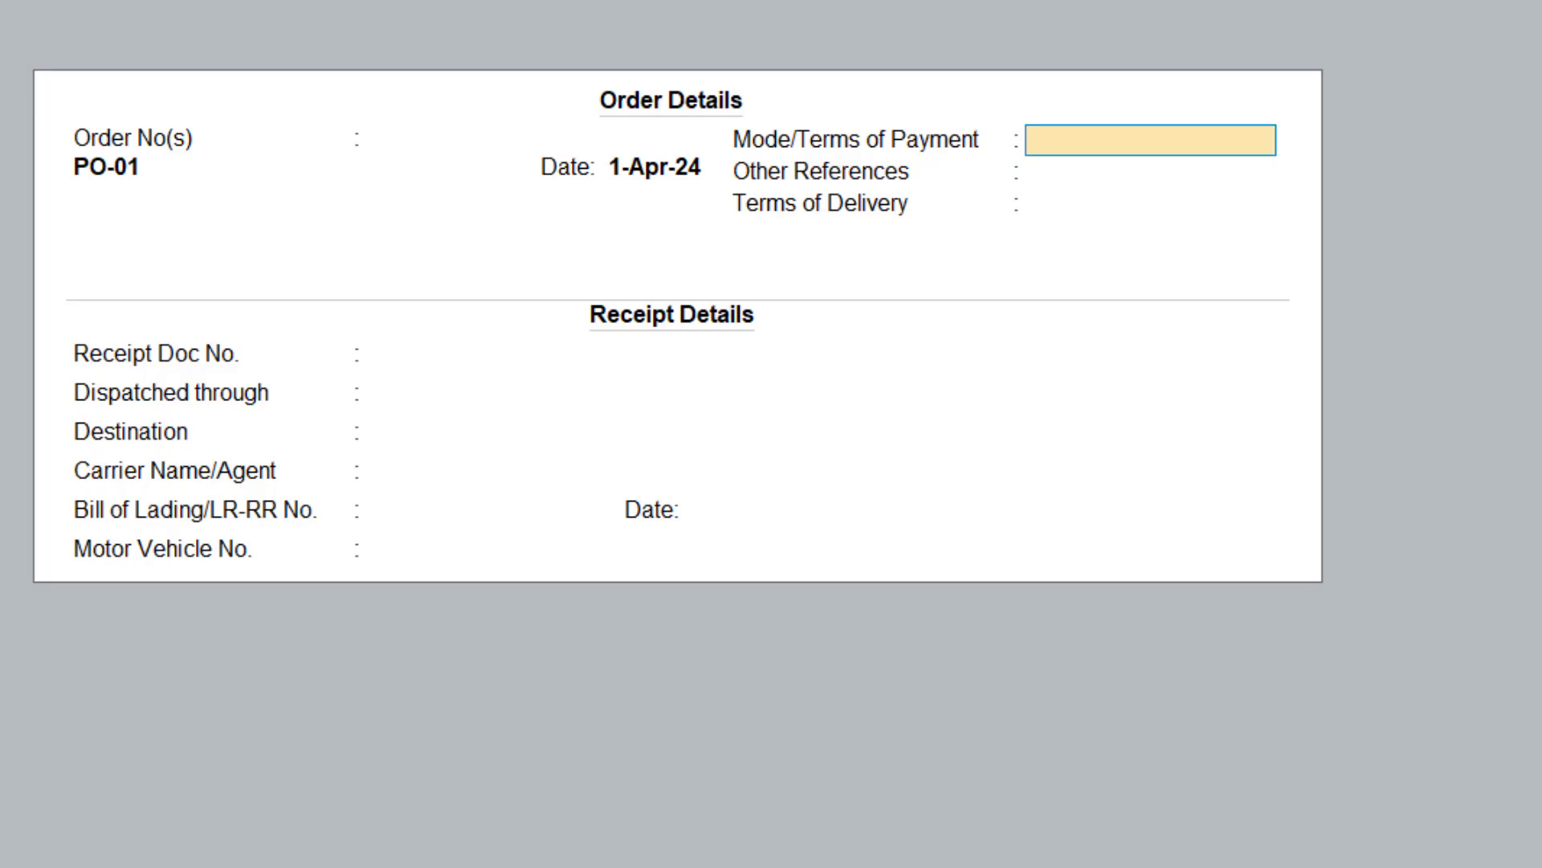
pyautogui.hotkey('ctrl', 'a')
pyautogui.hotkey('ctrl', 'a')
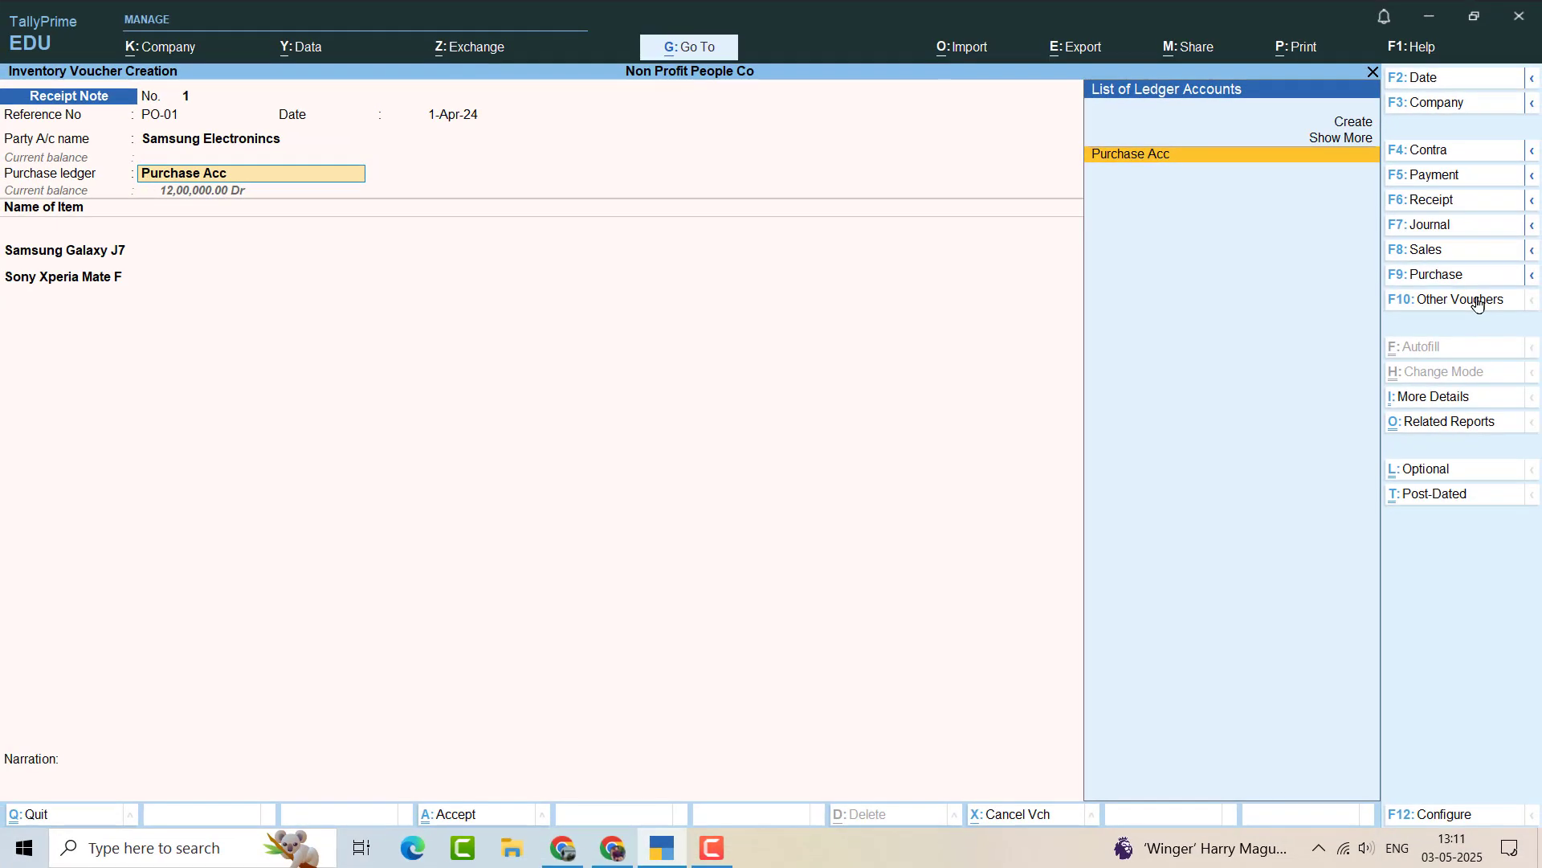
pyautogui.press('Return')
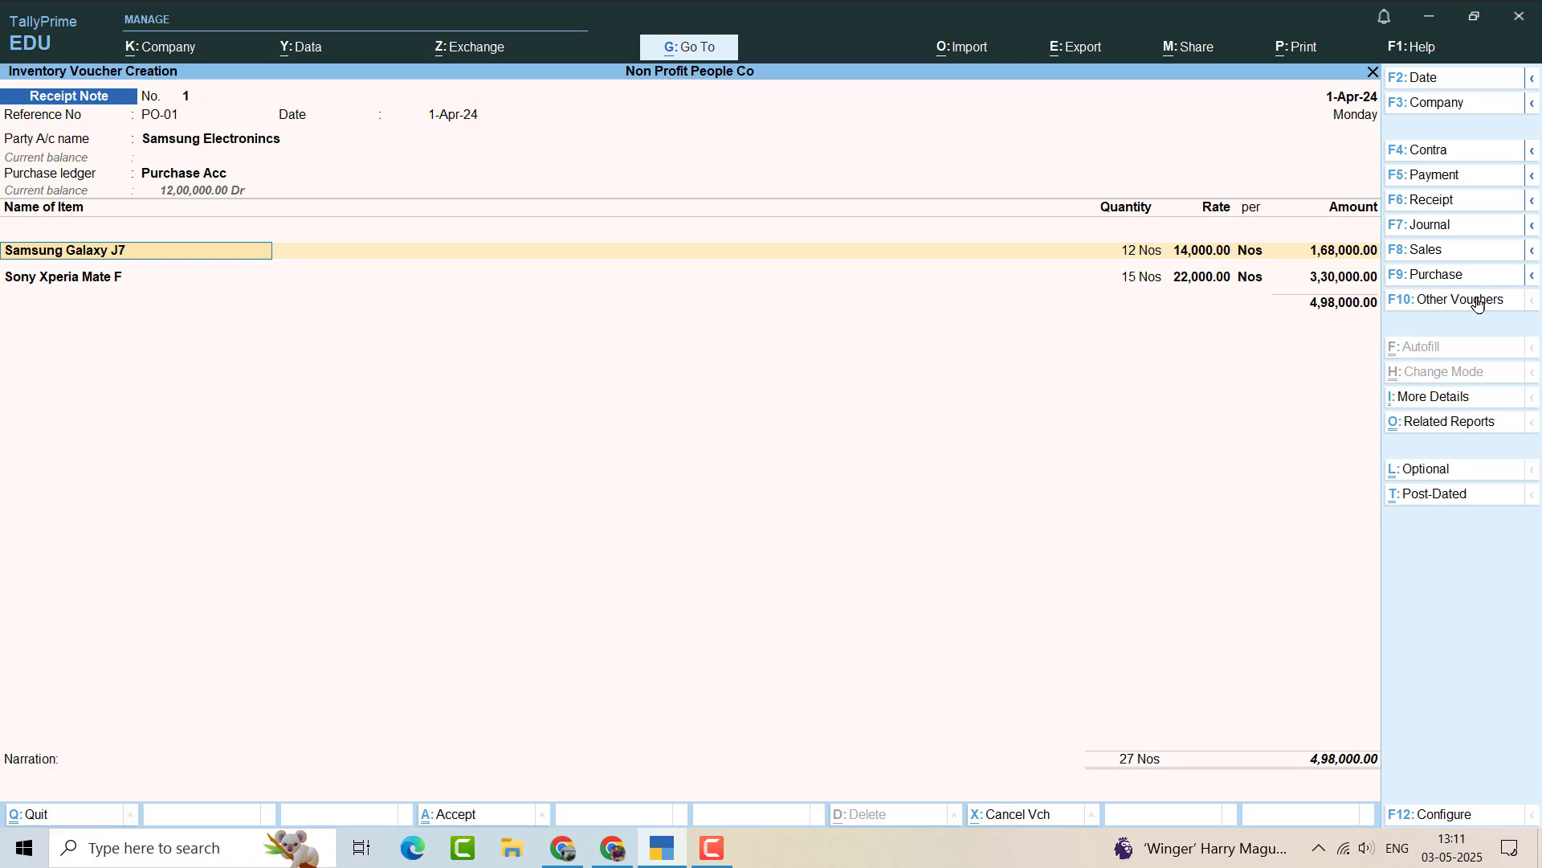
# Accept the Samsung Galaxy J7 allocation of 12 Nos at 14,000 in the Karnataka godown, tracked under PO-01
pyautogui.press('Return')
pyautogui.press('Return')
pyautogui.press('Return')
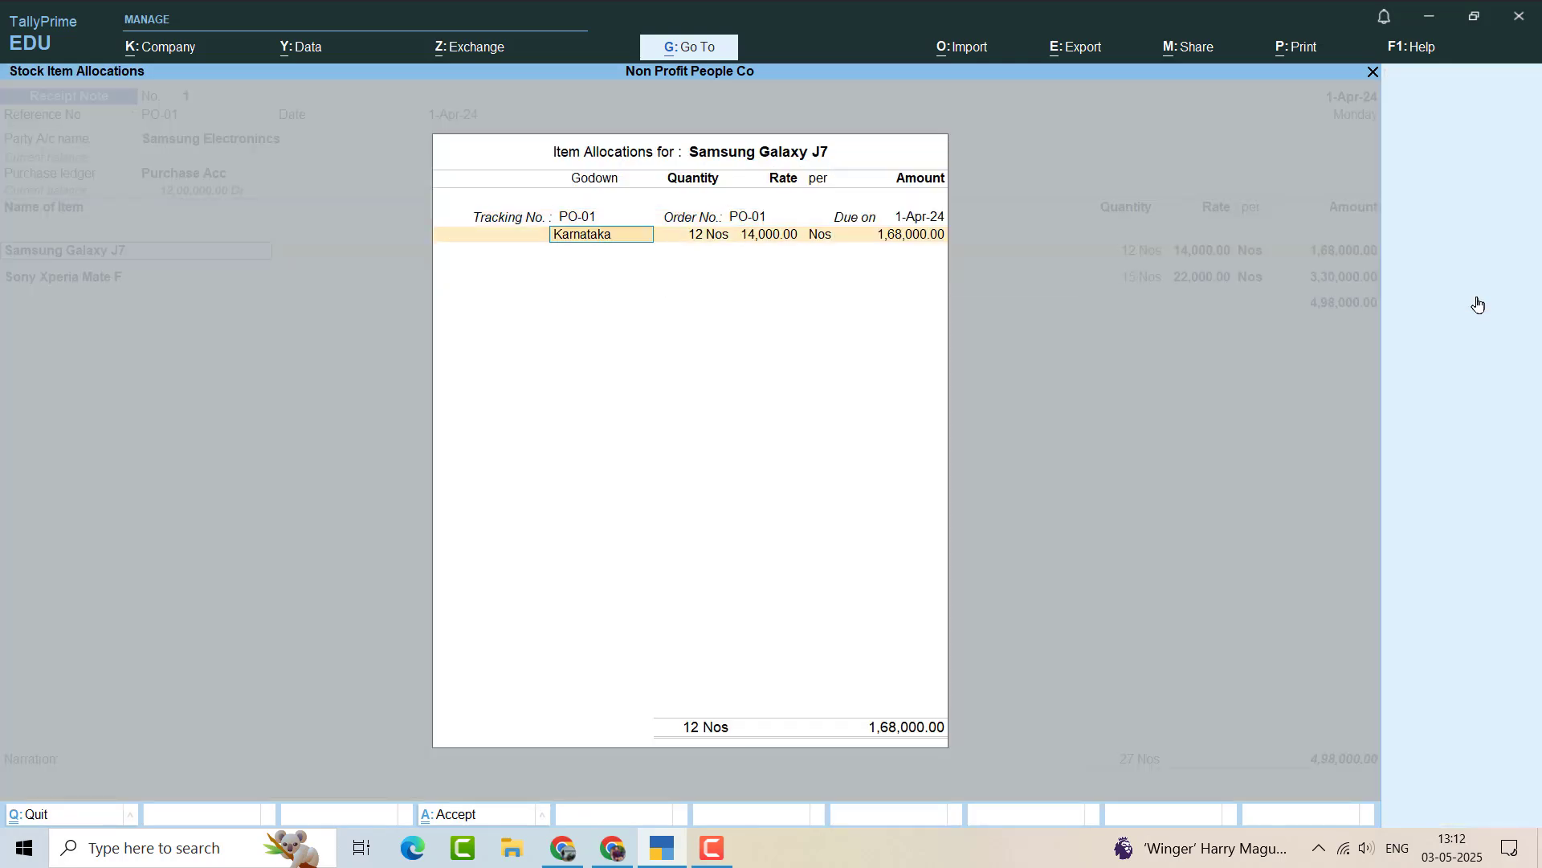
pyautogui.press('Return')
pyautogui.press('Return')
pyautogui.press('Return')
pyautogui.press('Return')
pyautogui.press('Return')
pyautogui.press('Return')
pyautogui.press('Return')
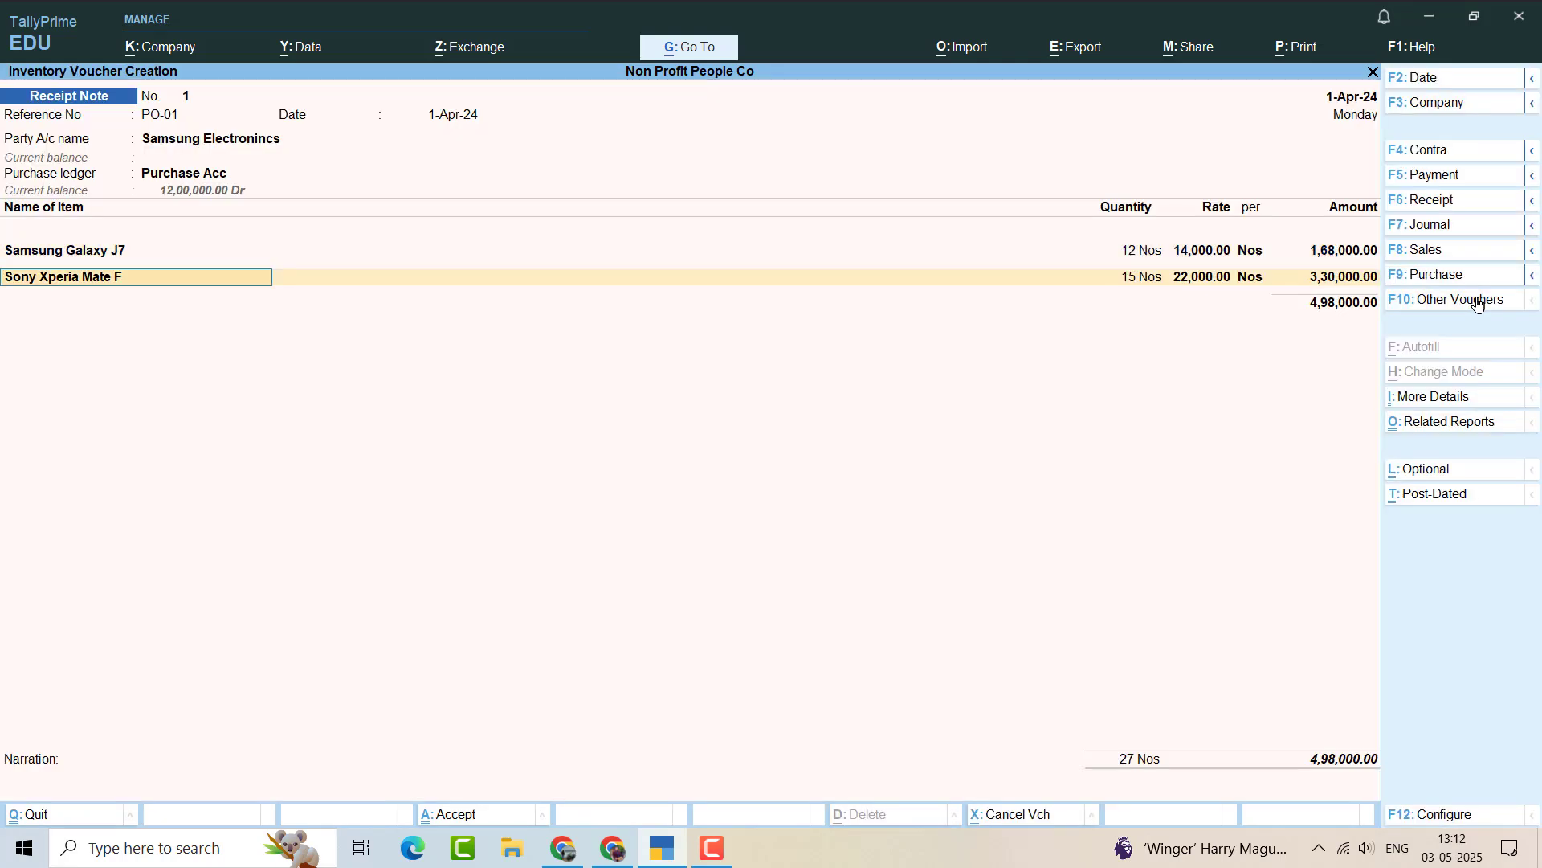
# Accept the Sony Xperia Mate F allocation of 15 Nos at 22,000 in the Karnataka godown, tracked under PO-01
pyautogui.press('Return')
pyautogui.press('Return')
pyautogui.press('Return')
pyautogui.press('Return')
pyautogui.press('Return')
pyautogui.press('Return')
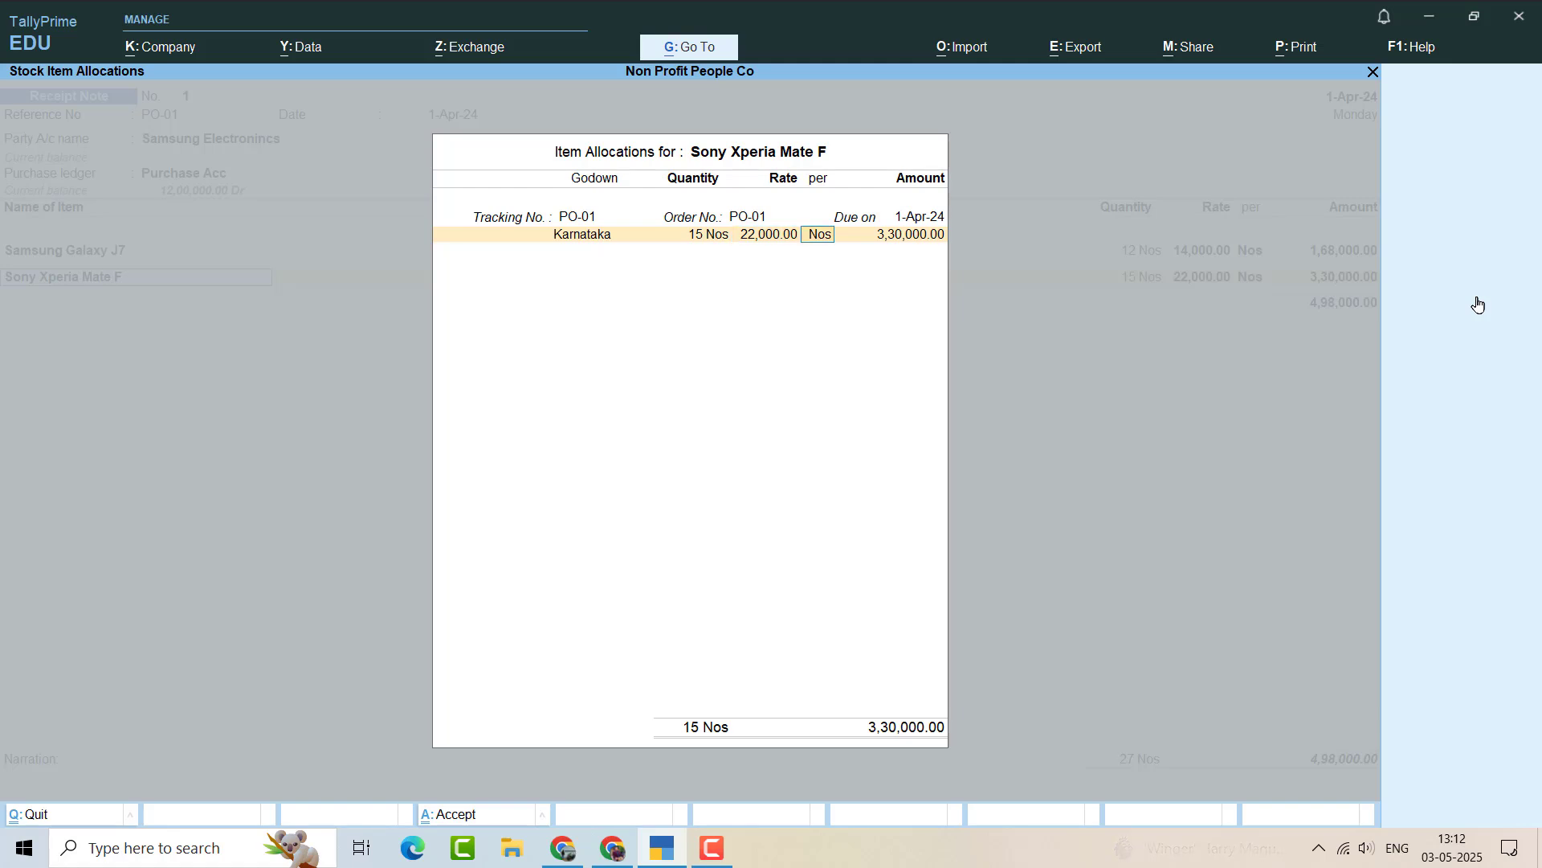
pyautogui.press('Return')
pyautogui.press('Return')
pyautogui.press('Return')
pyautogui.press('Return')
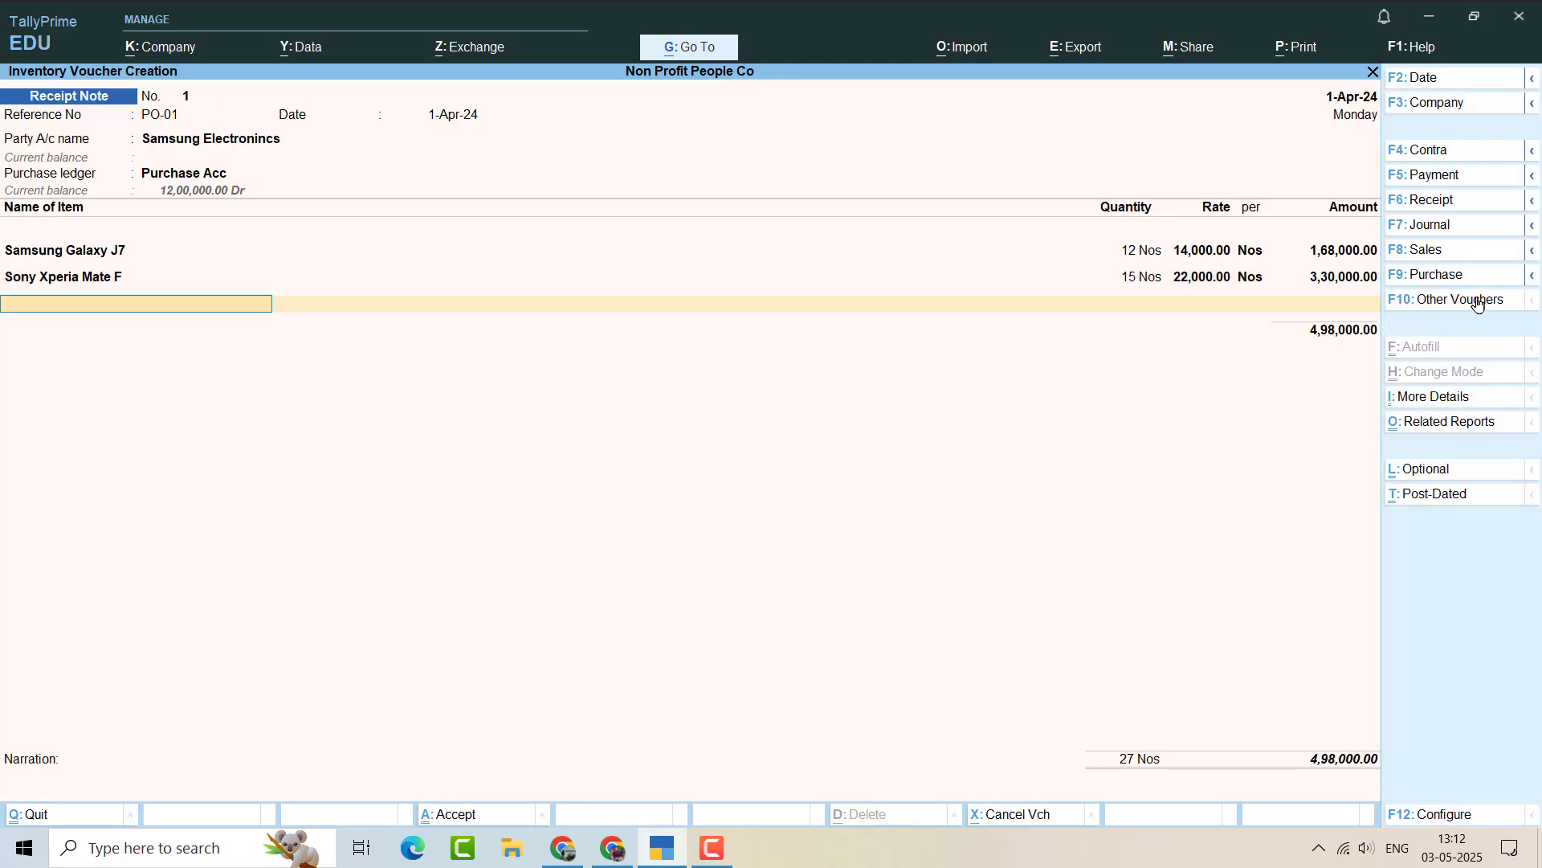
# End the item list, add a narration saying that the GRN is issued against the PO, and save the receipt note
pyautogui.press('Return')
pyautogui.press('Return')
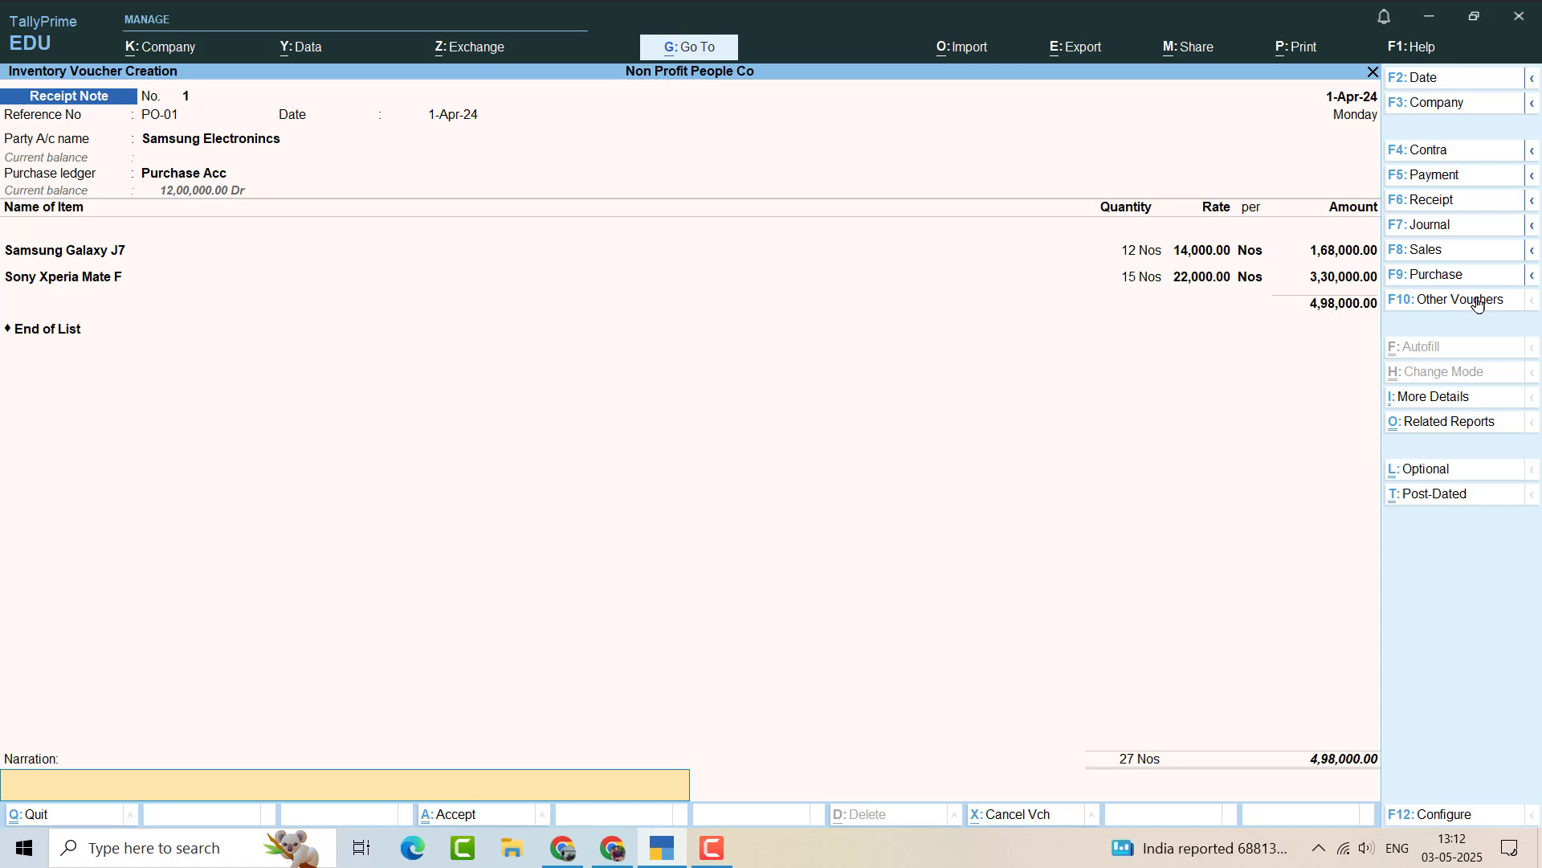
pyautogui.write('GRN issued af')
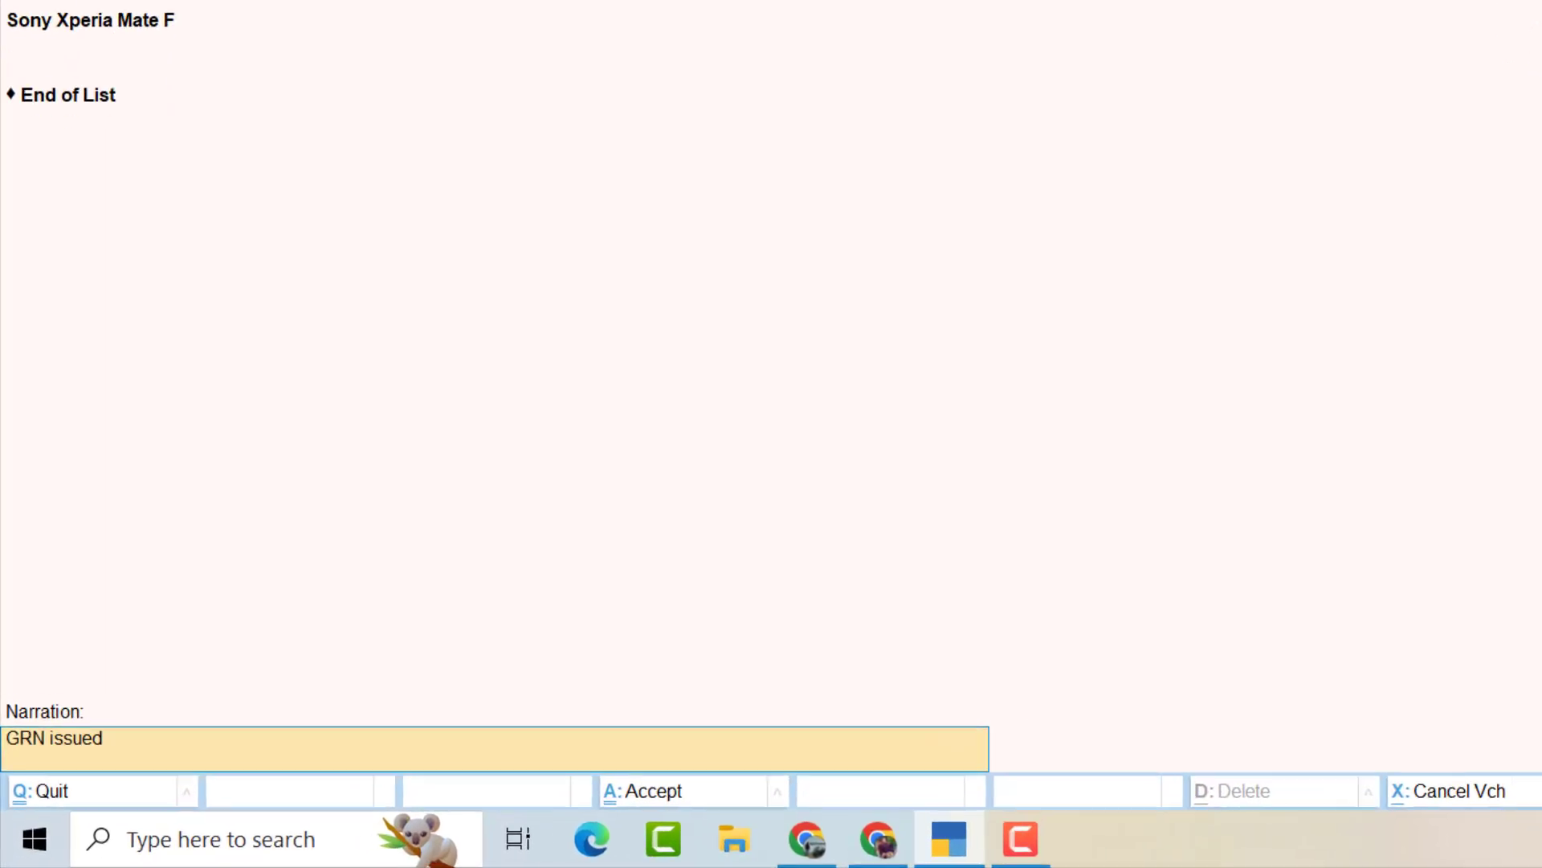
pyautogui.press('BackSpace')
pyautogui.write('agin')
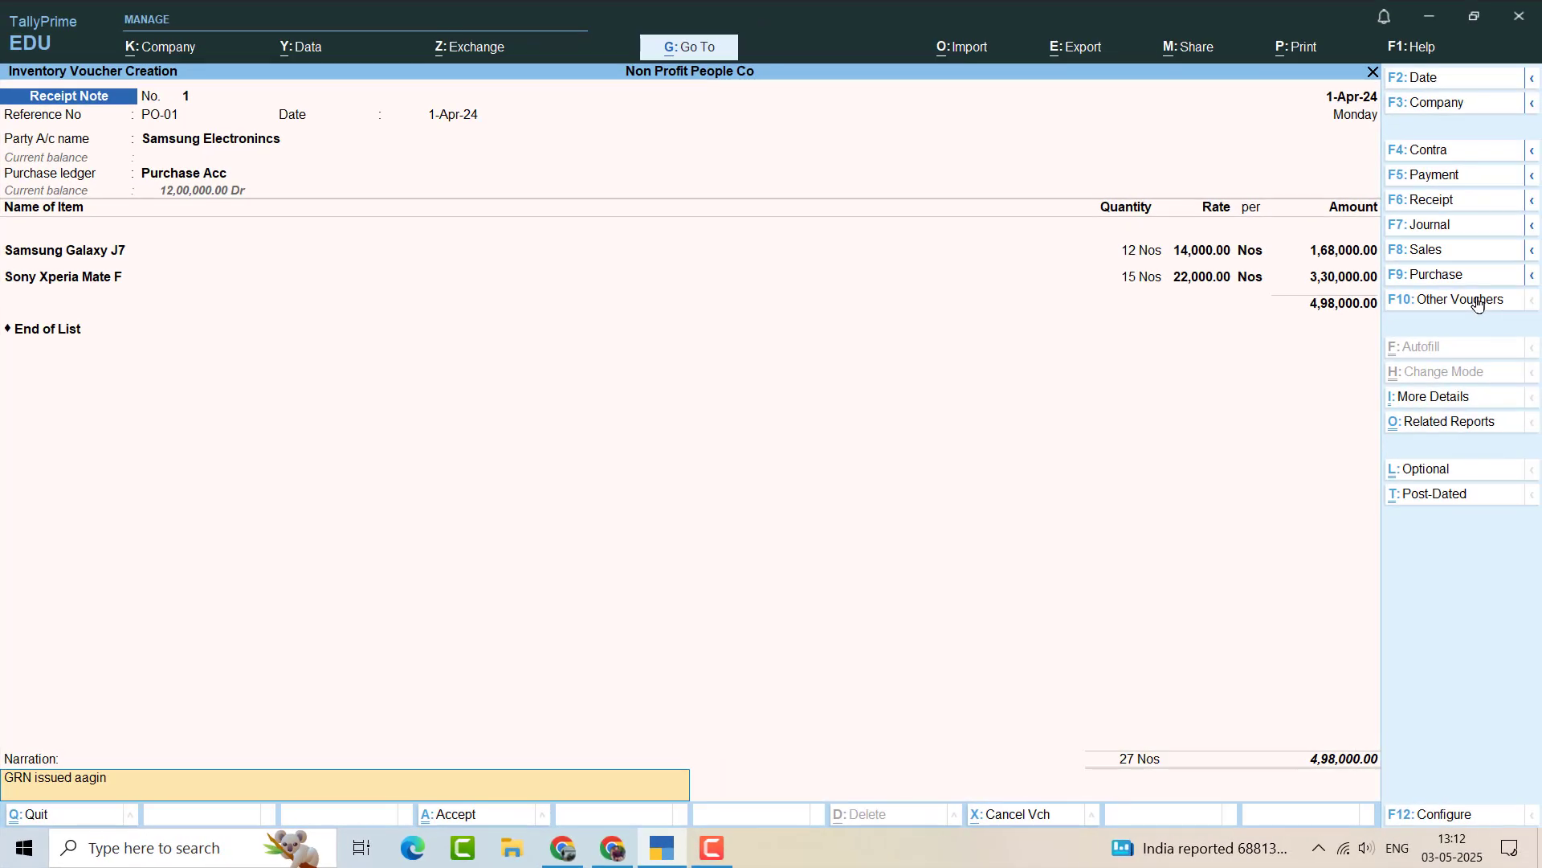
pyautogui.write('st PO-0')
pyautogui.press('Return')
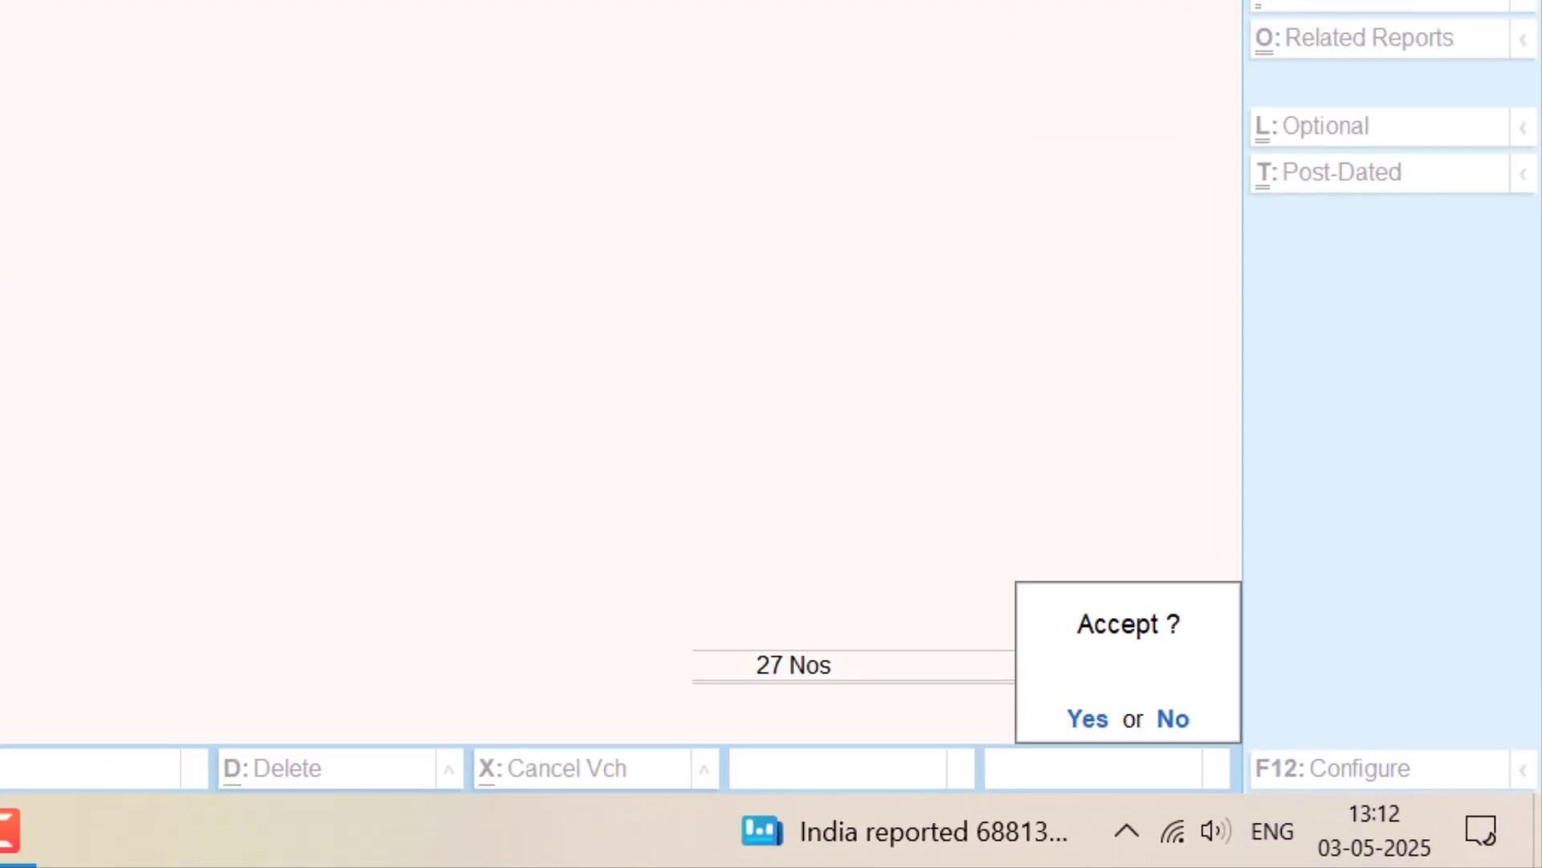
pyautogui.press('Return')
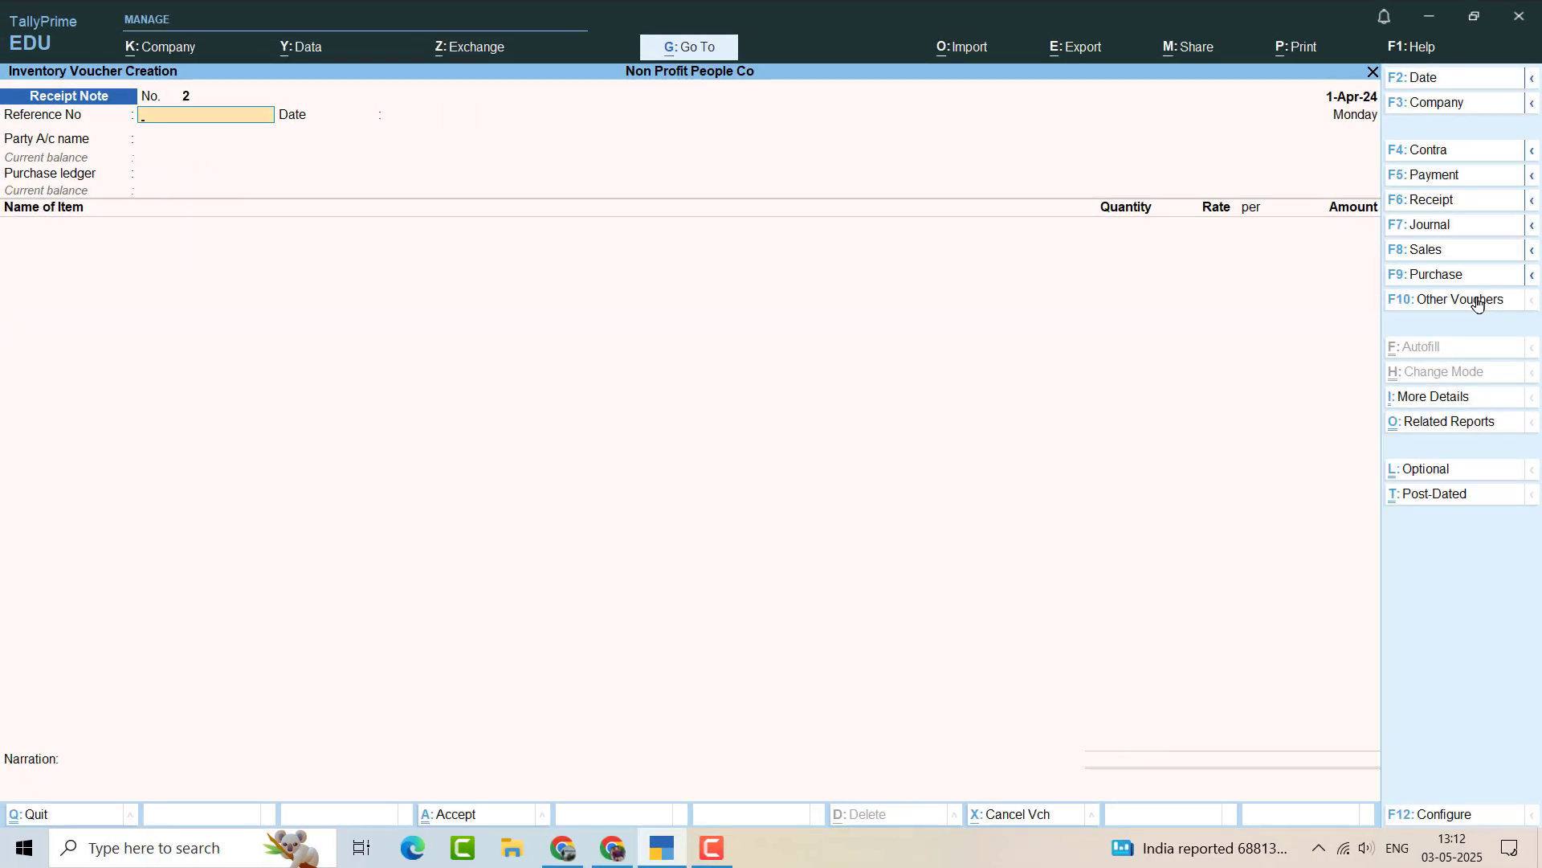
# Find the purchase order report and check the order status following the receipt note
pyautogui.hotkey('alt', 'g')
pyautogui.write('Purchase')
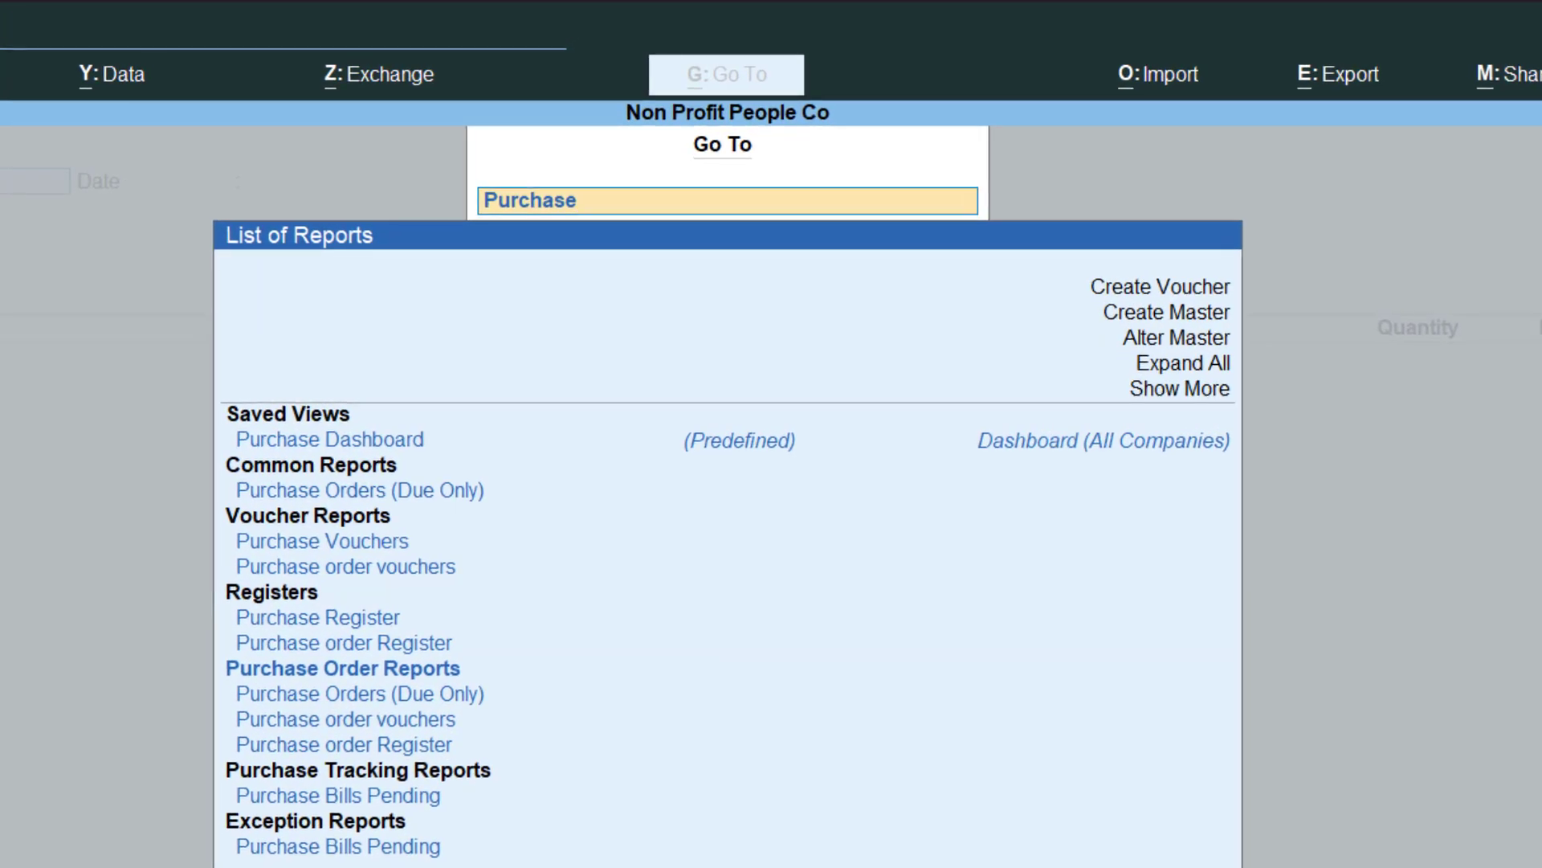
pyautogui.write(' Order')
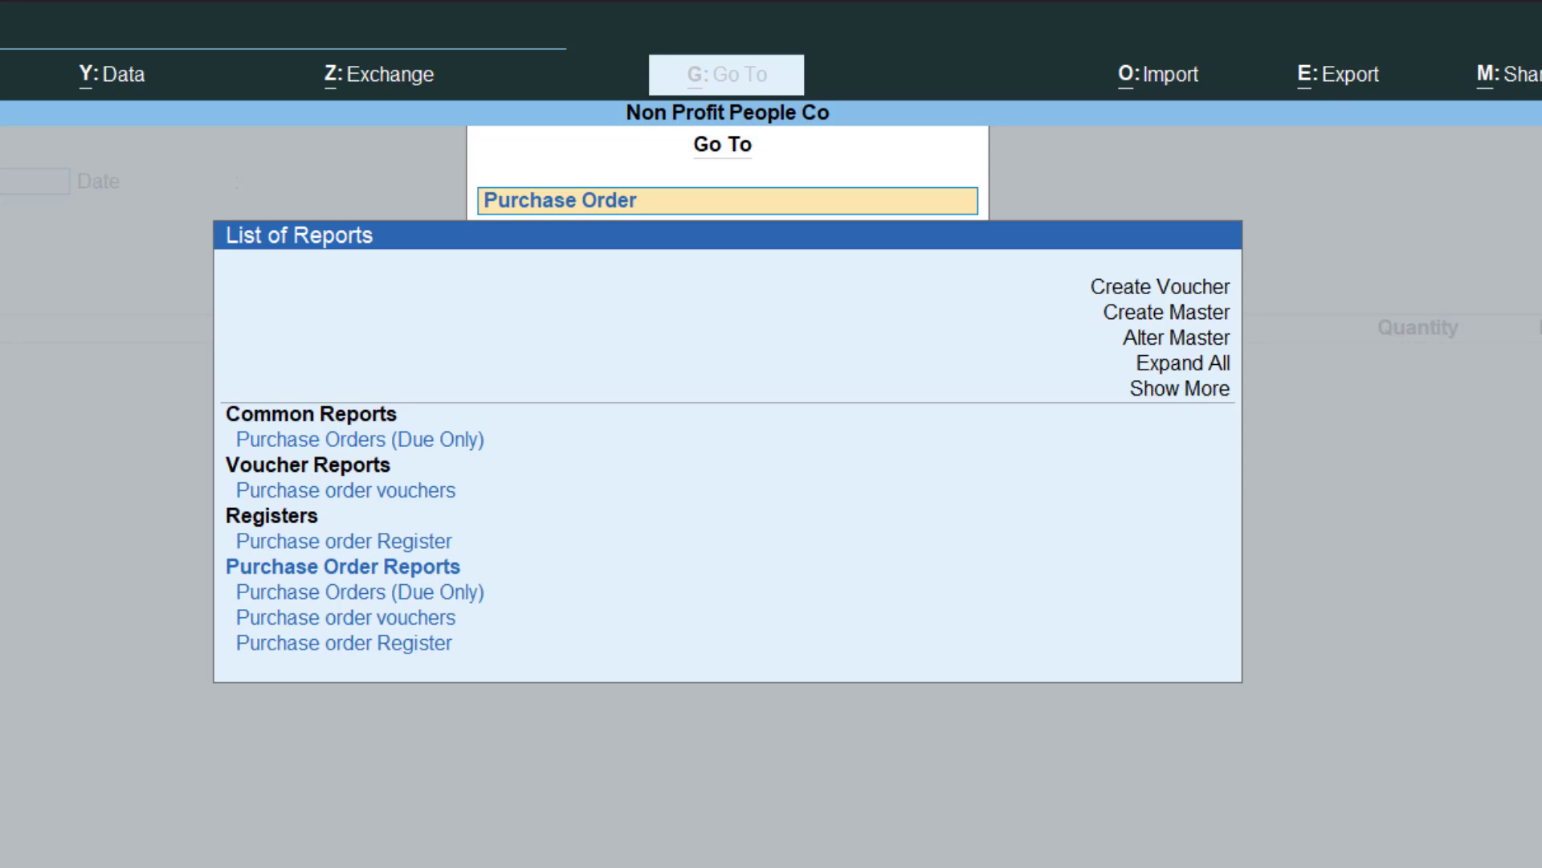
pyautogui.press('Return')
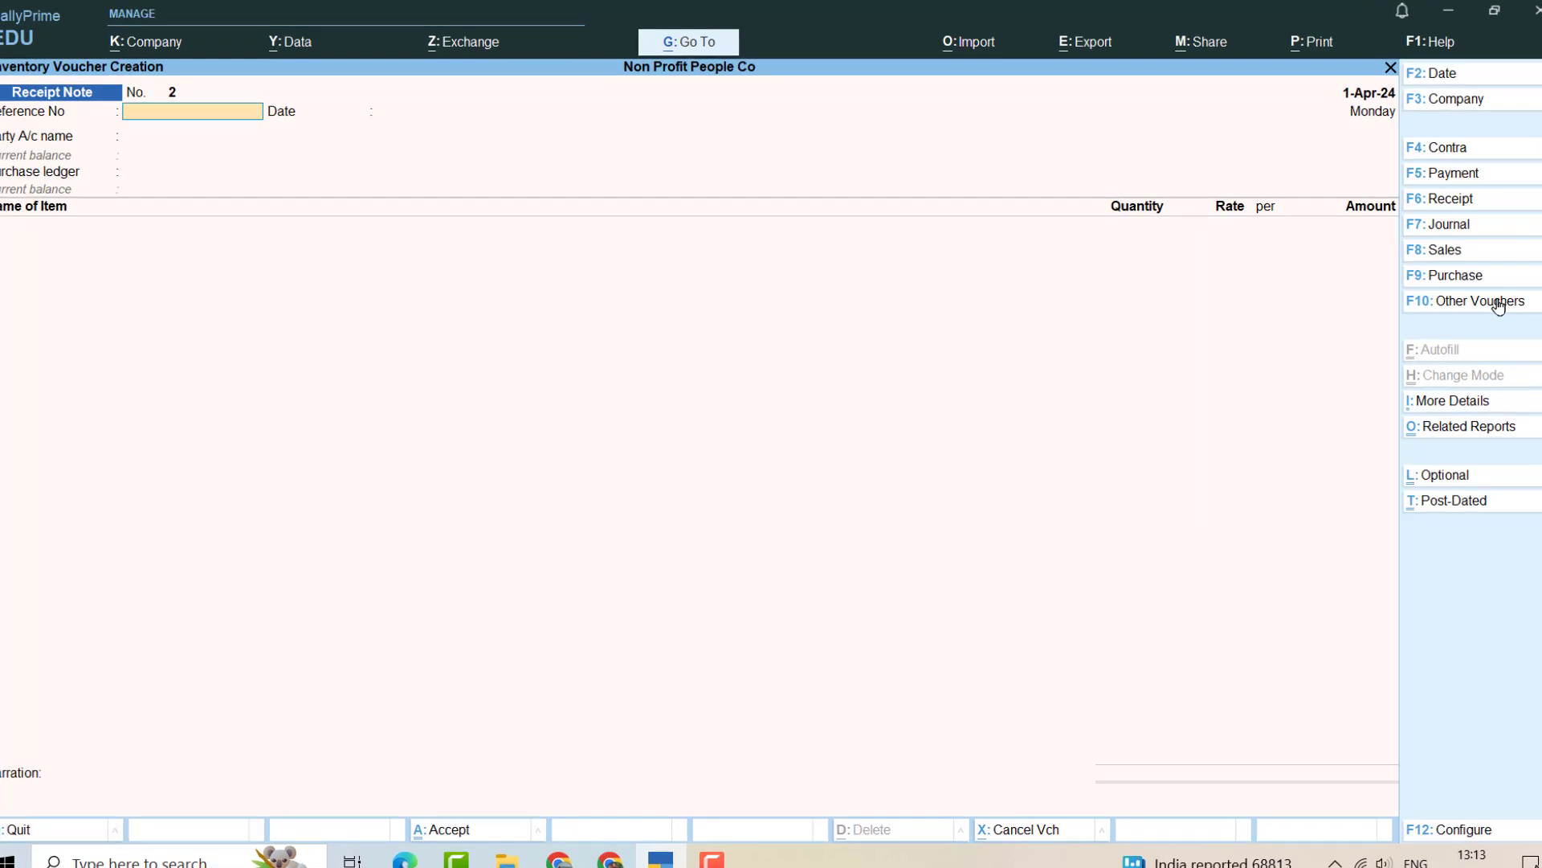
# Open the list of voucher types and show the inactive ones
pyautogui.click(1476, 300)
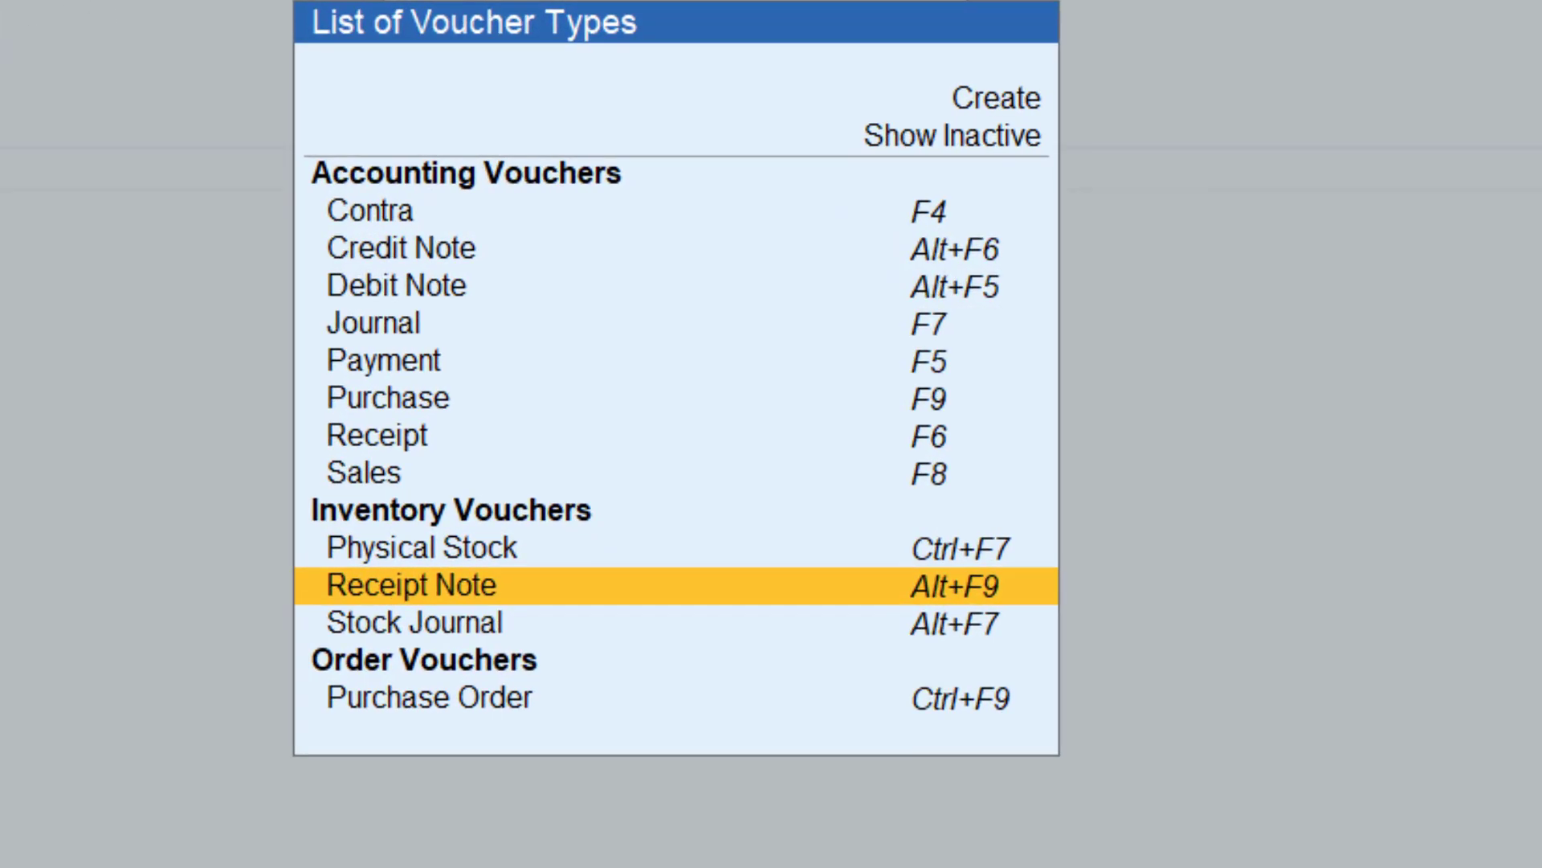
pyautogui.press('Up')
pyautogui.press('Up')
pyautogui.press('Up')
pyautogui.press('Up')
pyautogui.press('Up')
pyautogui.press('Up')
pyautogui.press('Up')
pyautogui.press('Up')
pyautogui.press('Up')
pyautogui.press('Up')
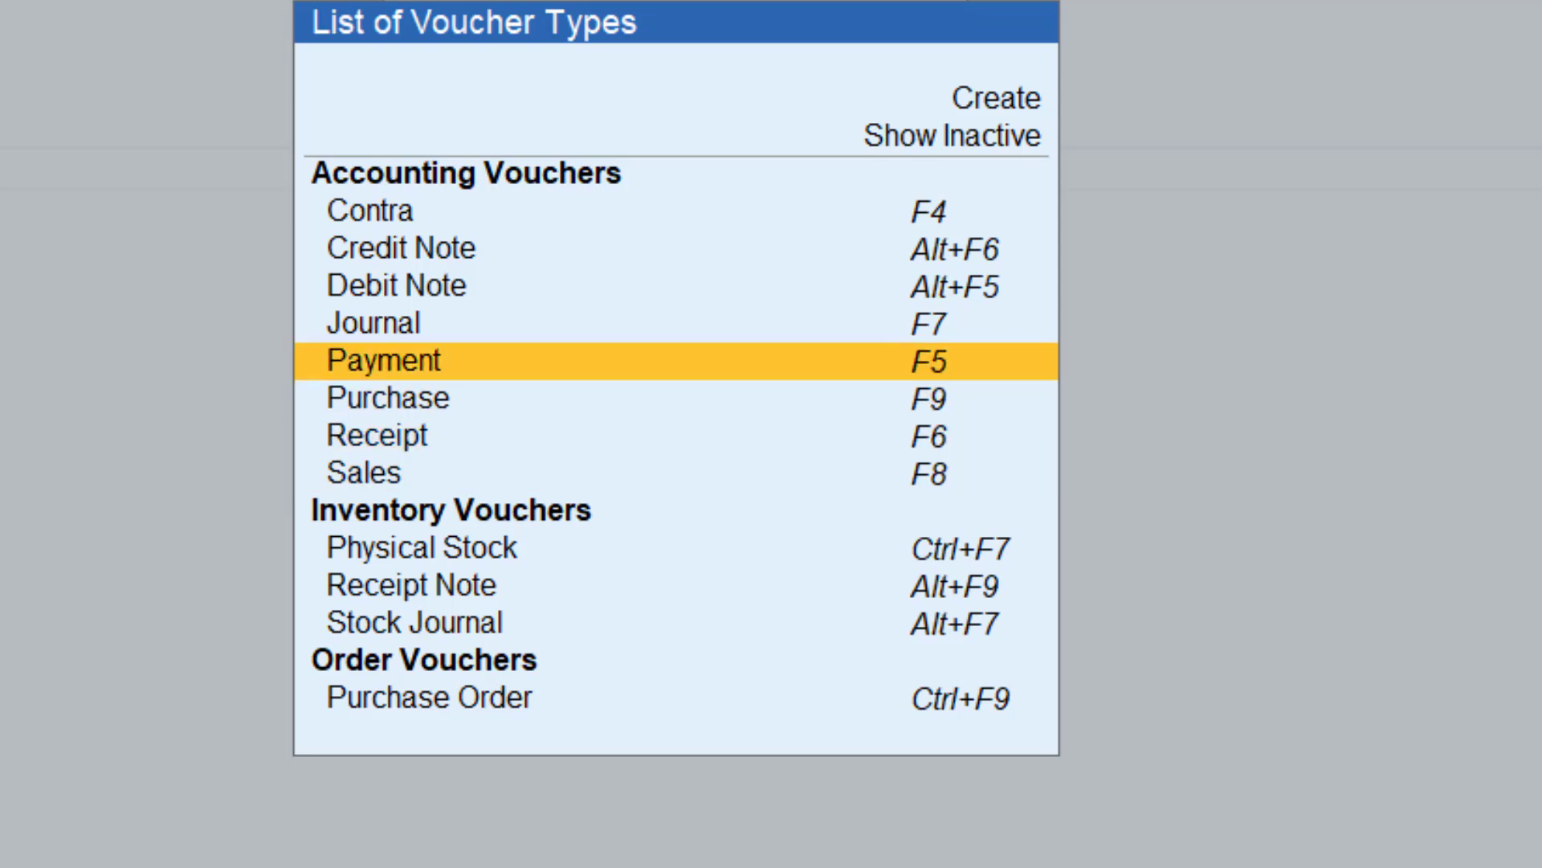
pyautogui.press('Return')
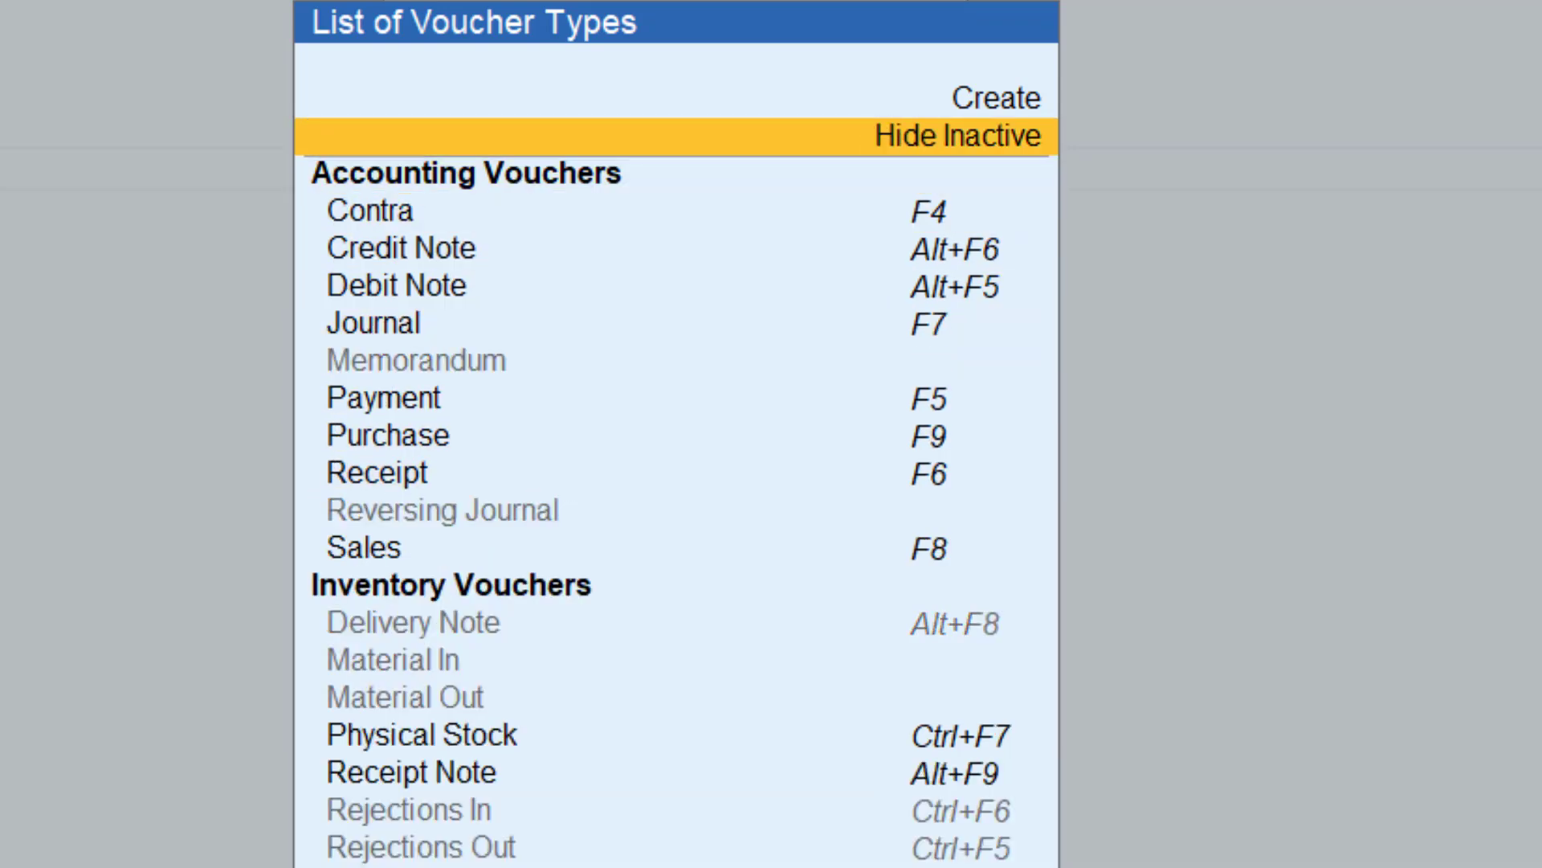
# Choose the Rejections Out inventory voucher type, activate it, and open a new voucher of that type
pyautogui.press('Down')
pyautogui.press('Down')
pyautogui.press('Down')
pyautogui.press('Down')
pyautogui.press('Down')
pyautogui.press('Down')
pyautogui.press('Down')
pyautogui.press('Down')
pyautogui.press('Down')
pyautogui.press('Down')
pyautogui.press('Down')
pyautogui.press('Down')
pyautogui.press('Down')
pyautogui.press('Down')
pyautogui.press('Down')
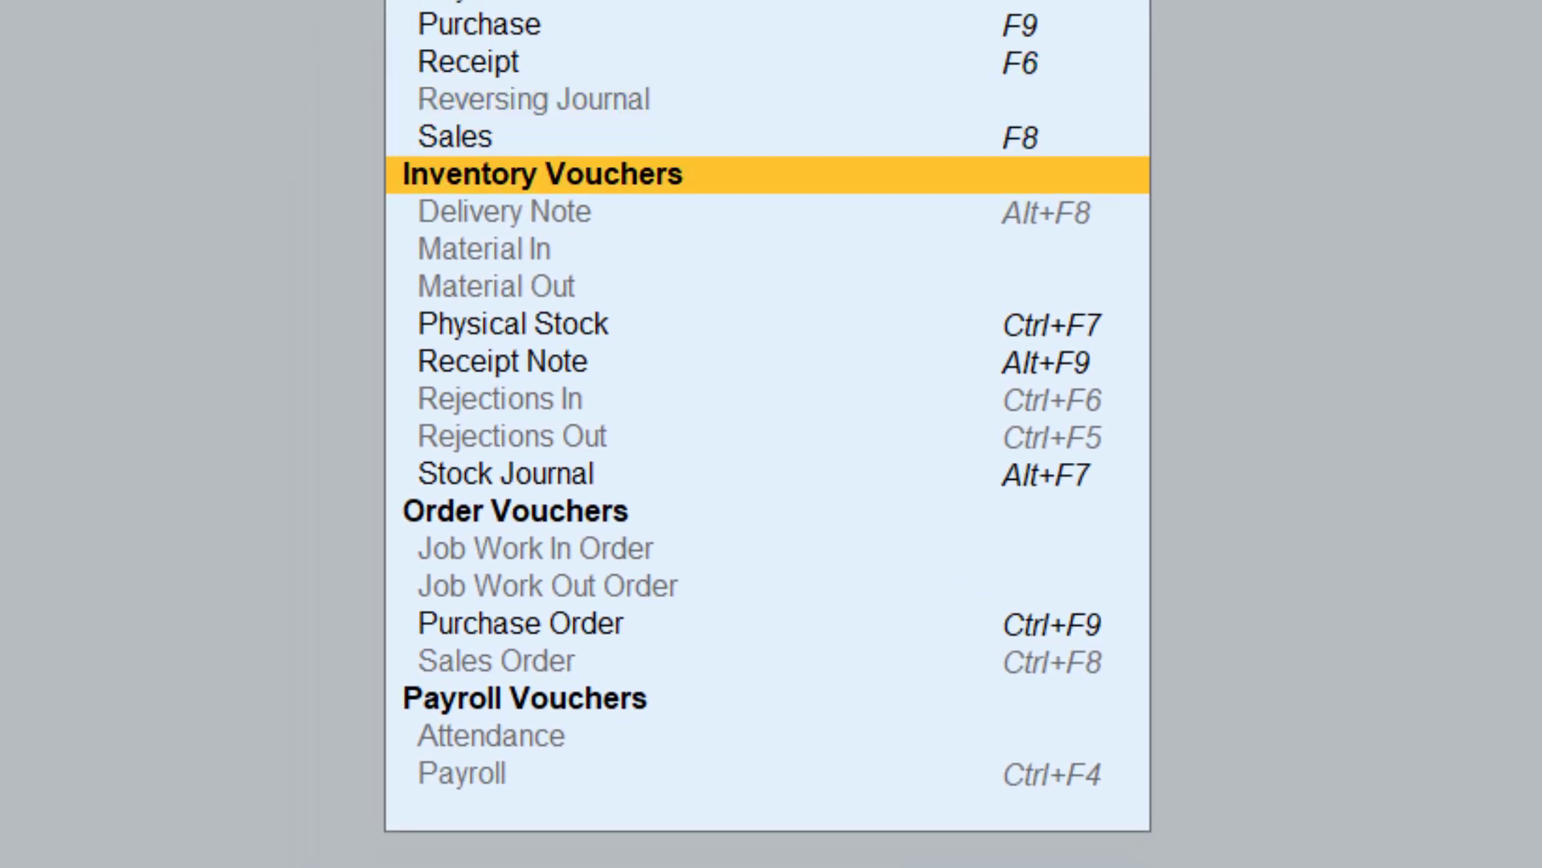
pyautogui.press('Down')
pyautogui.press('Down')
pyautogui.press('Down')
pyautogui.press('Down')
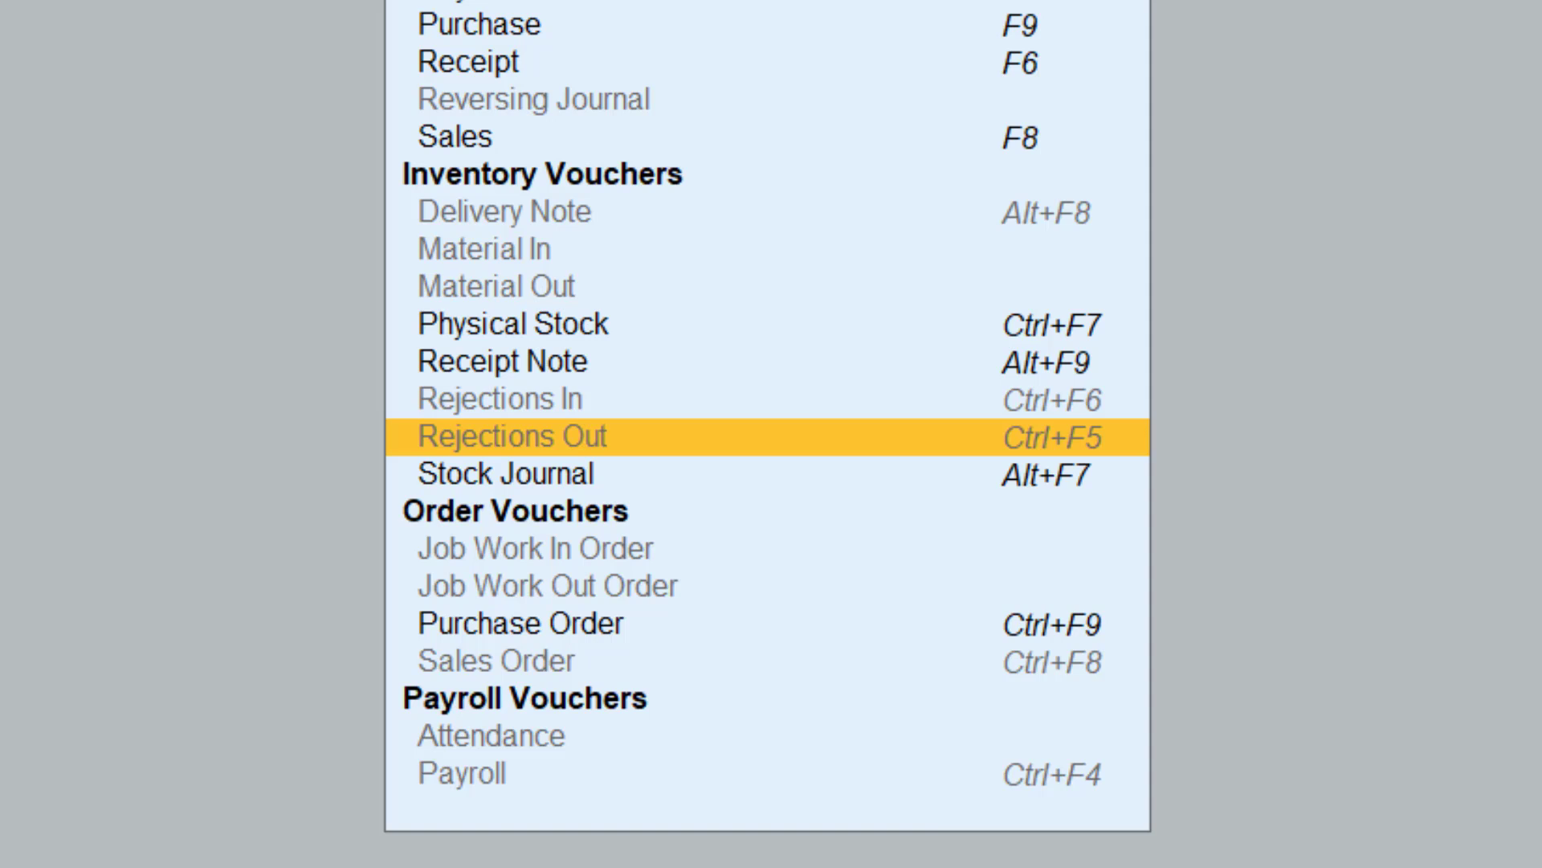
pyautogui.press('Up')
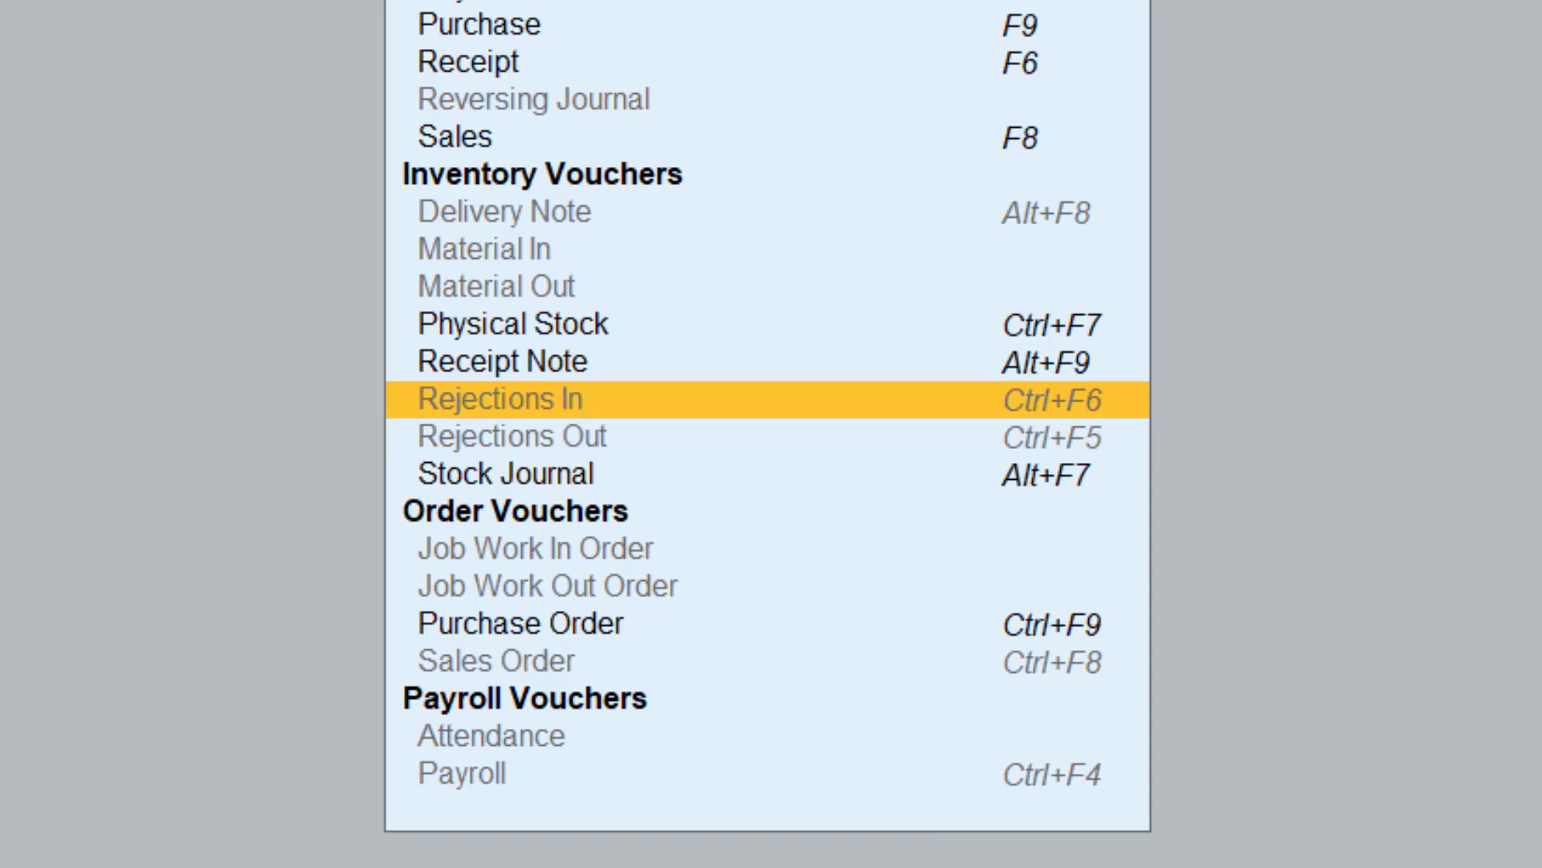
pyautogui.press('Down')
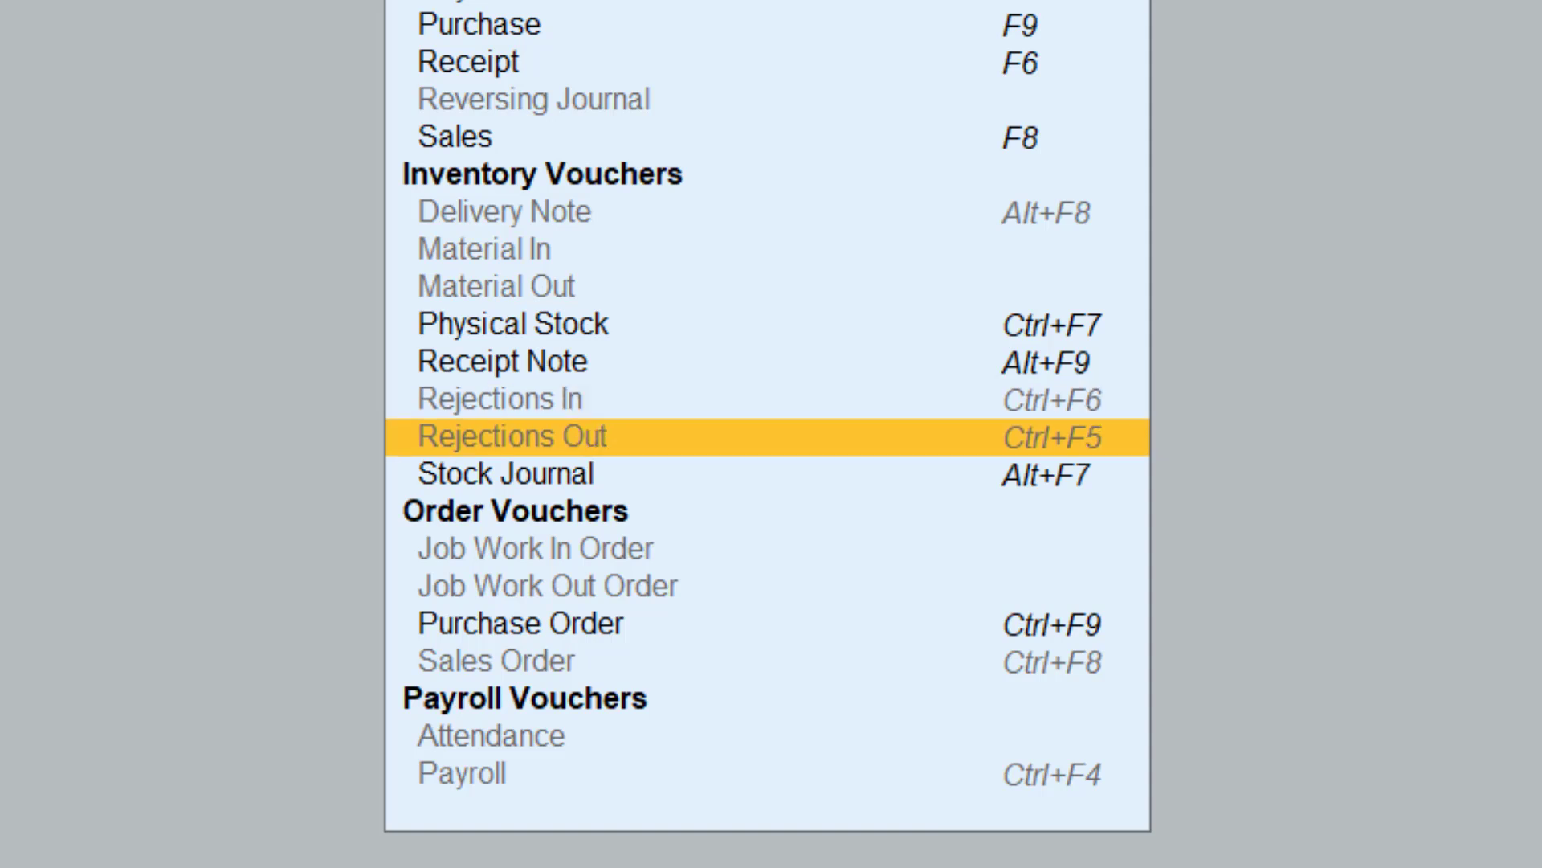
pyautogui.press('Return')
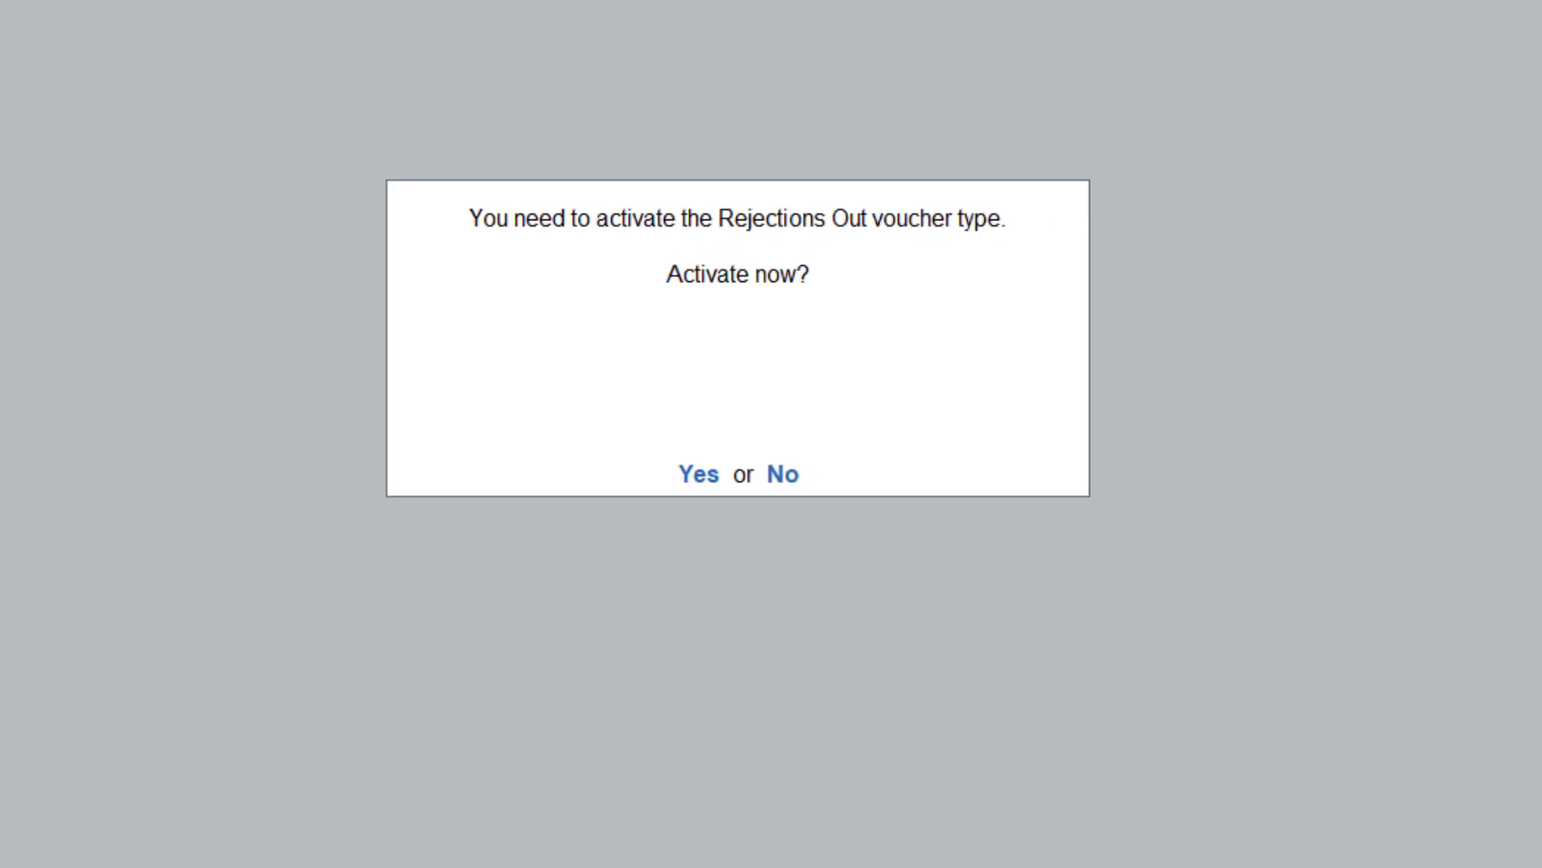
pyautogui.press('y')
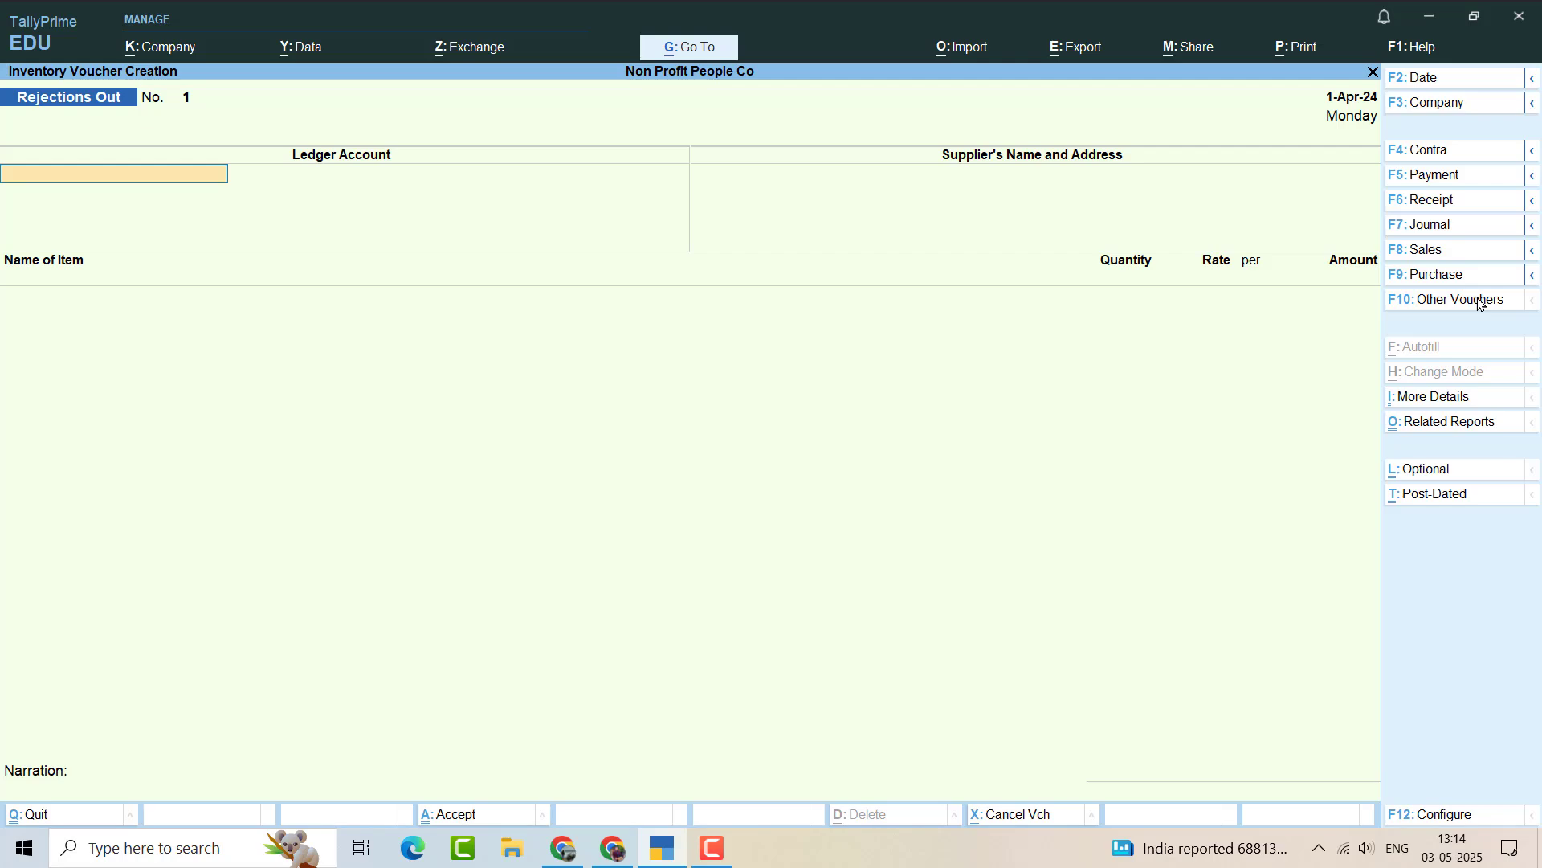
# Set the Rejections Out voucher's ledger account to Samsung Electronincs and accept the party details
pyautogui.write('Sa')
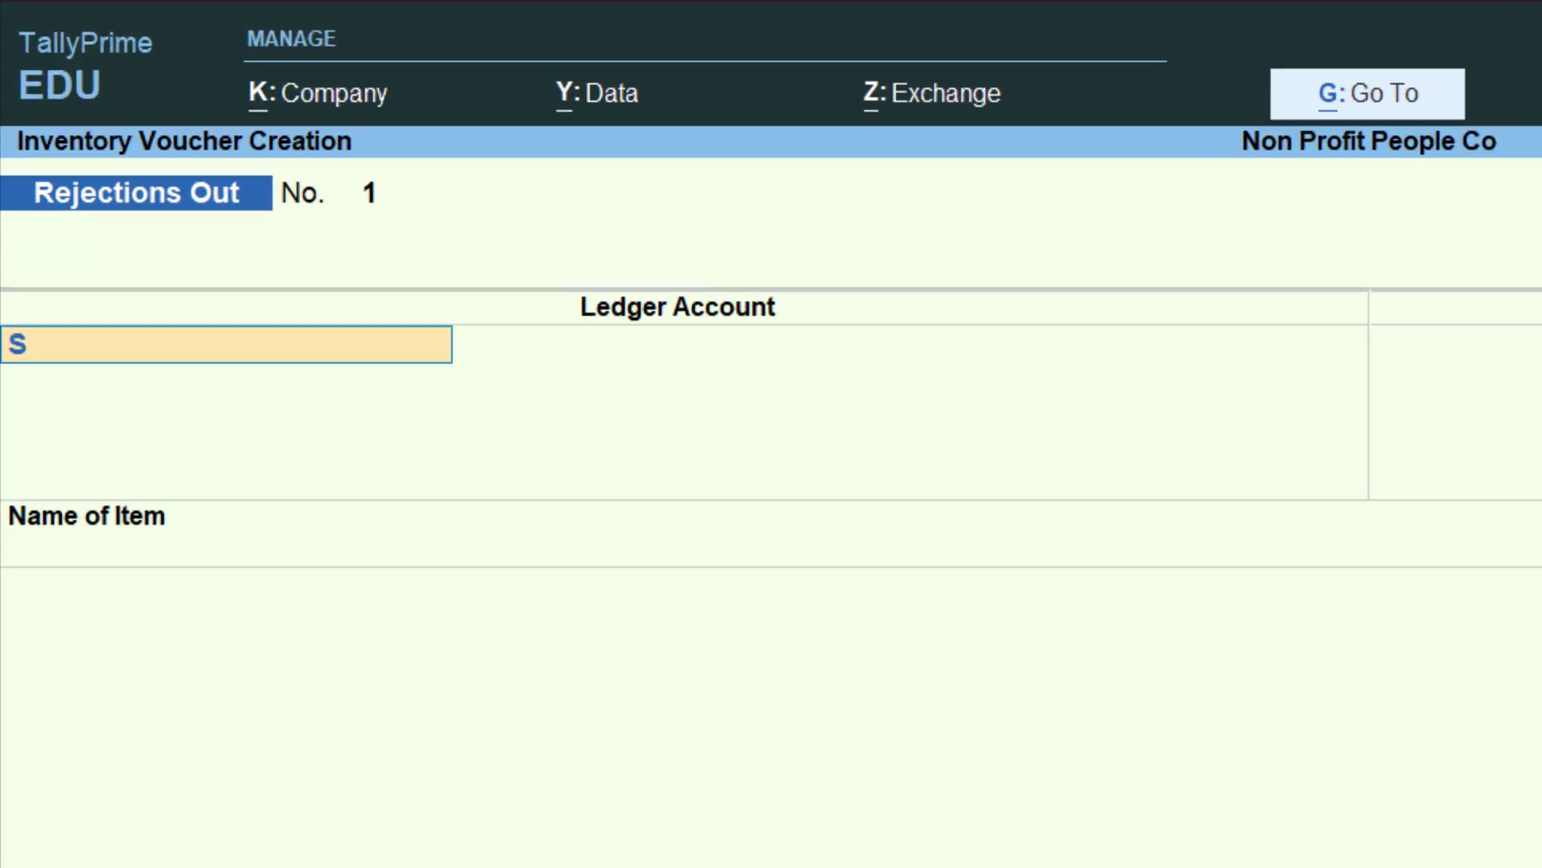
pyautogui.write('m')
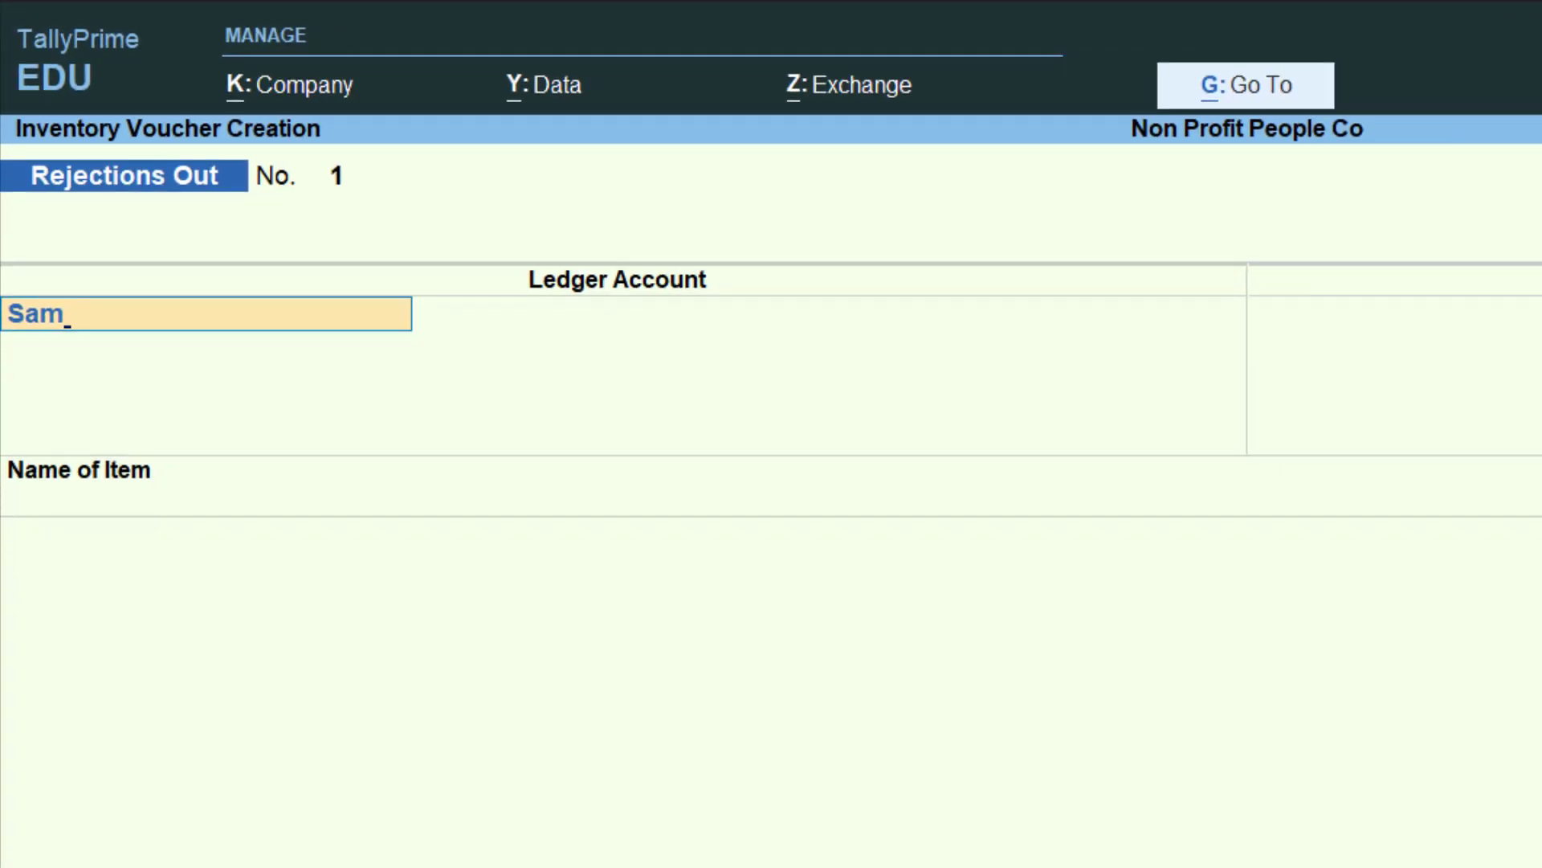
pyautogui.press('Return')
pyautogui.press('Return')
pyautogui.press('Return')
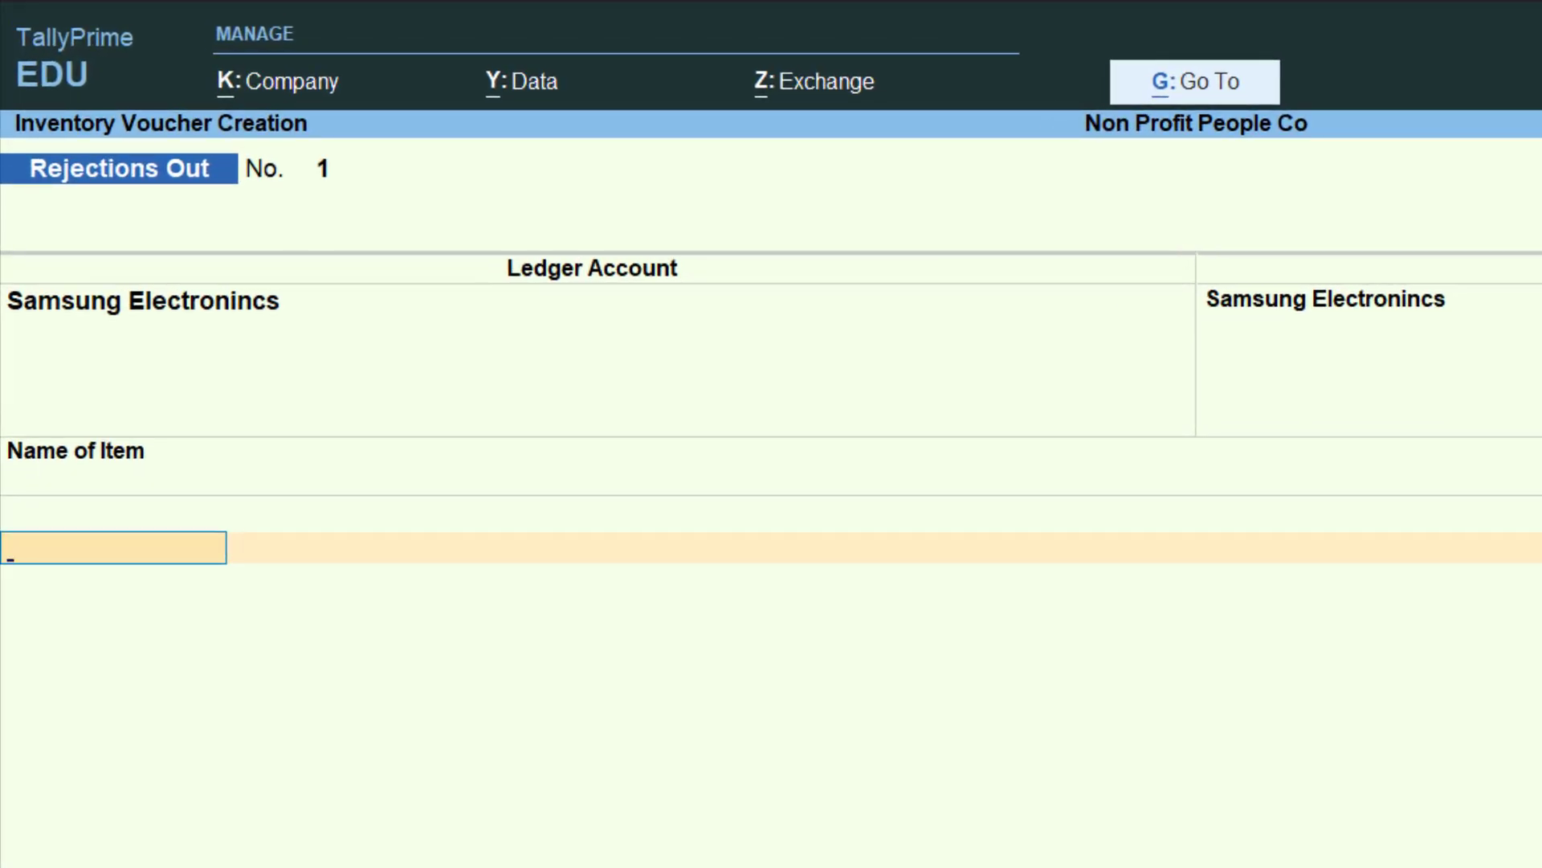
# Add Samsung Galaxy J7 to the Rejections Out voucher and allocate it to tracking number PO-01
pyautogui.write('J')
pyautogui.press('Return')
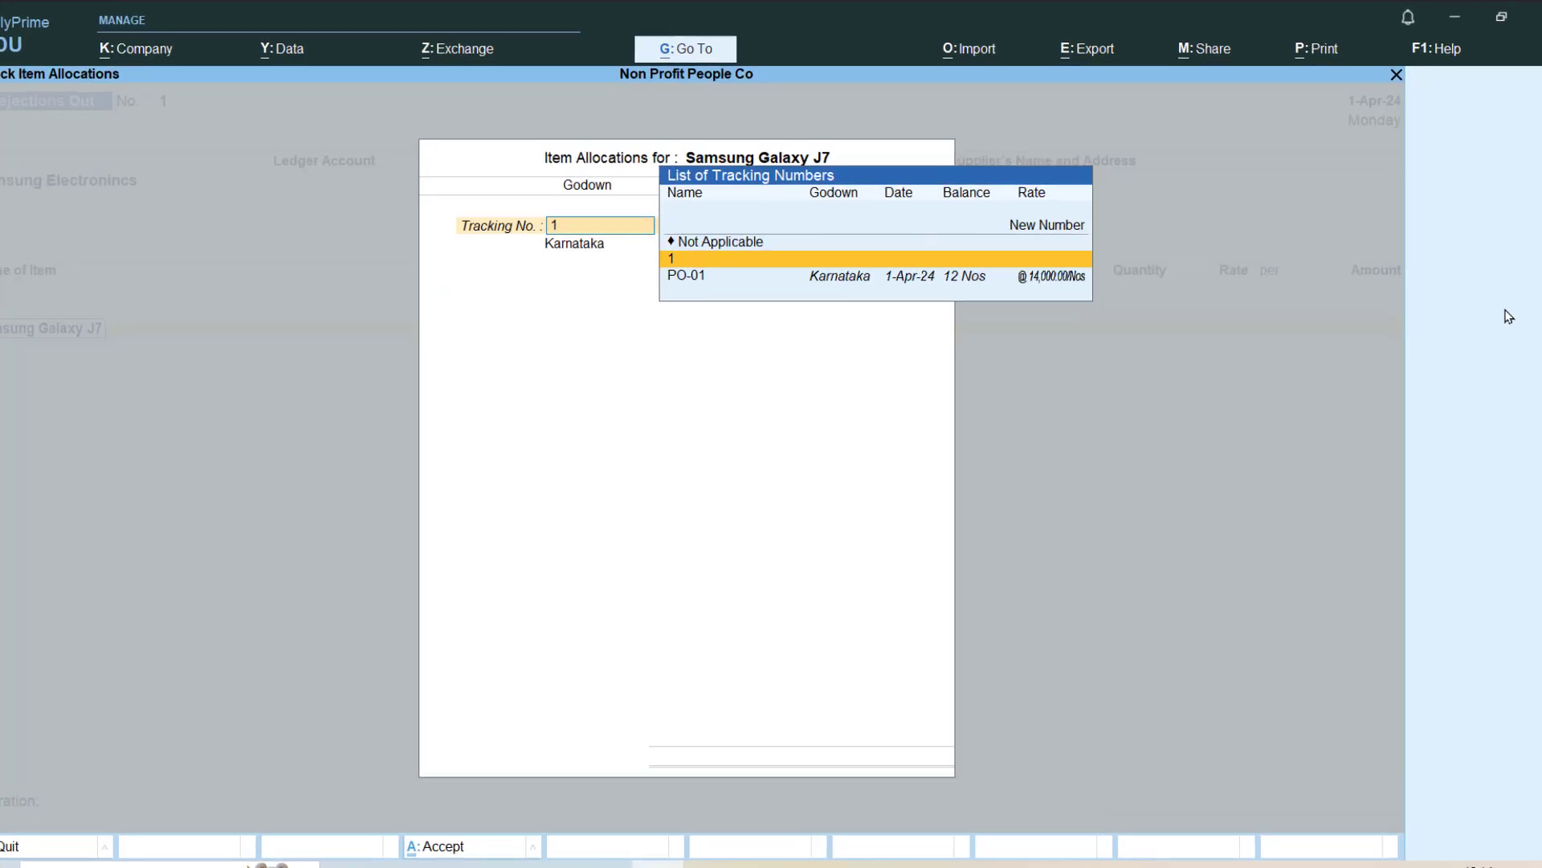
pyautogui.press('Down')
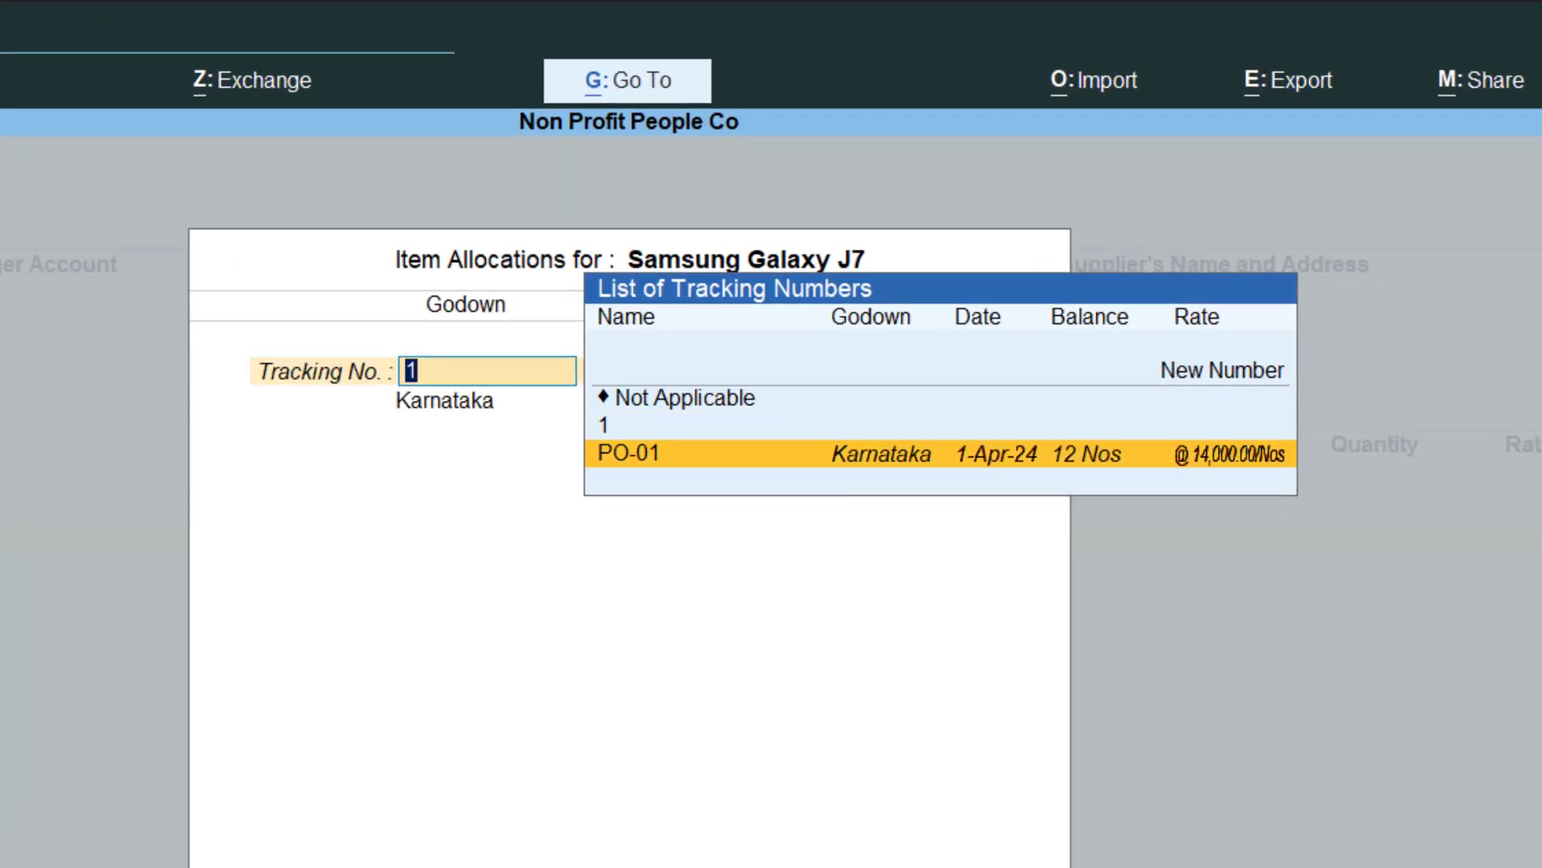
pyautogui.press('Return')
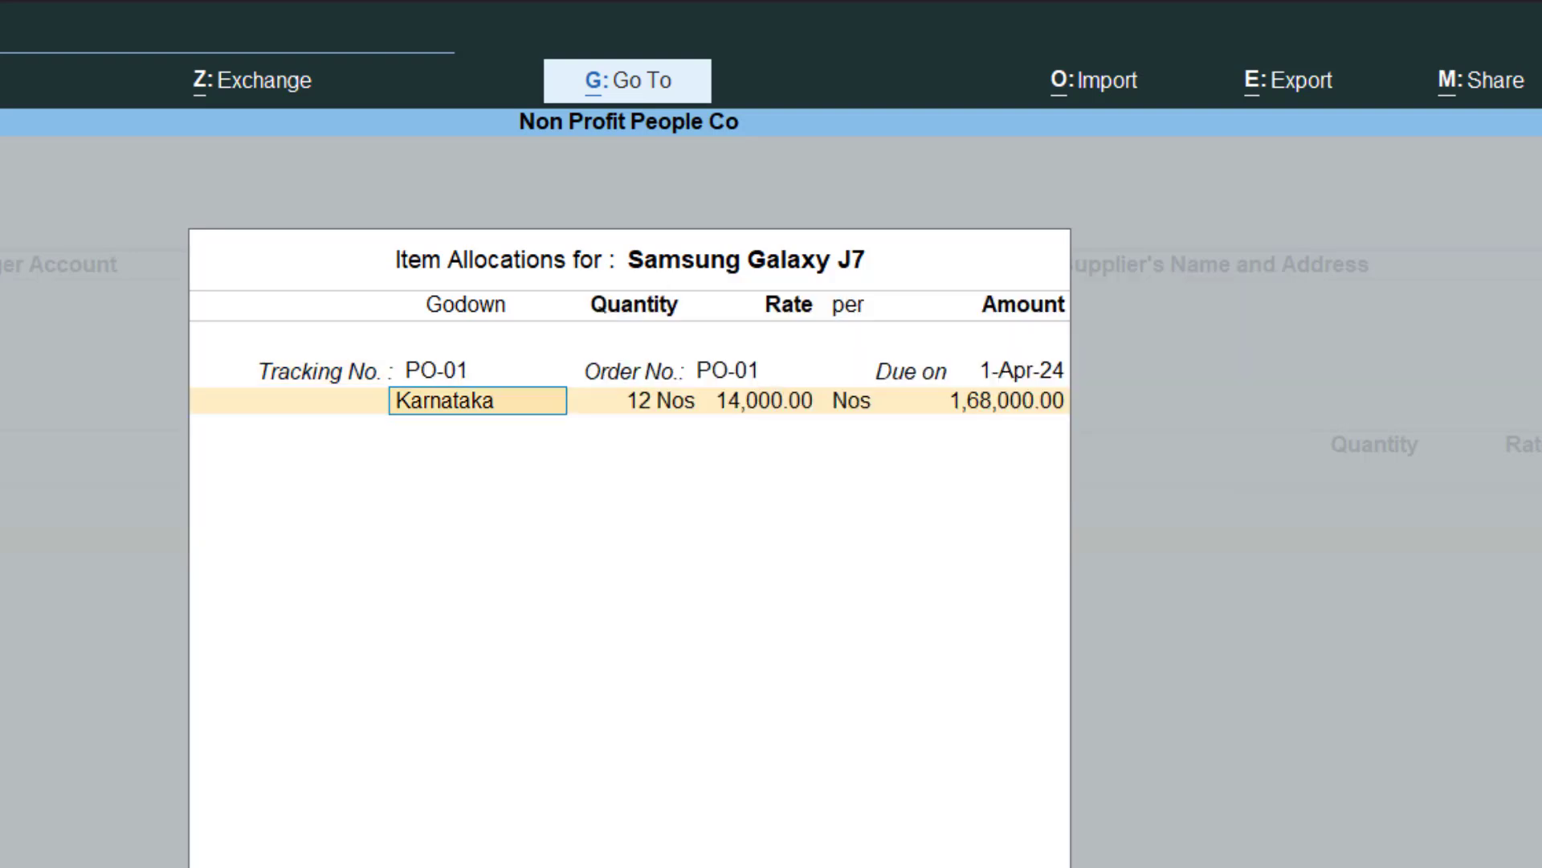
# Set the rejected Samsung Galaxy J7 quantity to 1 Nos from the Karnataka godown and complete the item allocation
pyautogui.press('Return')
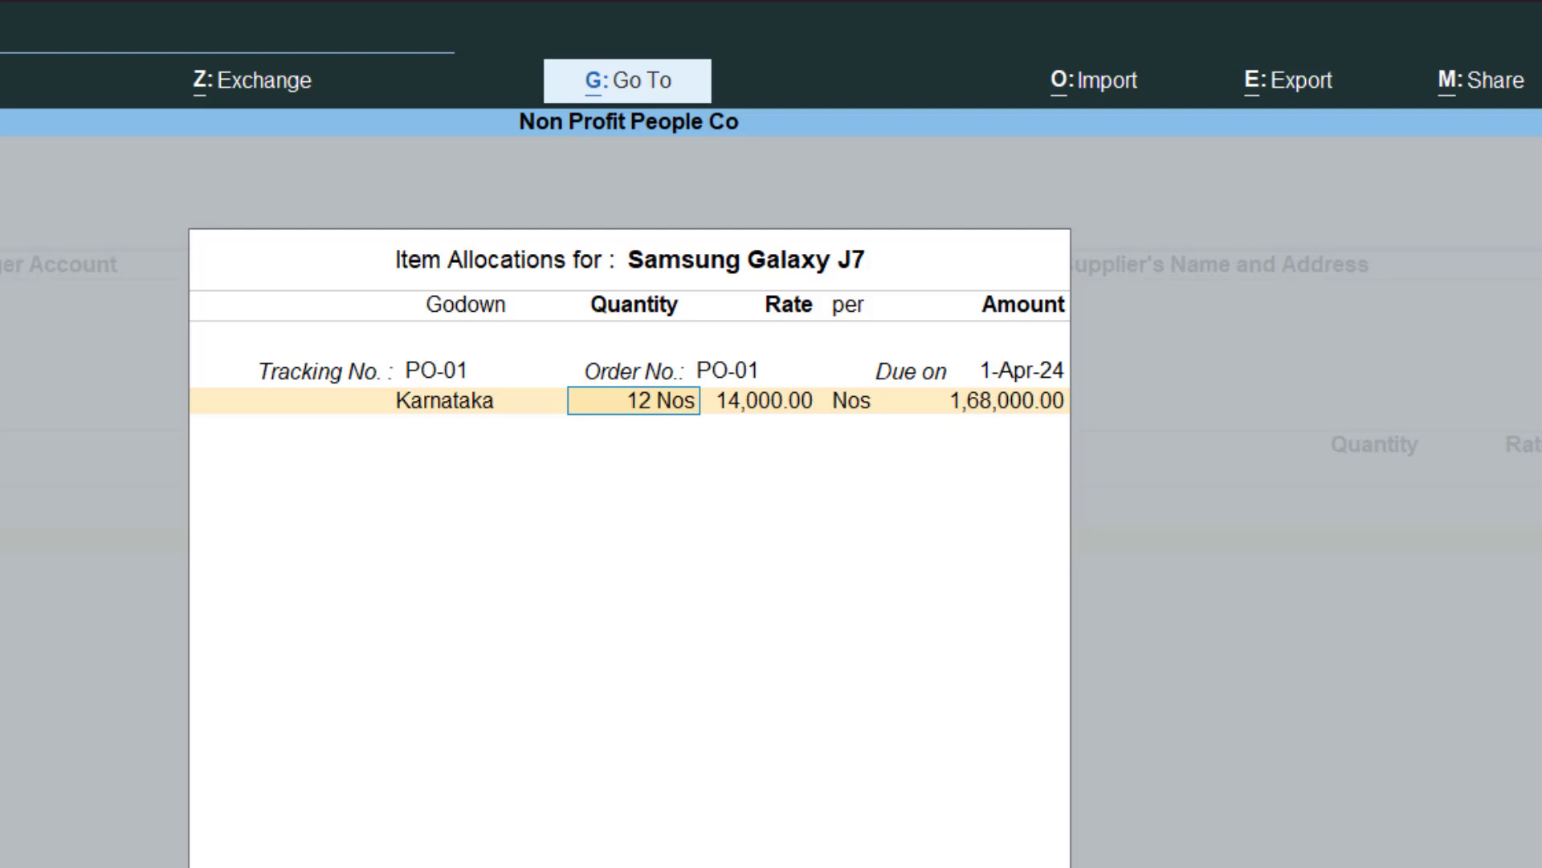
pyautogui.write('1')
pyautogui.press('Return')
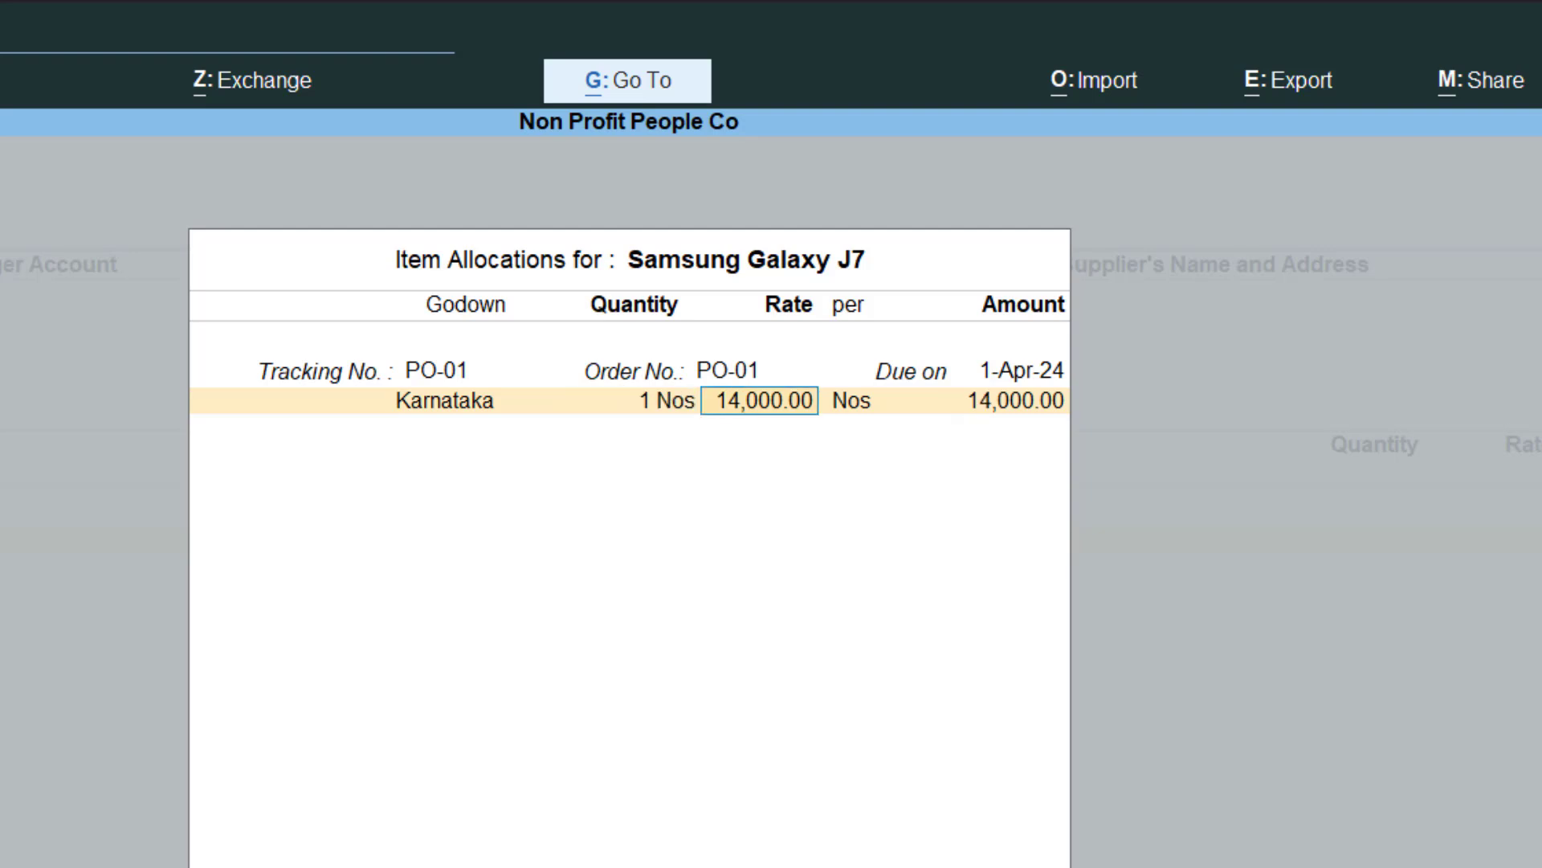
pyautogui.press('Return')
pyautogui.press('Return')
pyautogui.press('Return')
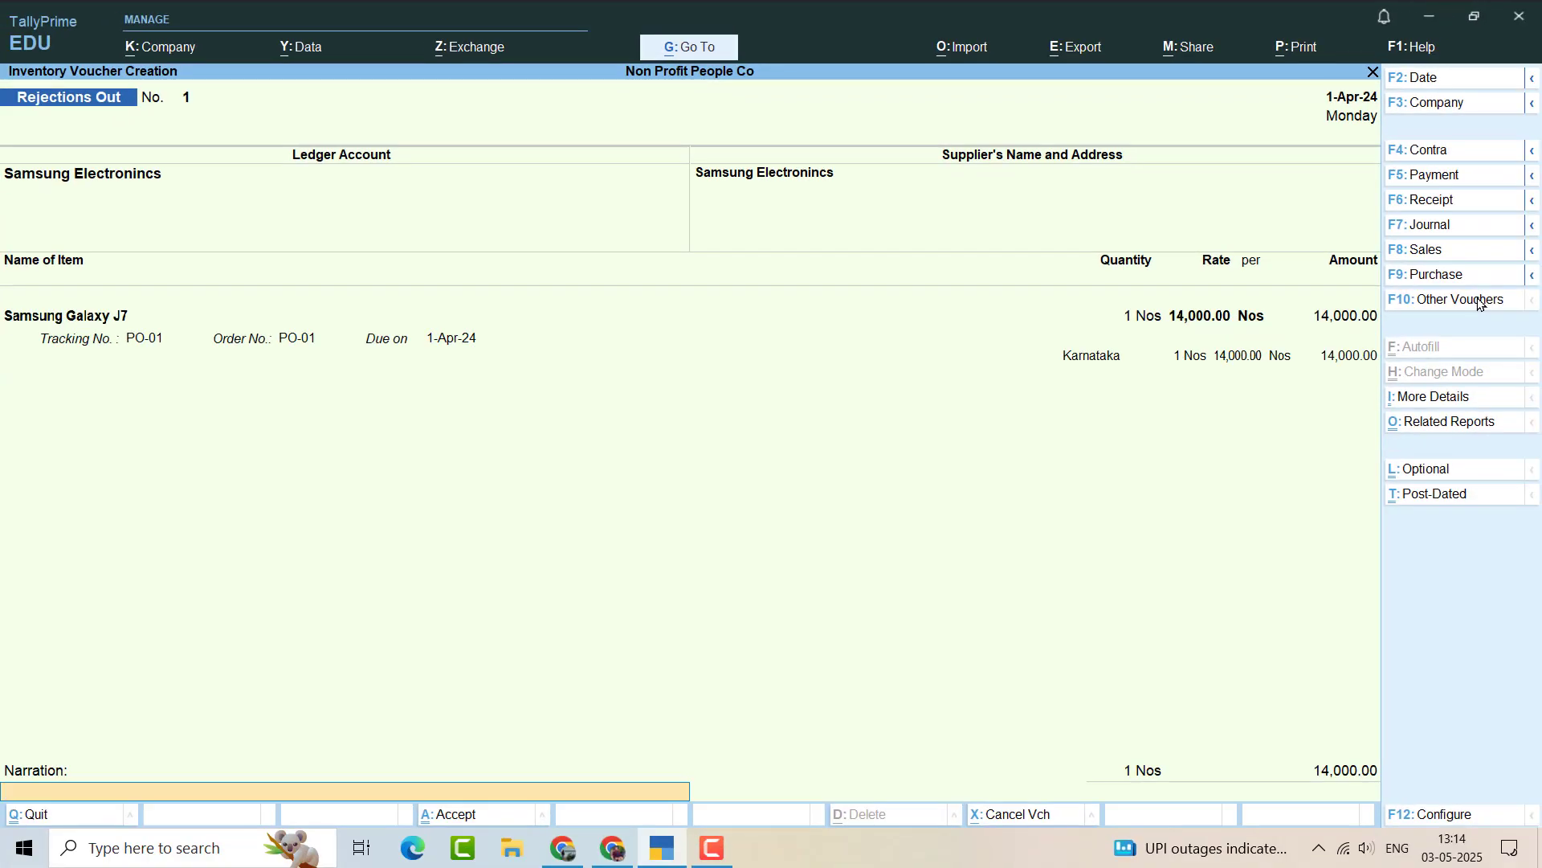
# Enter the narration "being items rejected" and save the Rejections Out voucher
pyautogui.write('being items rejected')
pyautogui.press('Return')
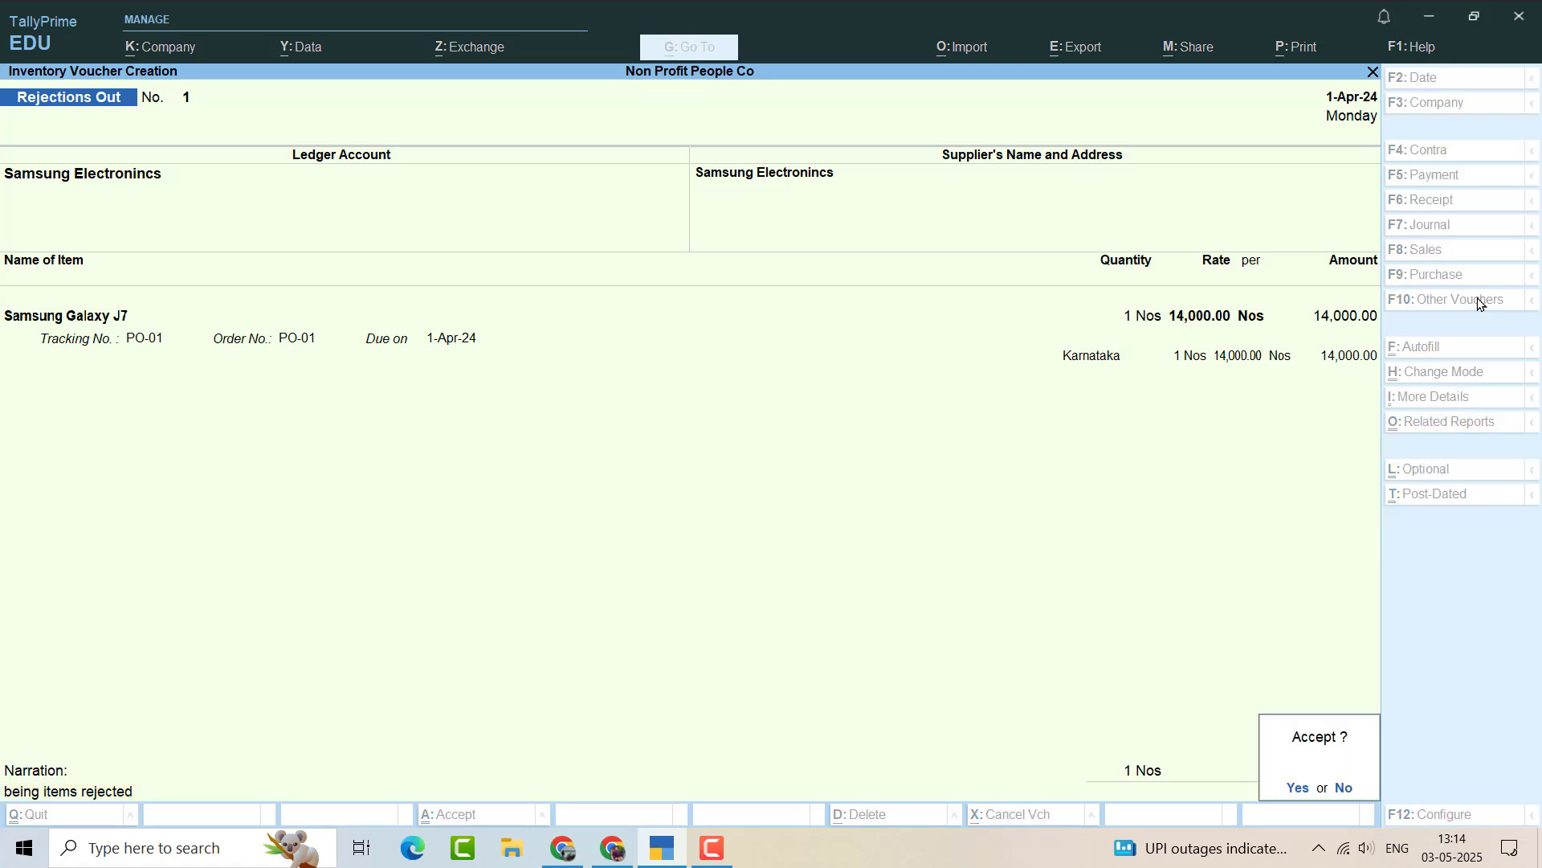
pyautogui.press('y')
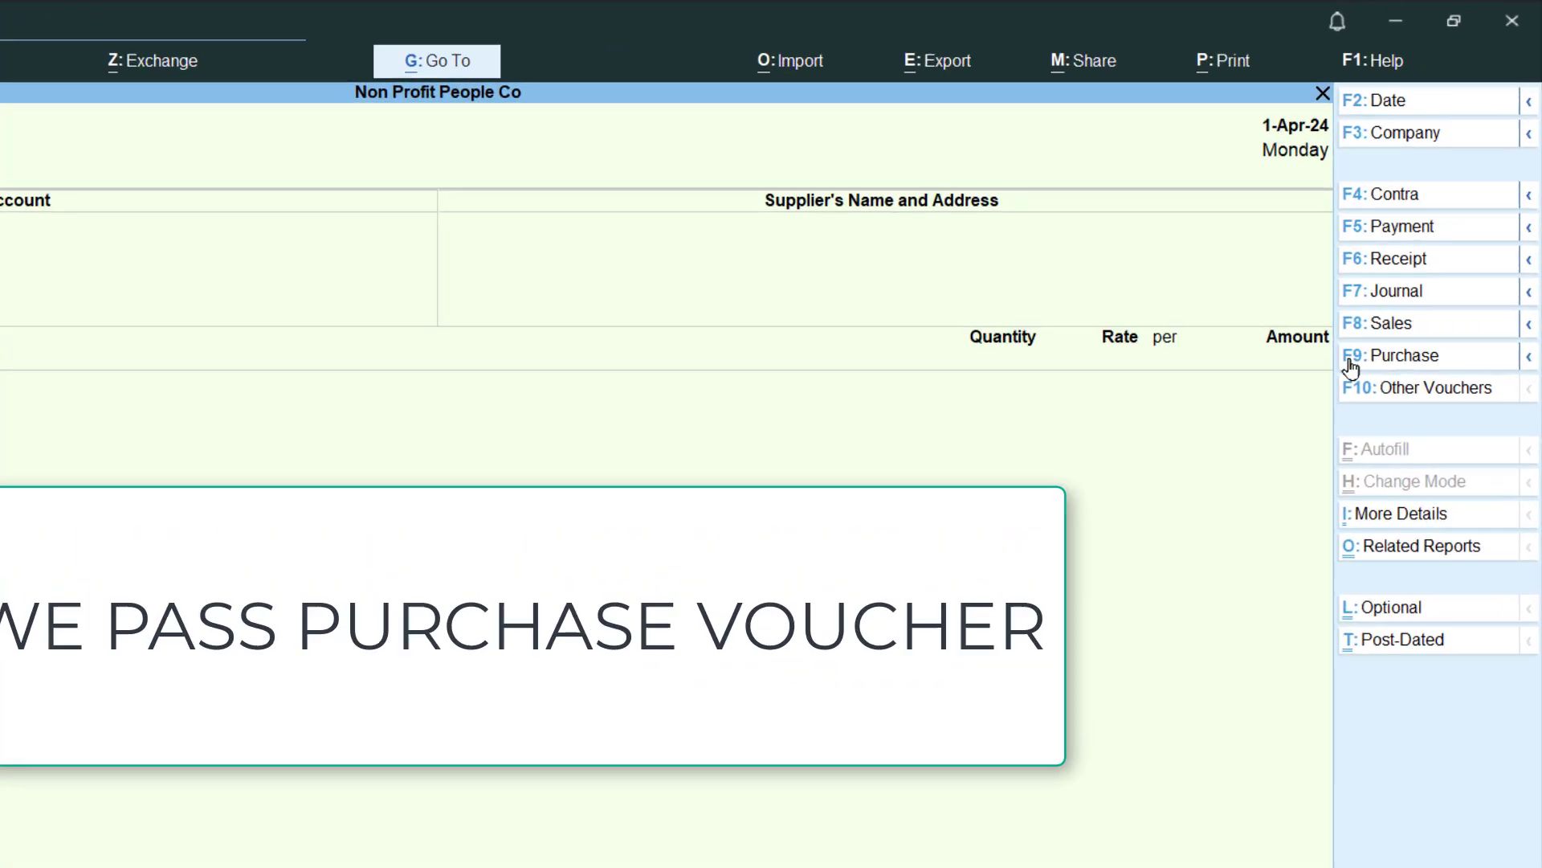
# Start a Purchase voucher with supplier invoice number PUR/1 dated 1-Apr-24 and Samsung Electronincs as the party account
pyautogui.click(1345, 493)
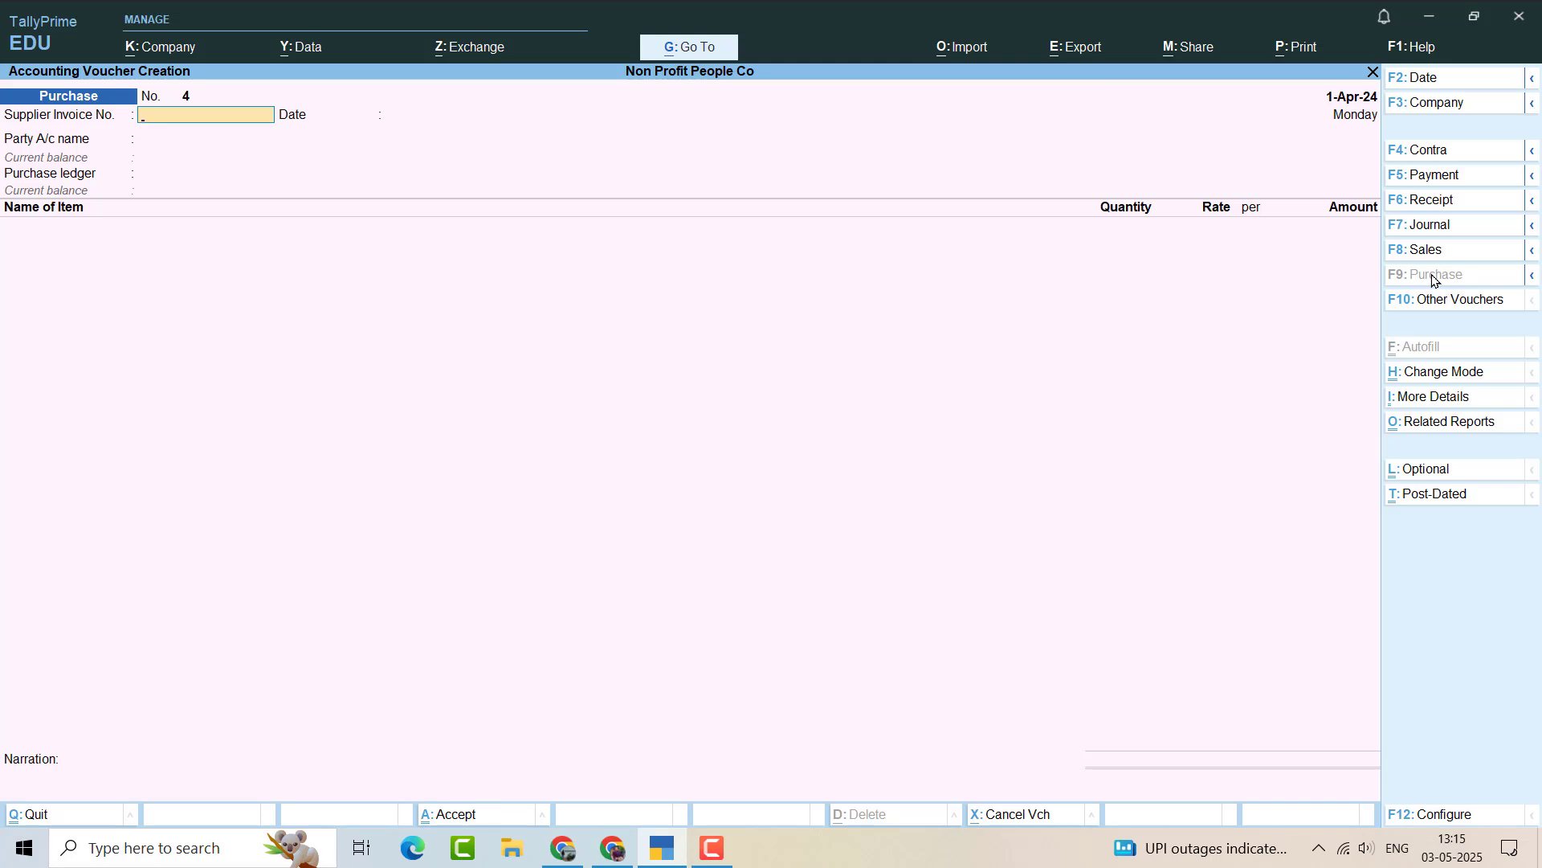
pyautogui.write('PUR/1')
pyautogui.press('Return')
pyautogui.press('Return')
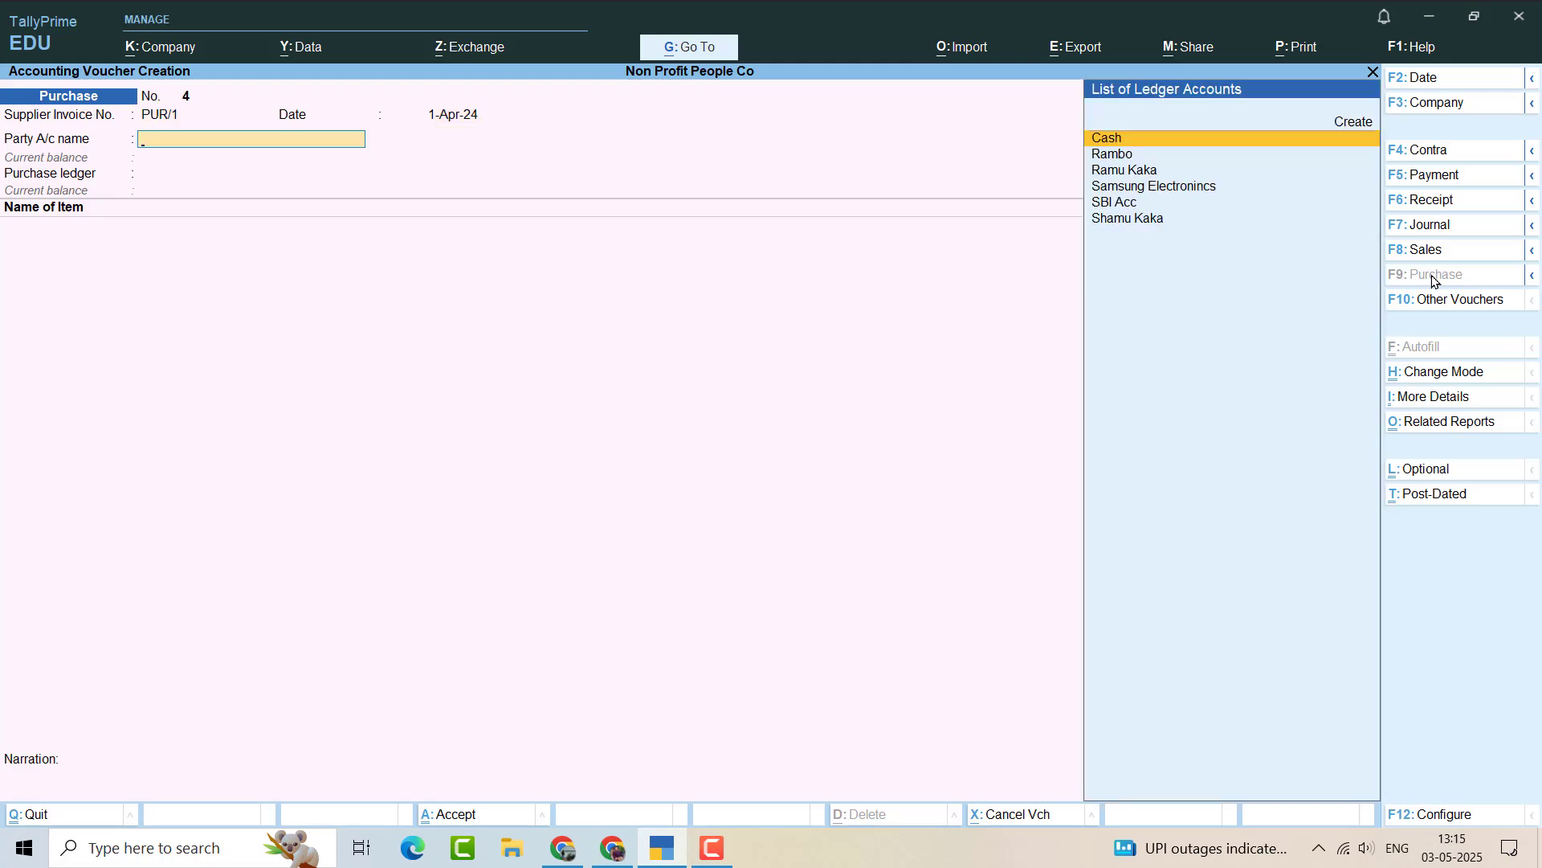
pyautogui.press('Down')
pyautogui.press('Down')
pyautogui.press('Down')
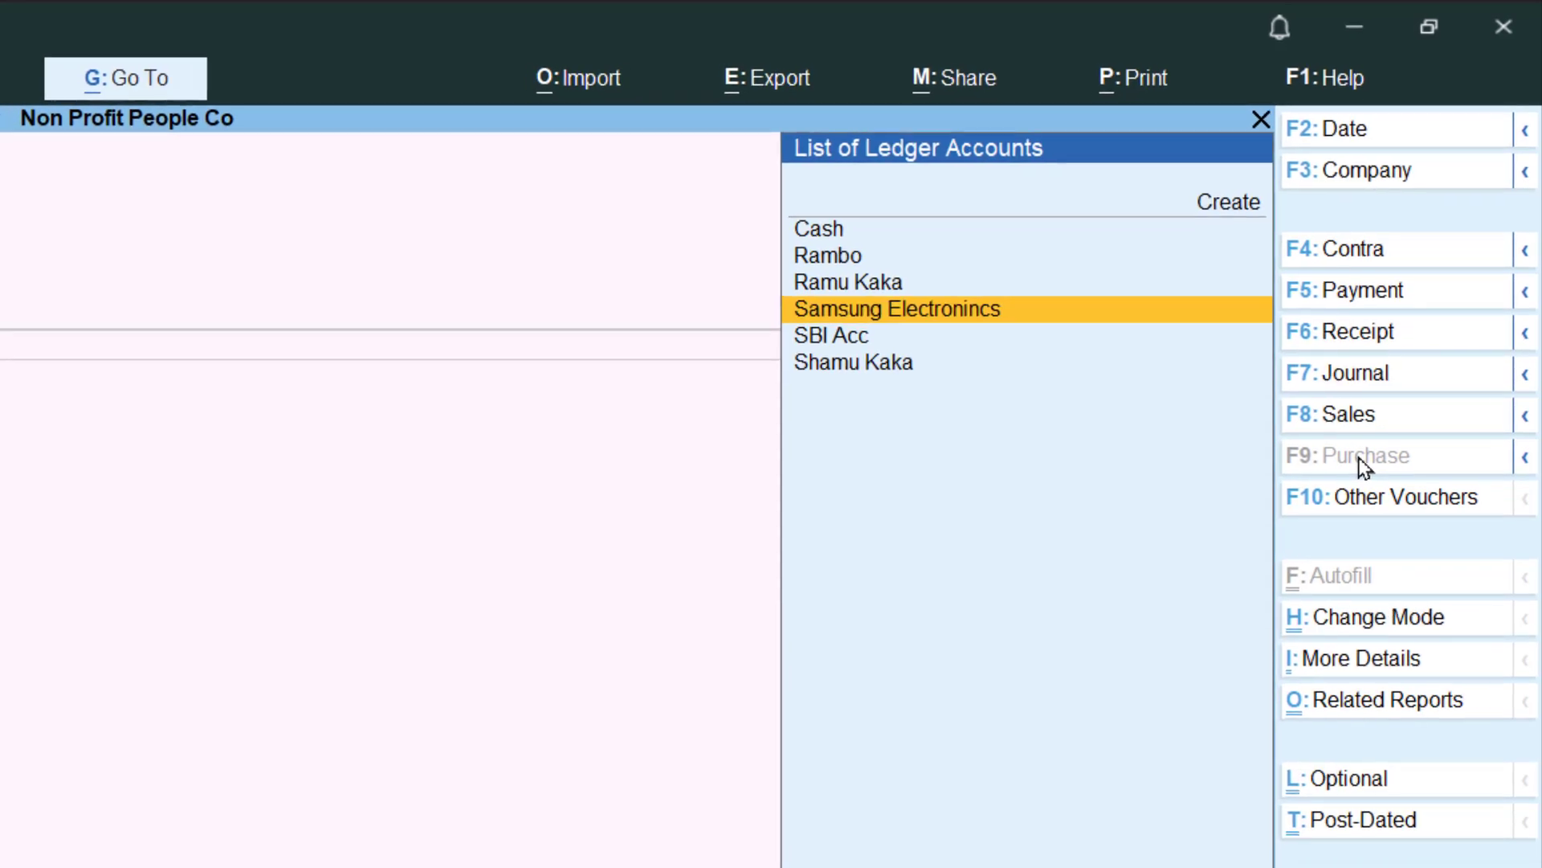
pyautogui.press('Return')
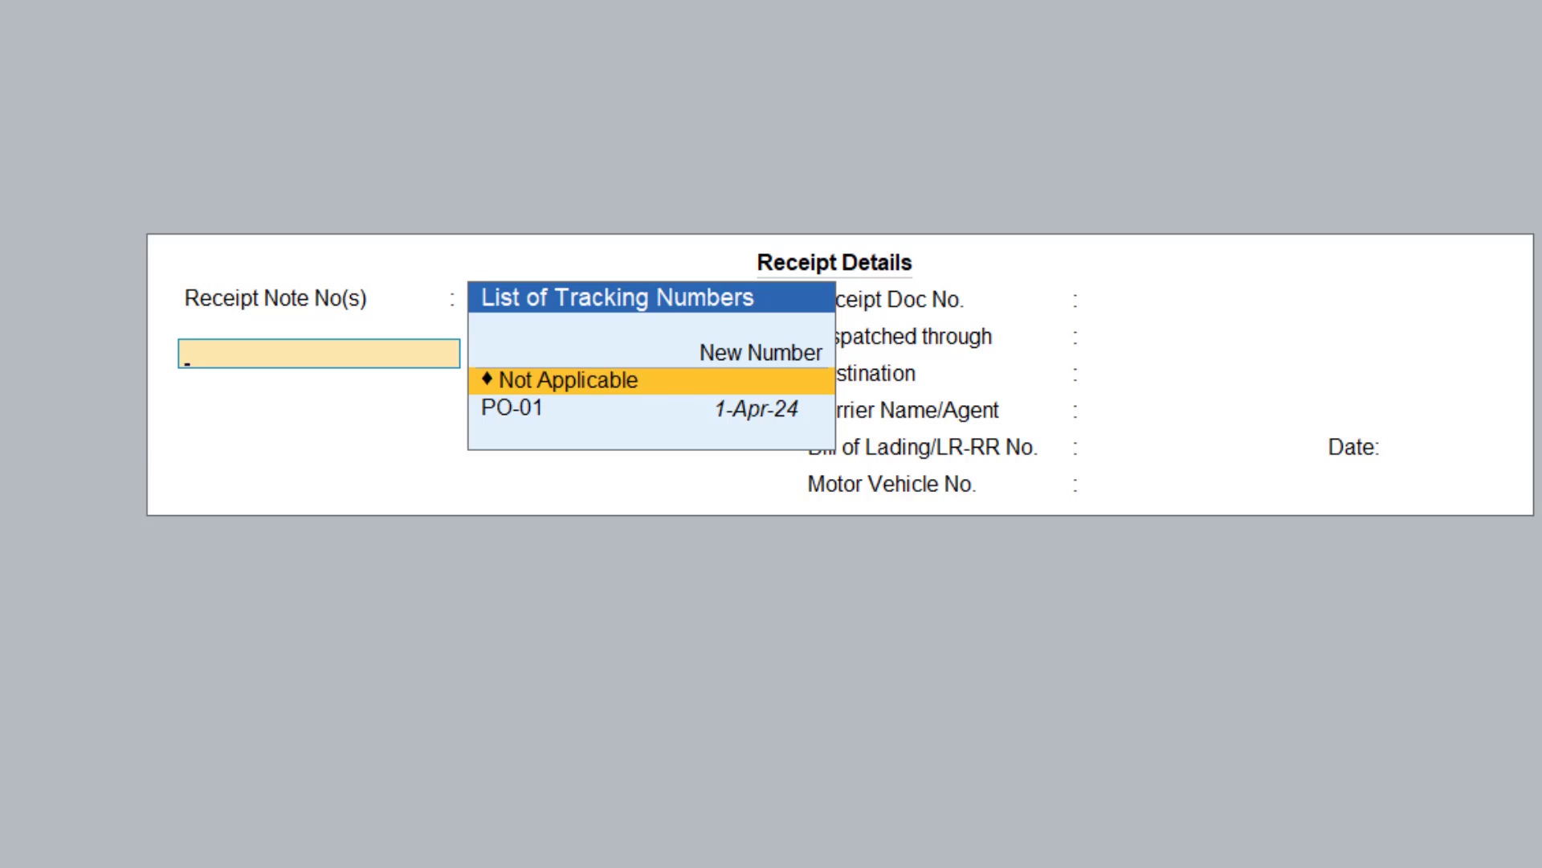
# Link receipt note PO-01 dated 1-Apr-24 to the purchase and accept the receipt and party details
pyautogui.press('Down')
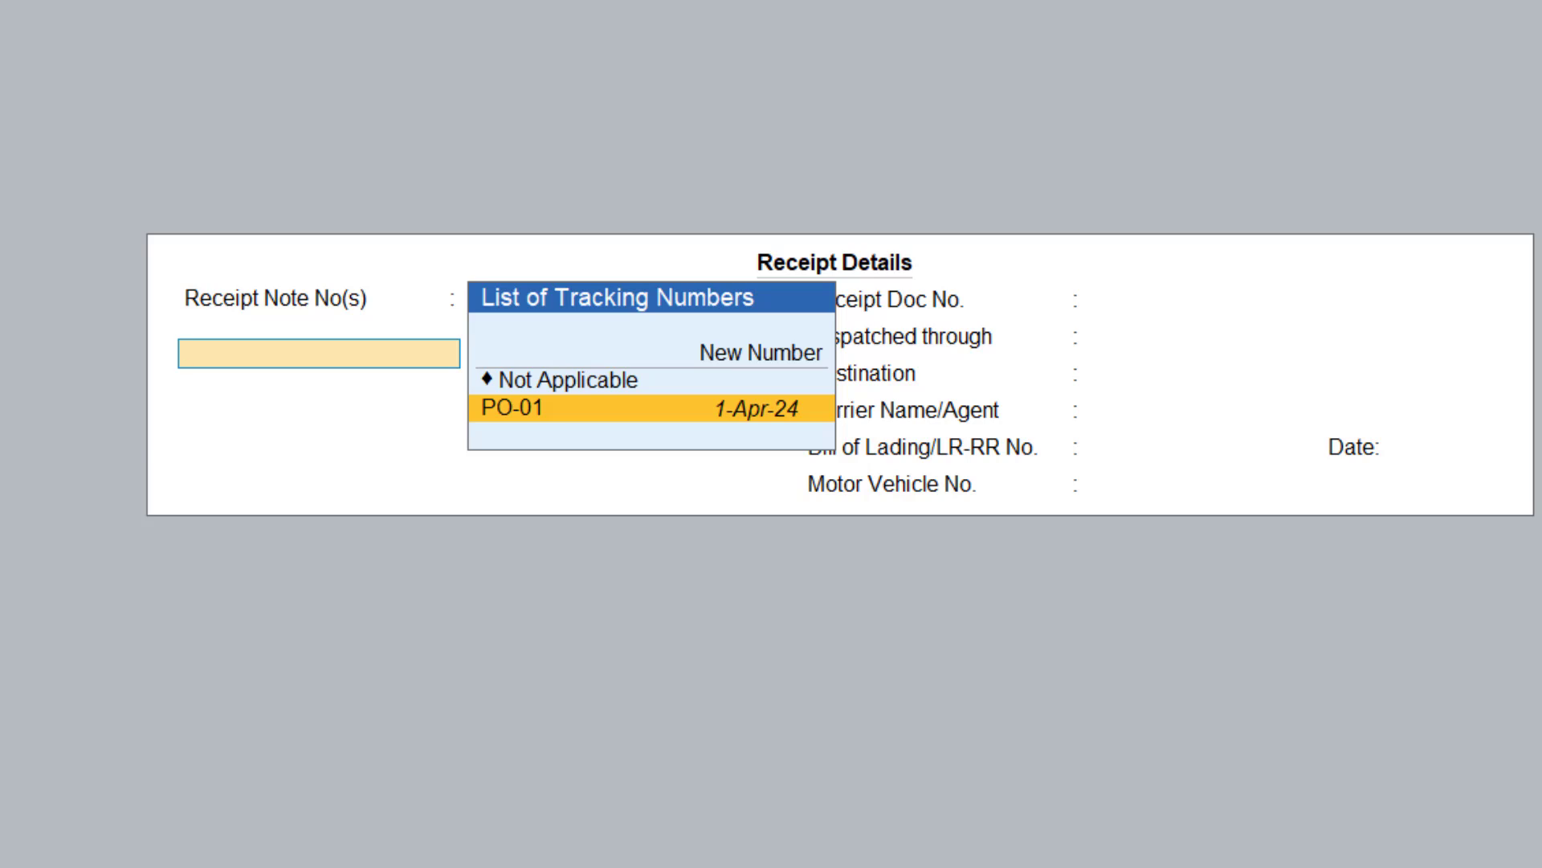
pyautogui.press('Return')
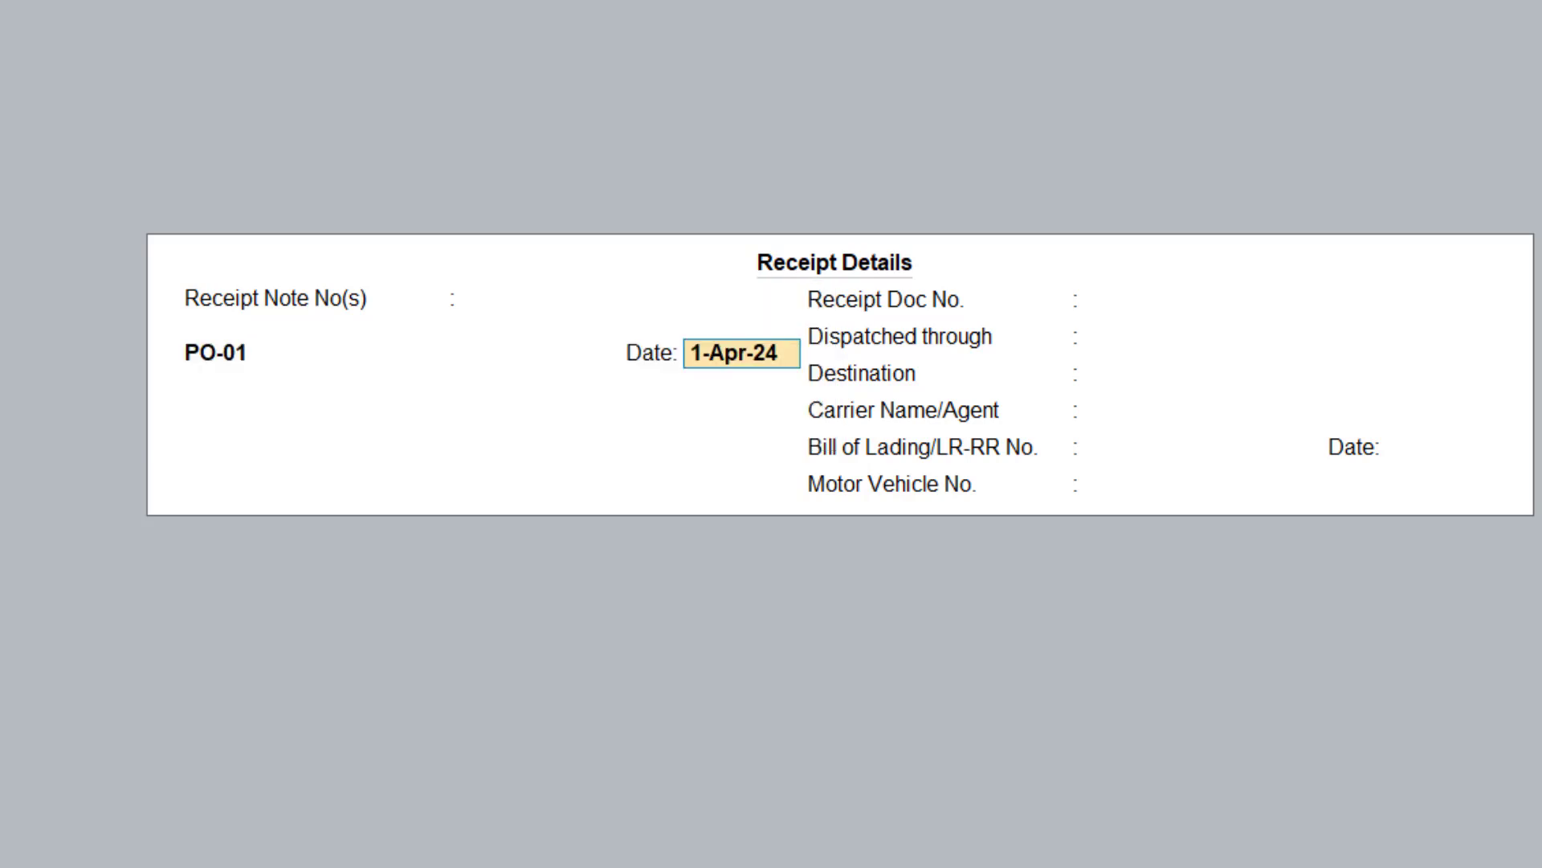
pyautogui.press('Return')
pyautogui.press('Return')
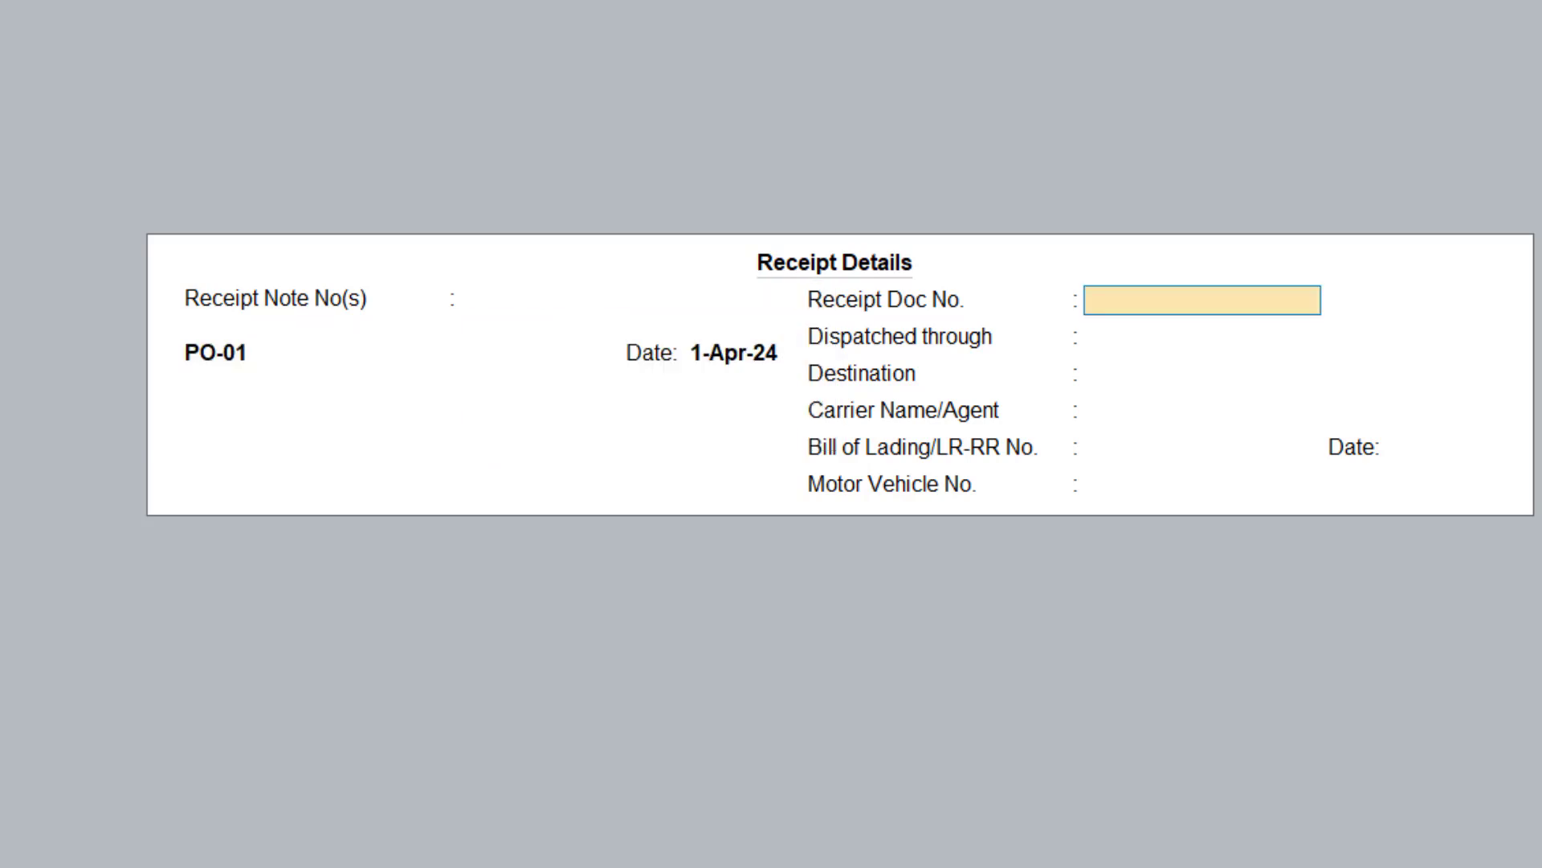
pyautogui.hotkey('ctrl', 'a')
pyautogui.hotkey('ctrl', 'a')
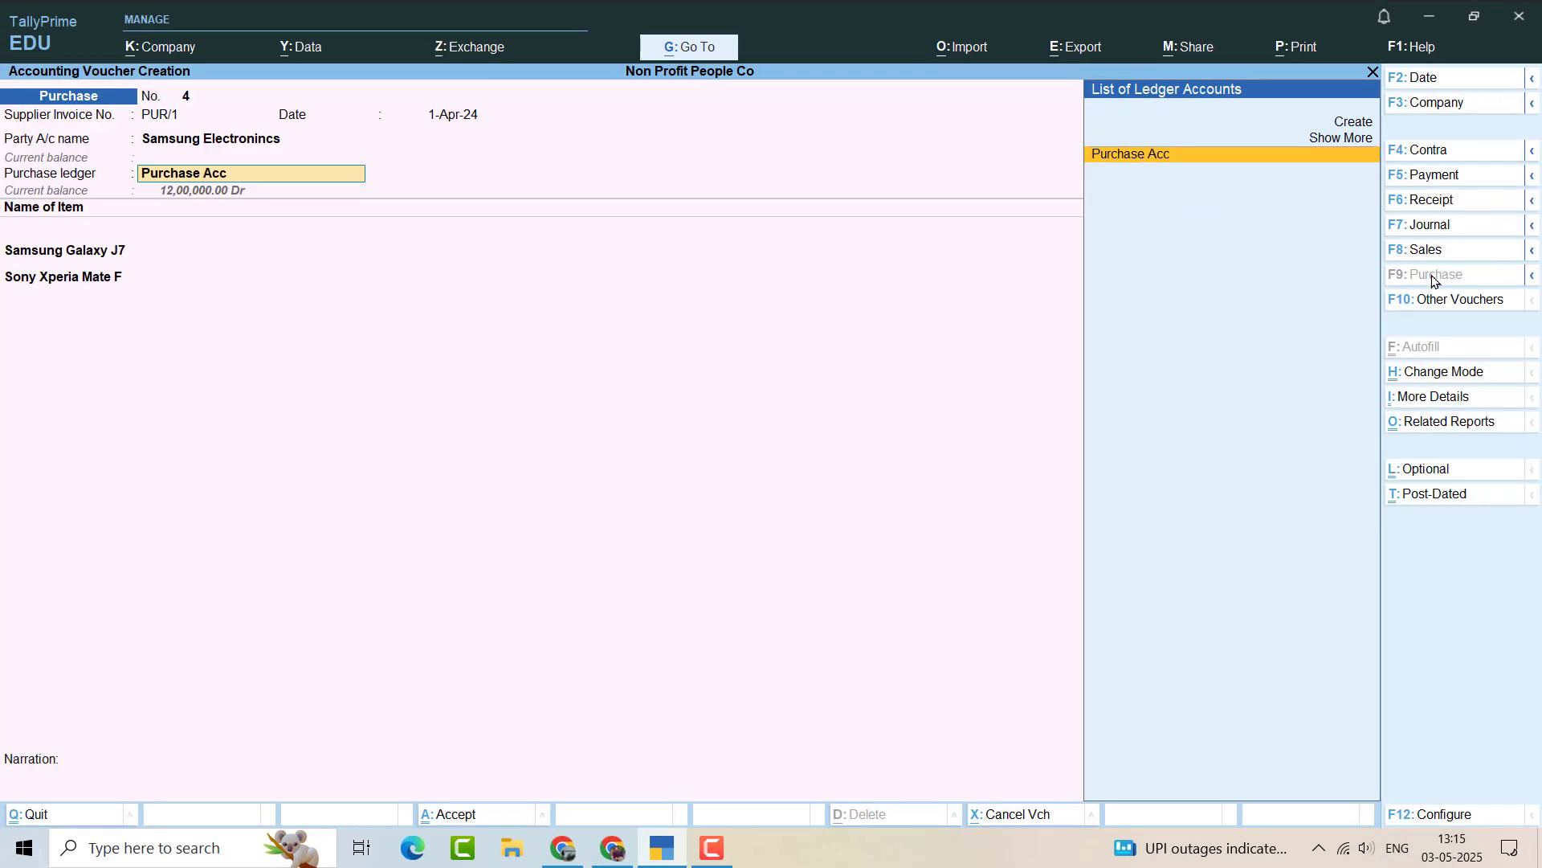
# Choose Purchase Acc as the purchase ledger and accept the Samsung Galaxy J7 line with its PO-01 allocation
pyautogui.press('Return')
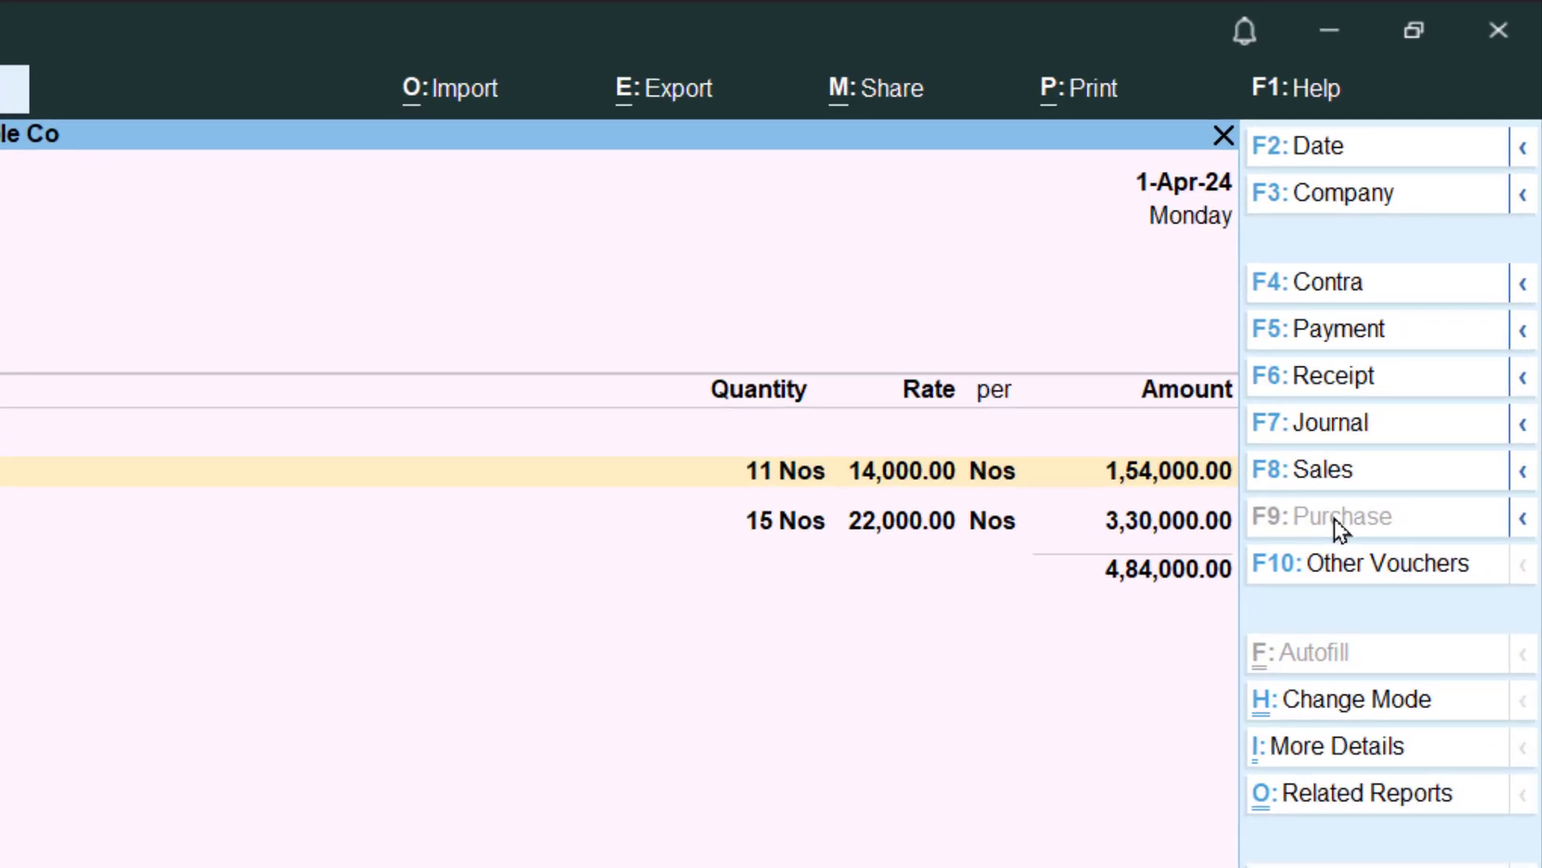
pyautogui.press('Return')
pyautogui.press('Return')
pyautogui.press('Return')
pyautogui.press('Return')
pyautogui.press('Return')
pyautogui.press('Return')
pyautogui.press('Return')
pyautogui.press('Return')
pyautogui.press('Return')
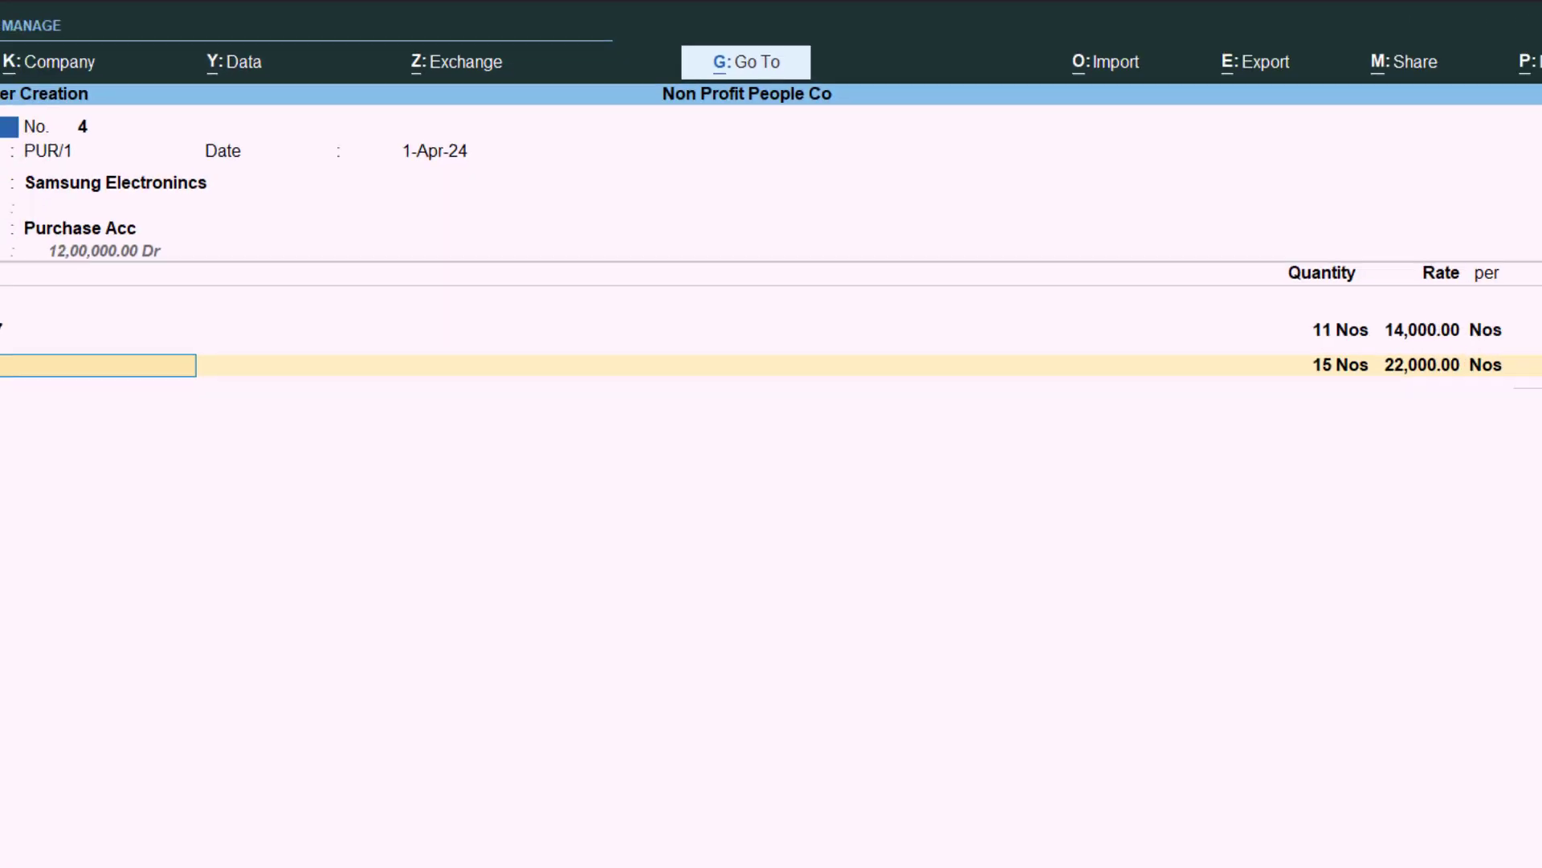
# Accept the Sony Xperia Mate F line with its PO-01 allocation from the Karnataka godown
pyautogui.press('Return')
pyautogui.press('Return')
pyautogui.press('Return')
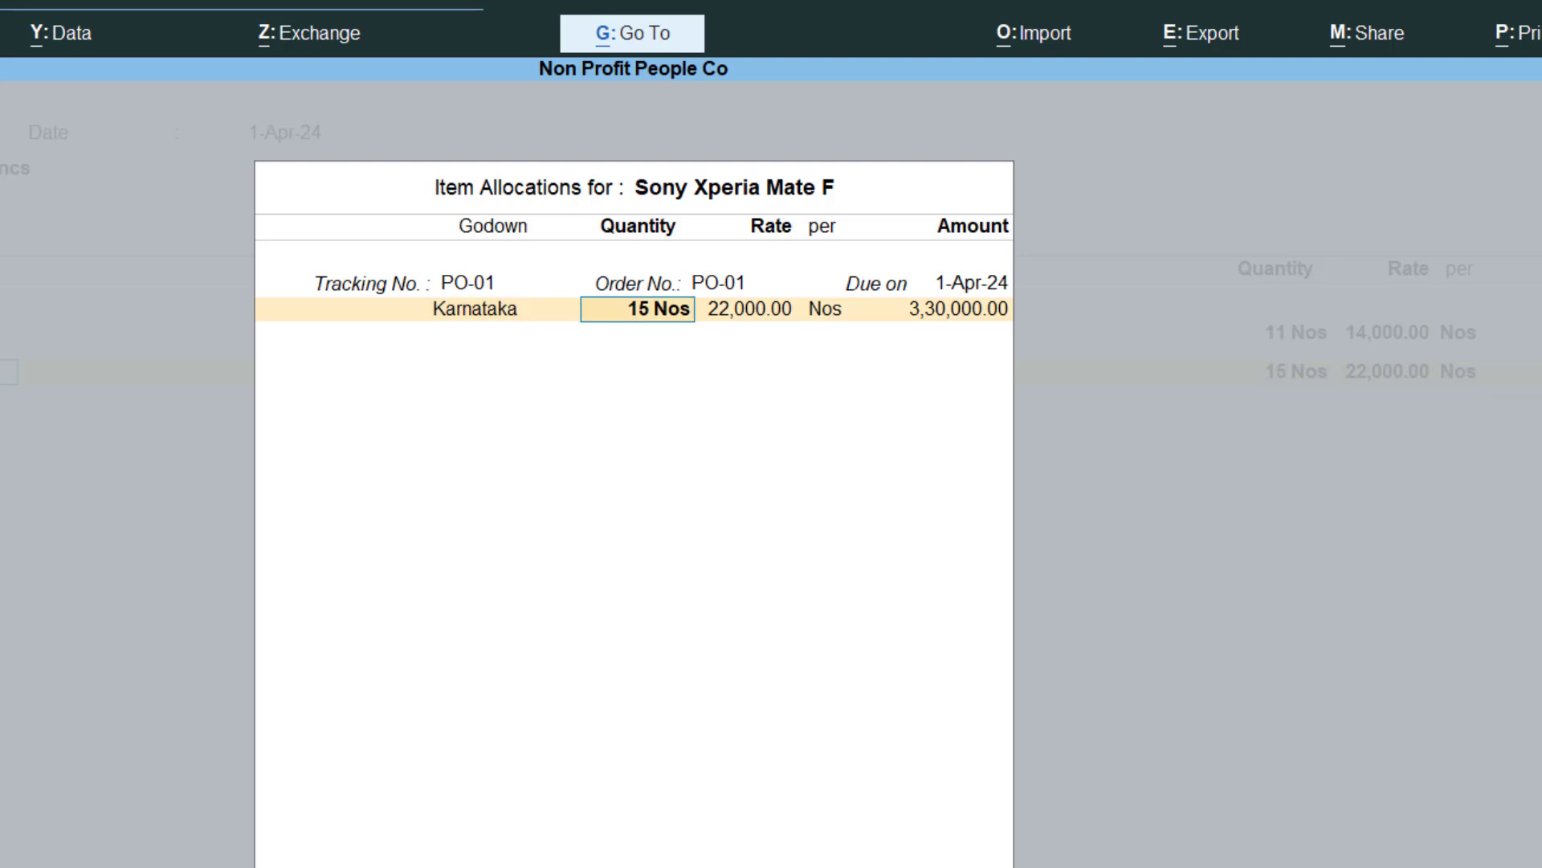
pyautogui.press('Return')
pyautogui.press('Return')
pyautogui.press('Return')
pyautogui.press('Return')
pyautogui.press('Return')
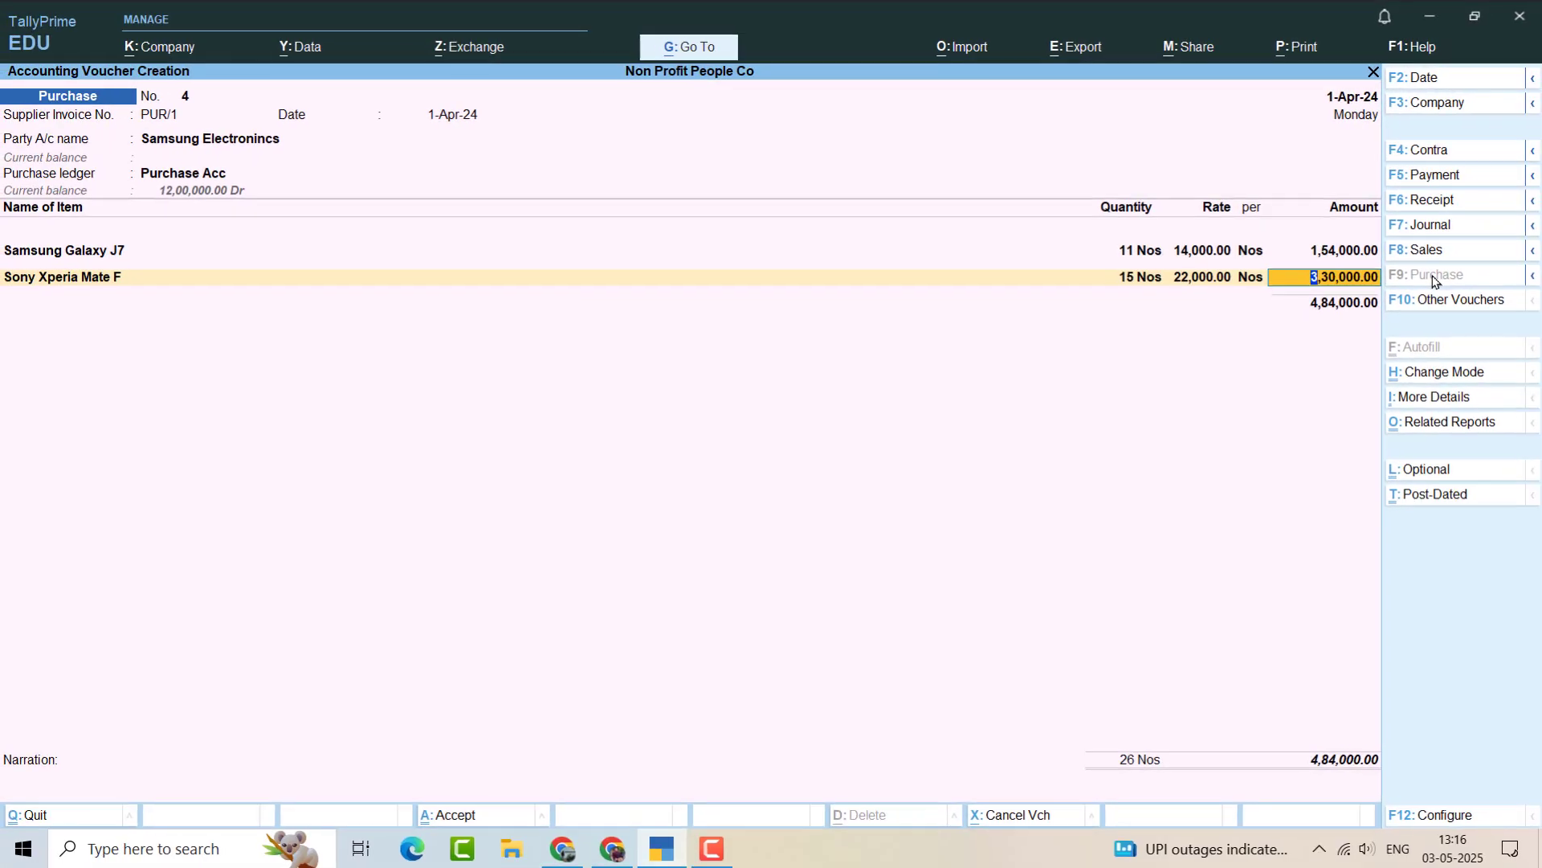
pyautogui.press('Return')
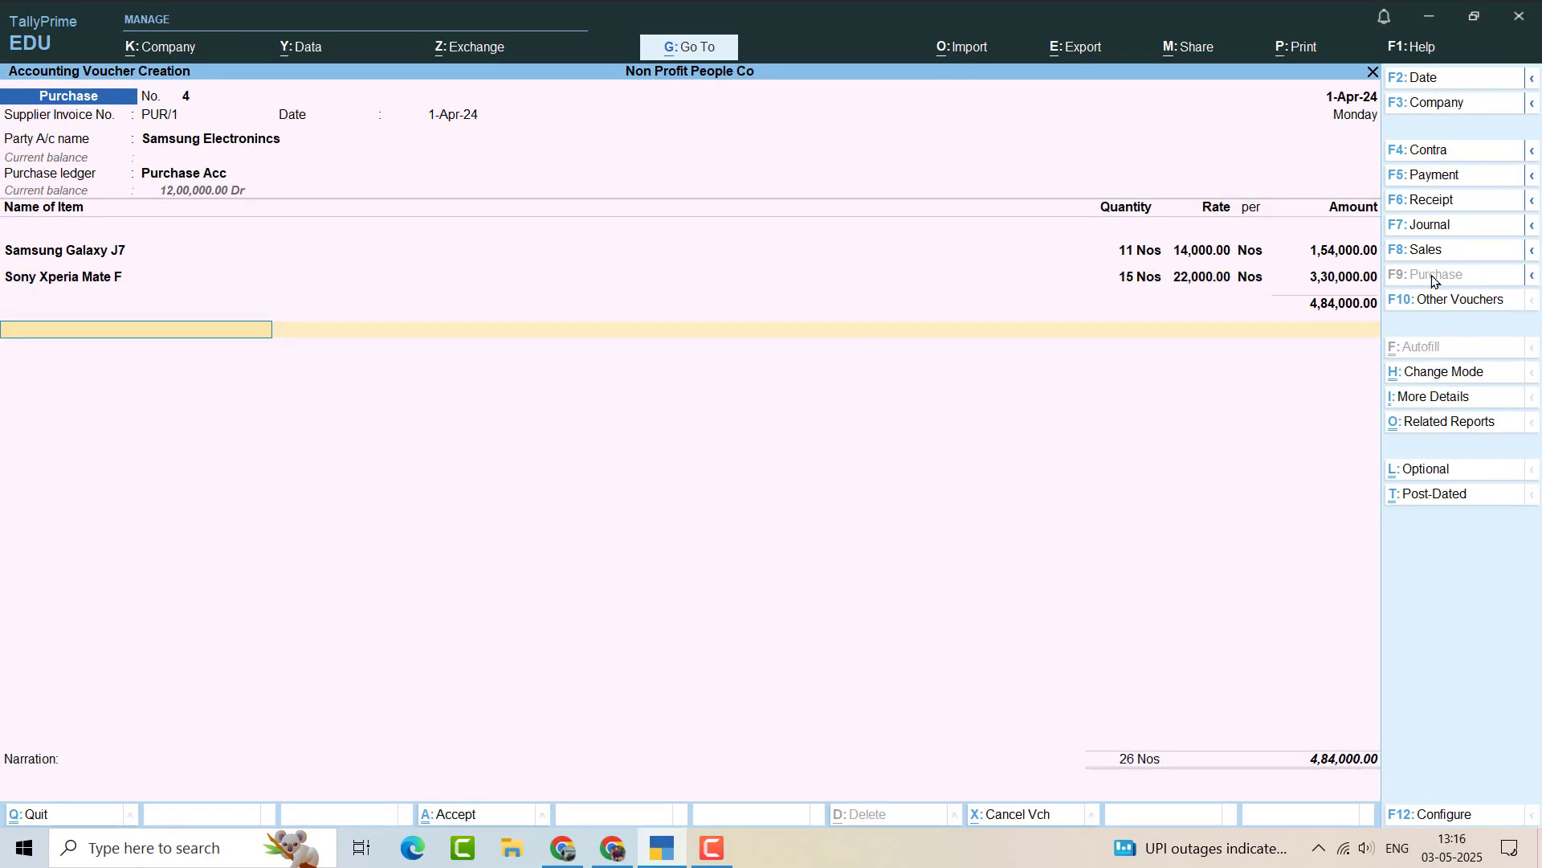
# Record the bill as New Ref PUR/1 without a due date, leave the narration empty and save the Purchase voucher
pyautogui.press('Return')
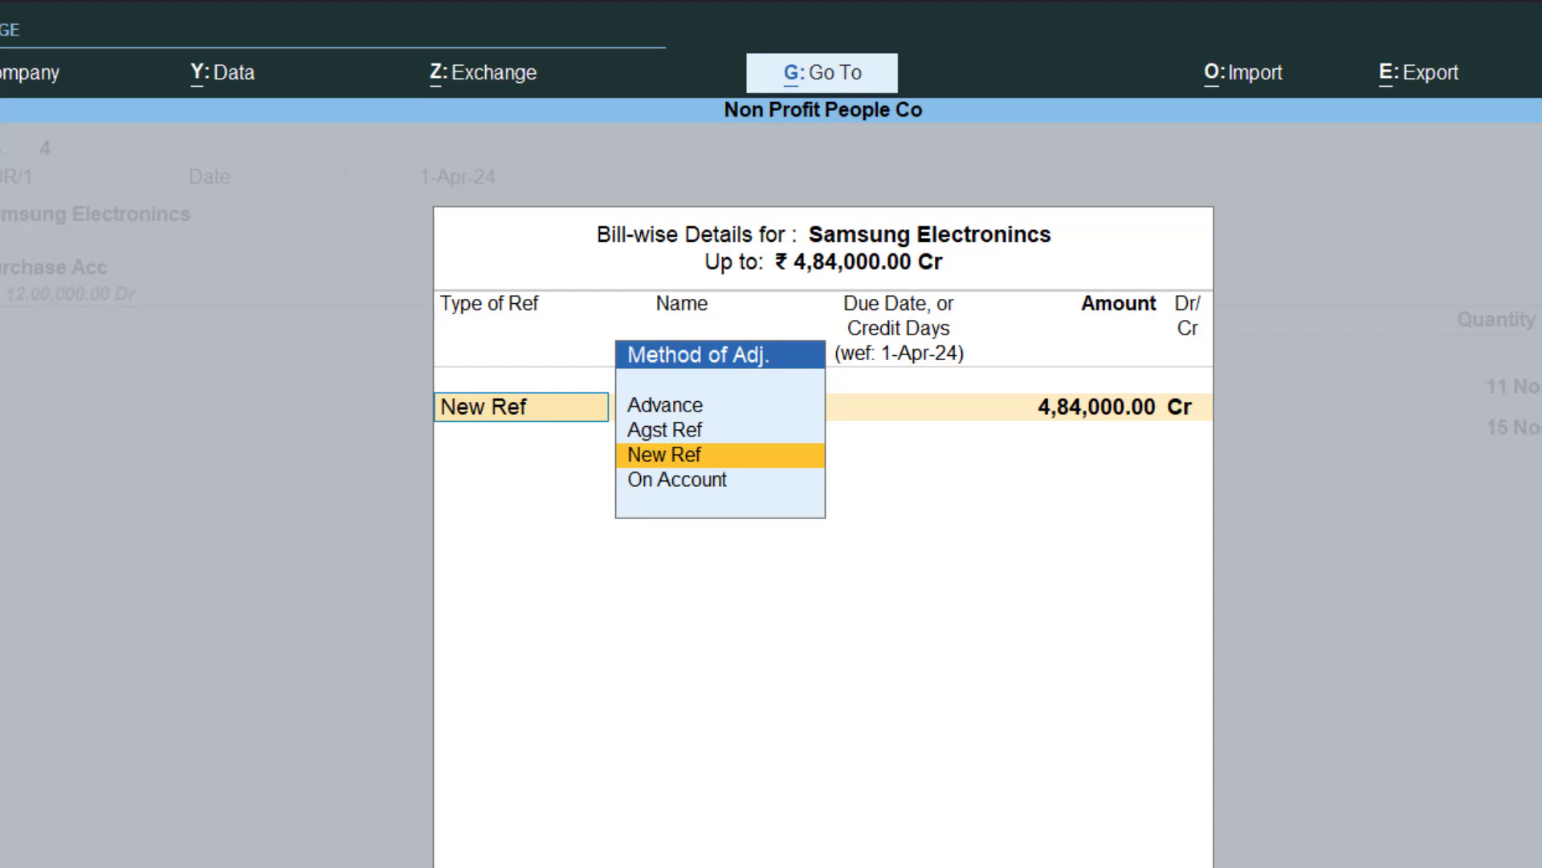
pyautogui.press('Return')
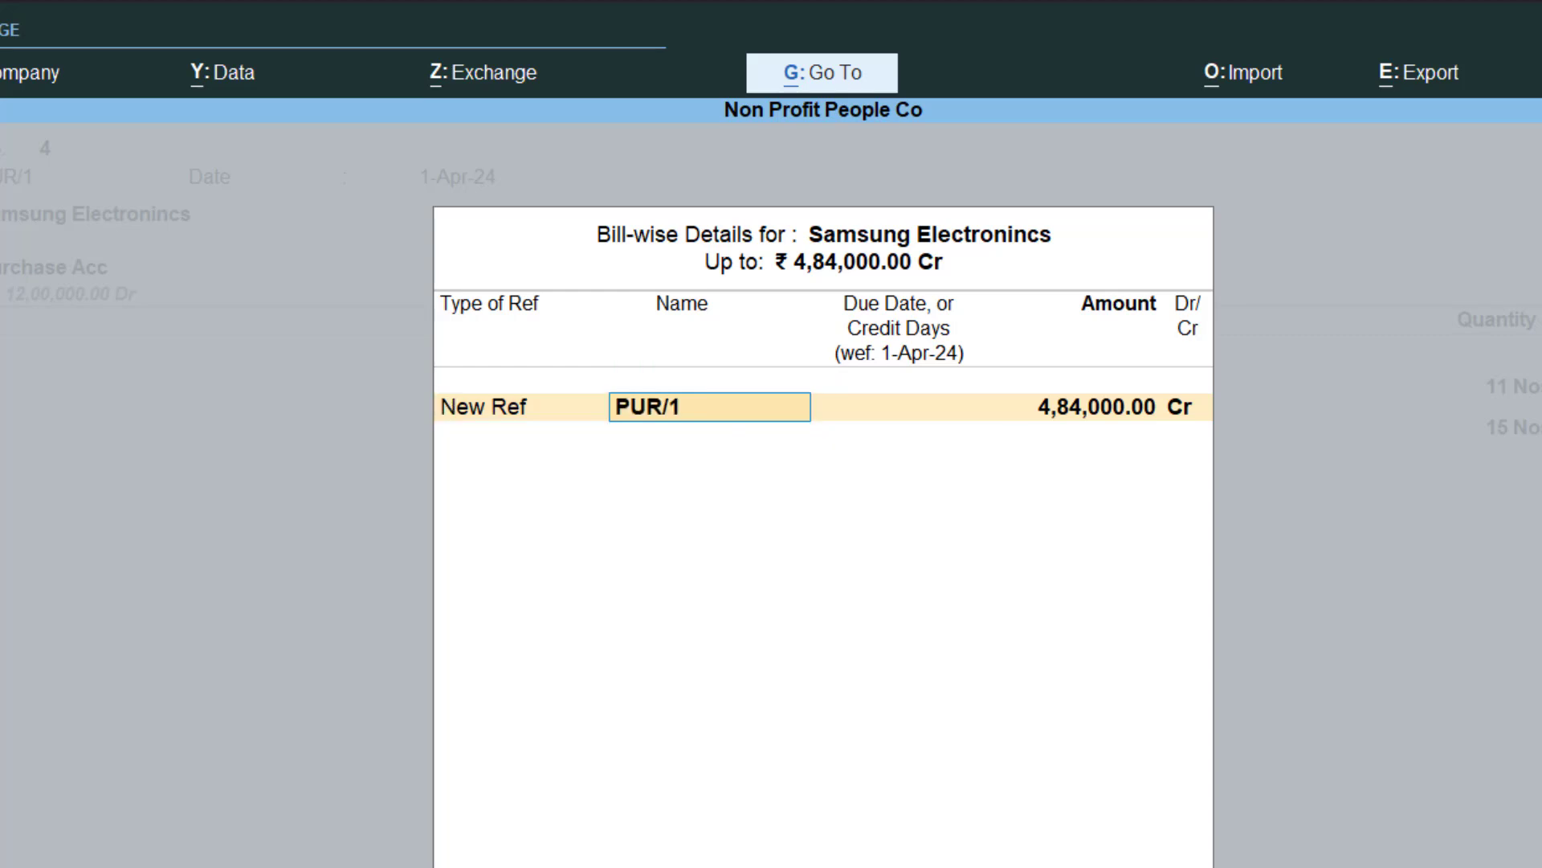
pyautogui.press('Return')
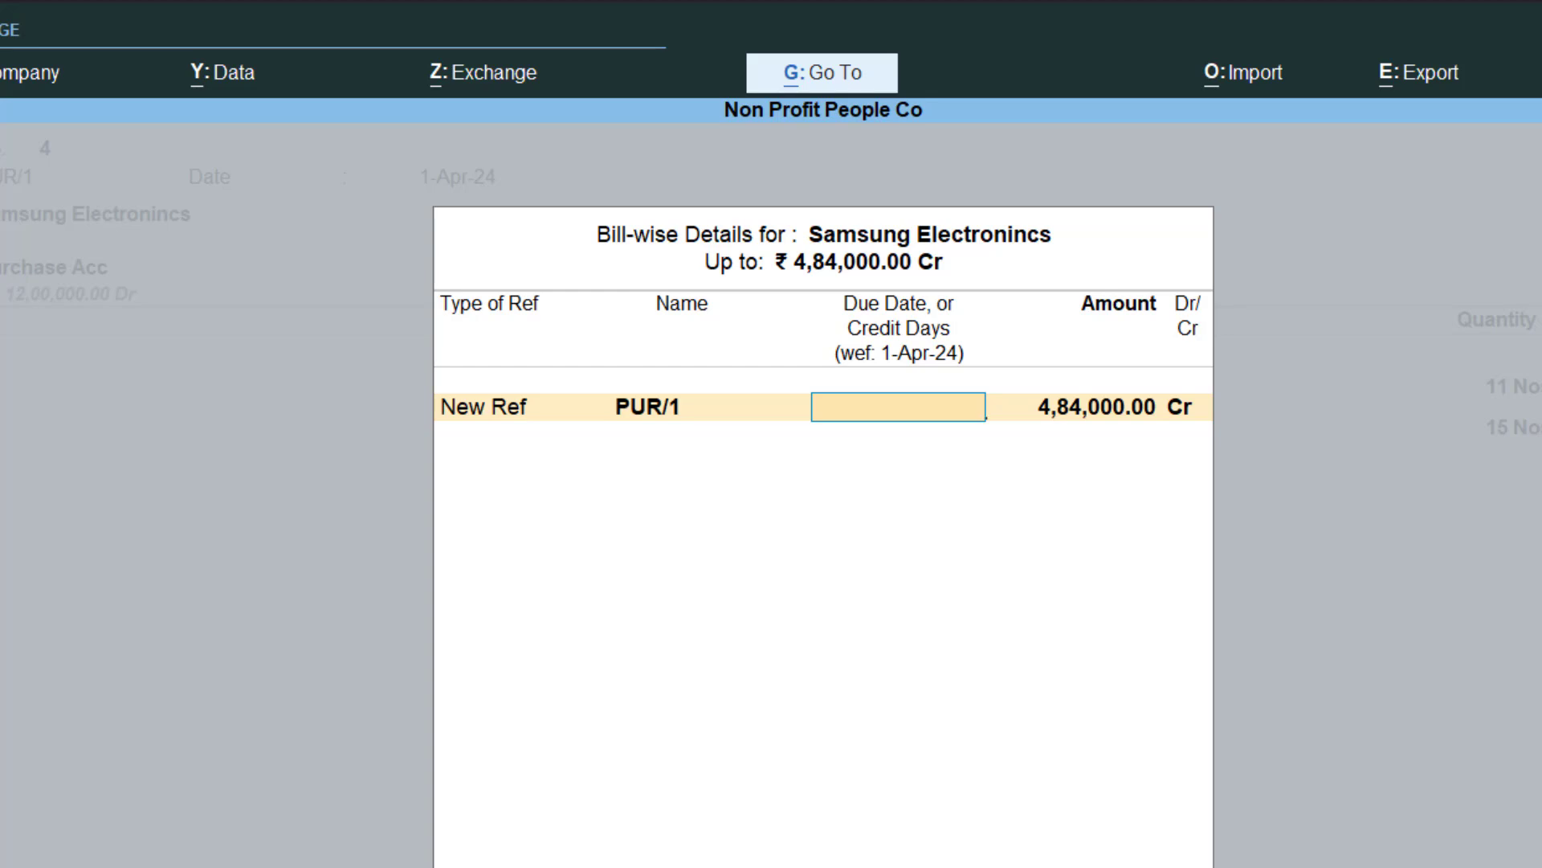
pyautogui.press('Return')
pyautogui.press('Return')
pyautogui.press('Return')
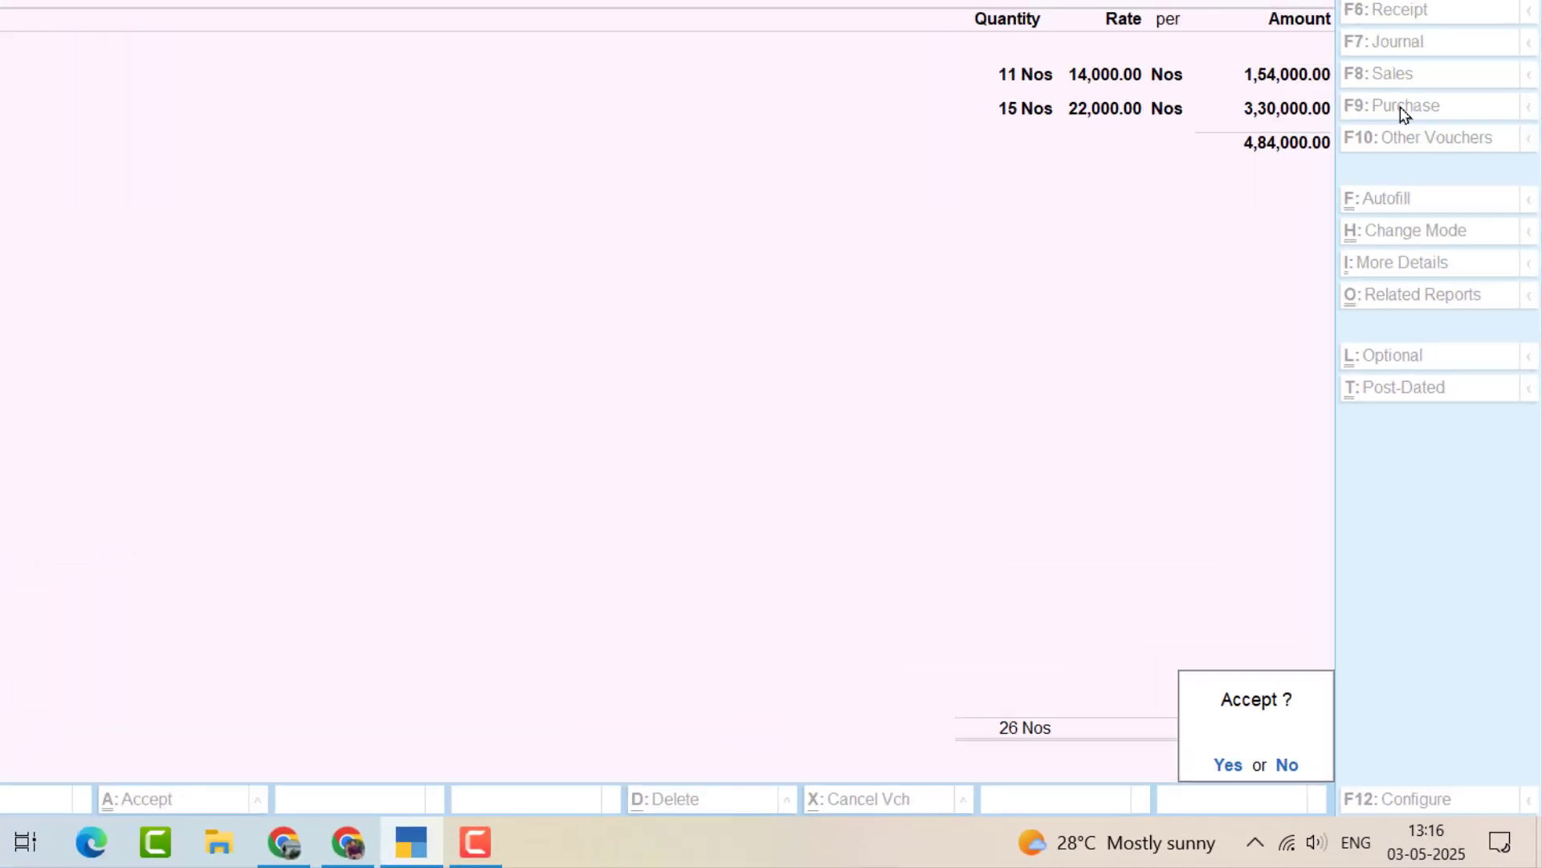
pyautogui.press('Return')
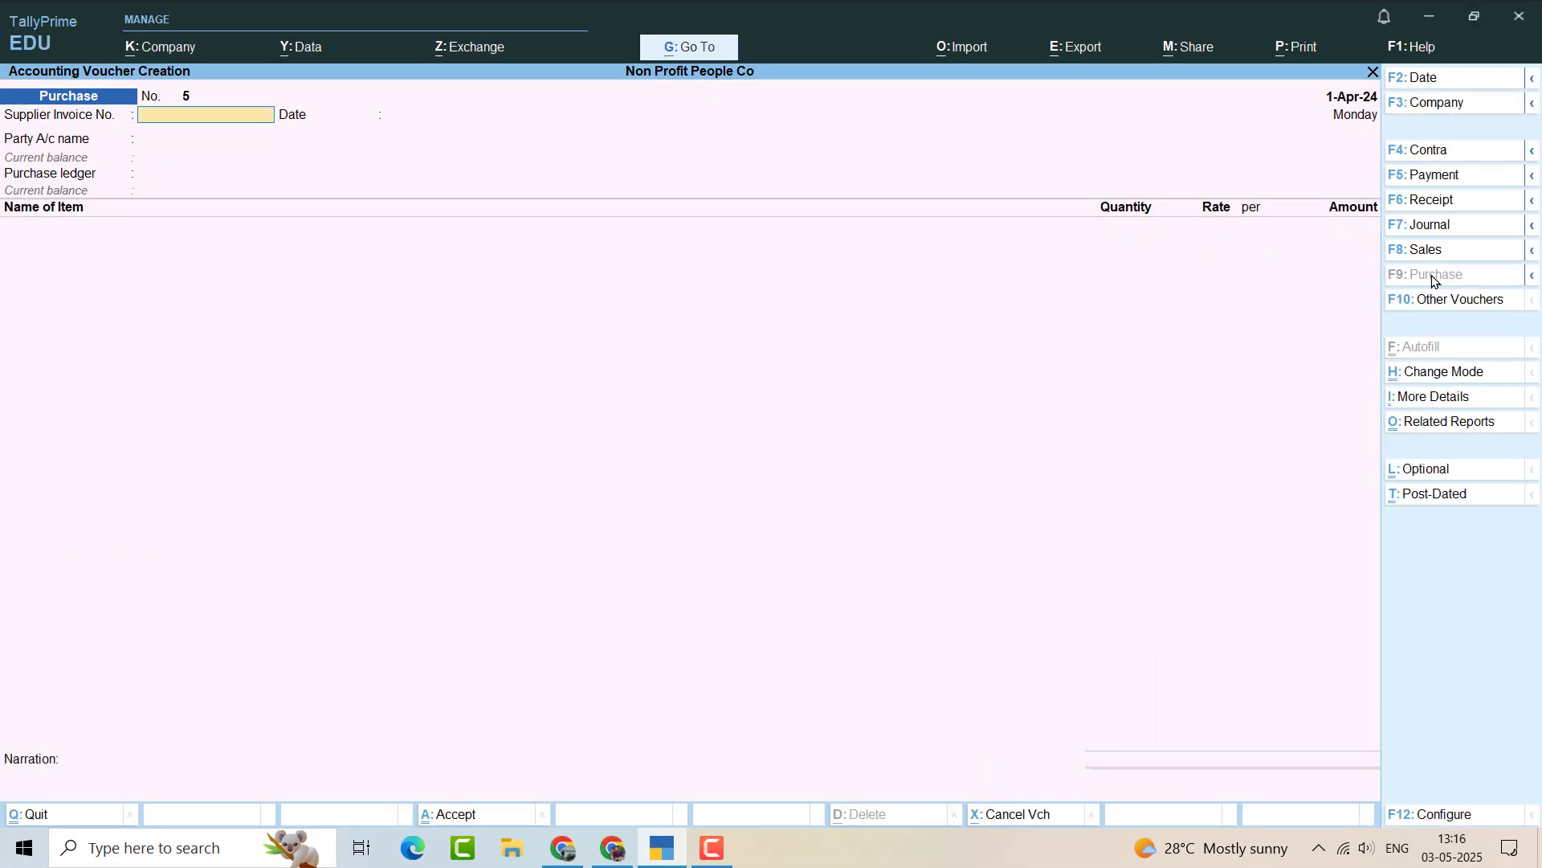